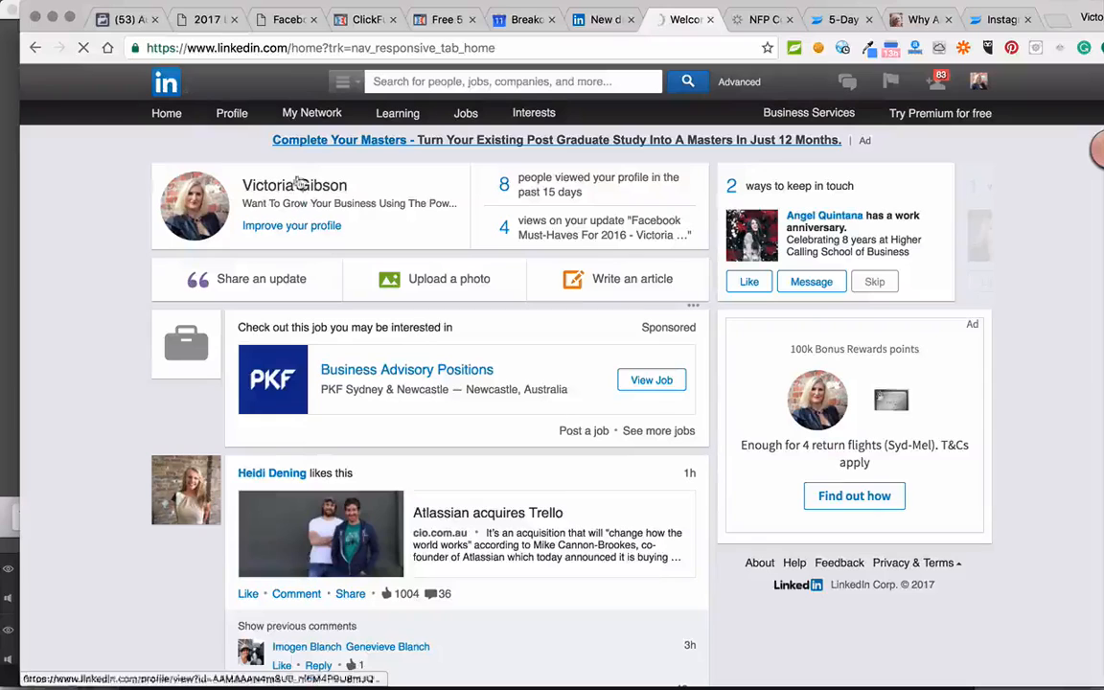
- Open the connections settings and go to the page for exporting LinkedIn connections
mouse_move(315, 117)
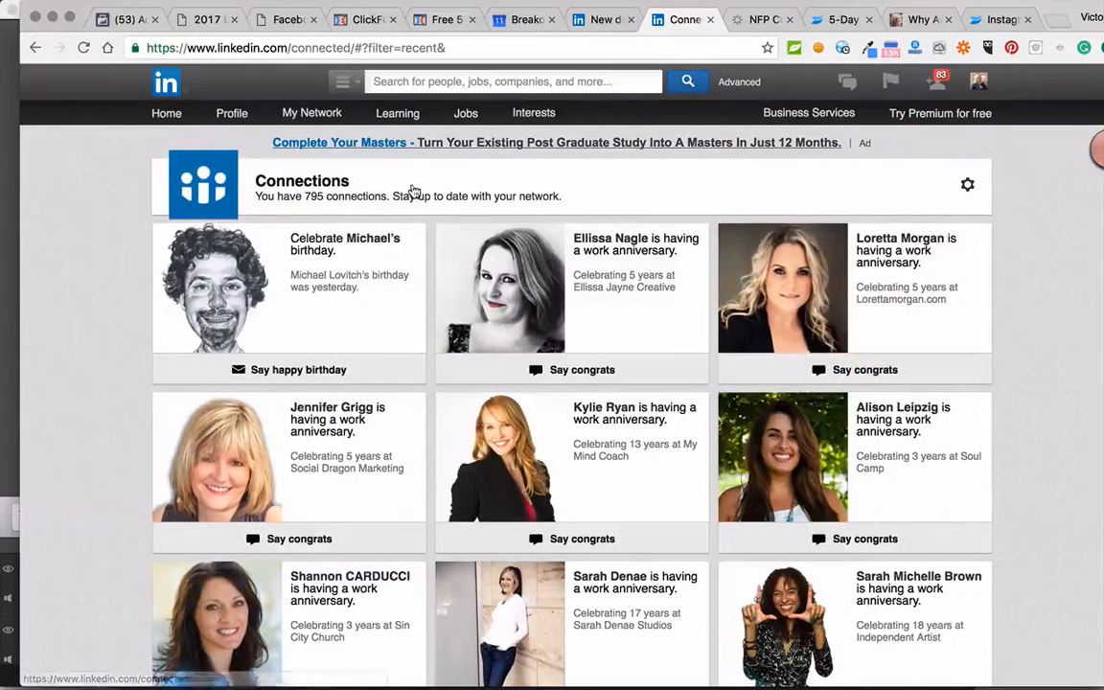
click(968, 190)
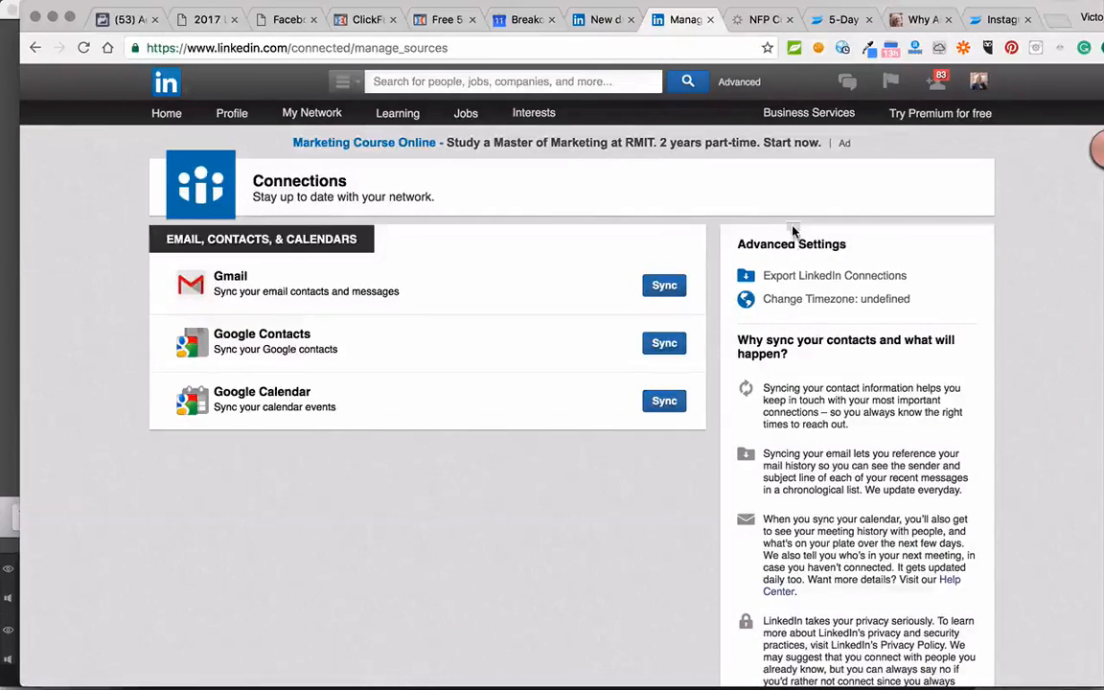
click(797, 286)
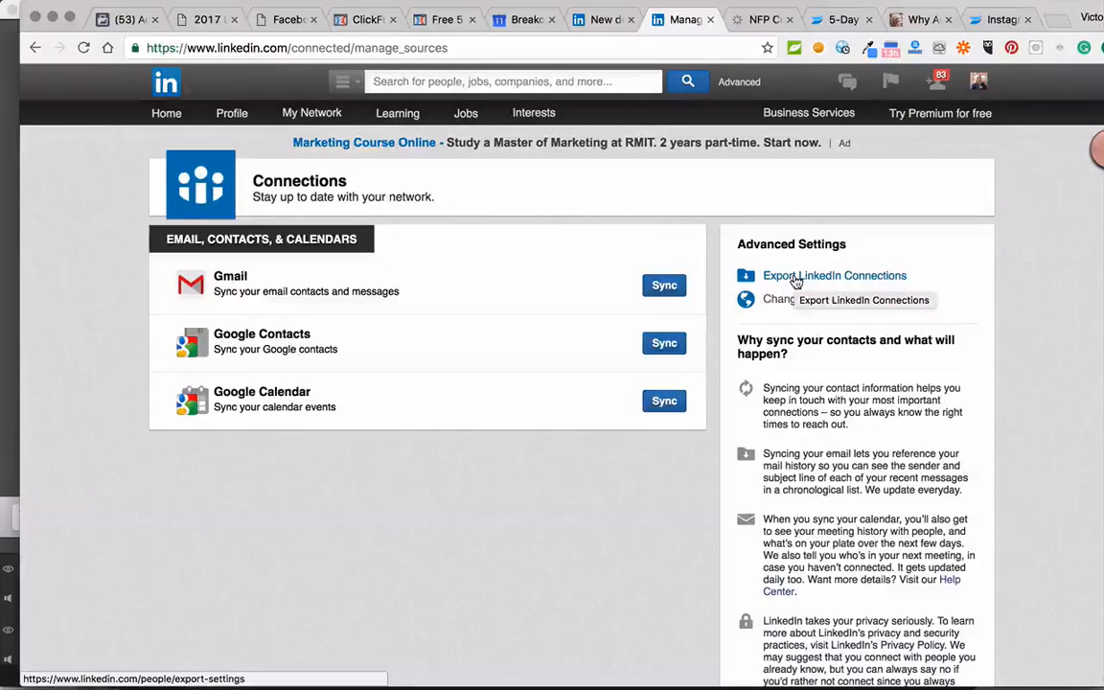
click(794, 278)
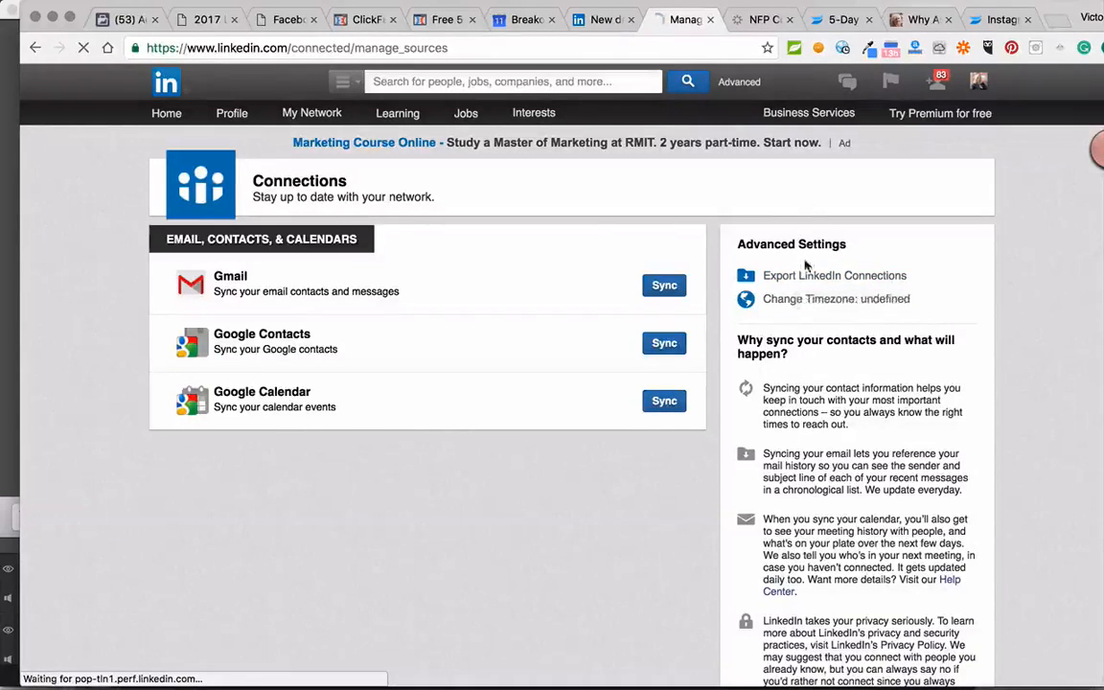
click(807, 279)
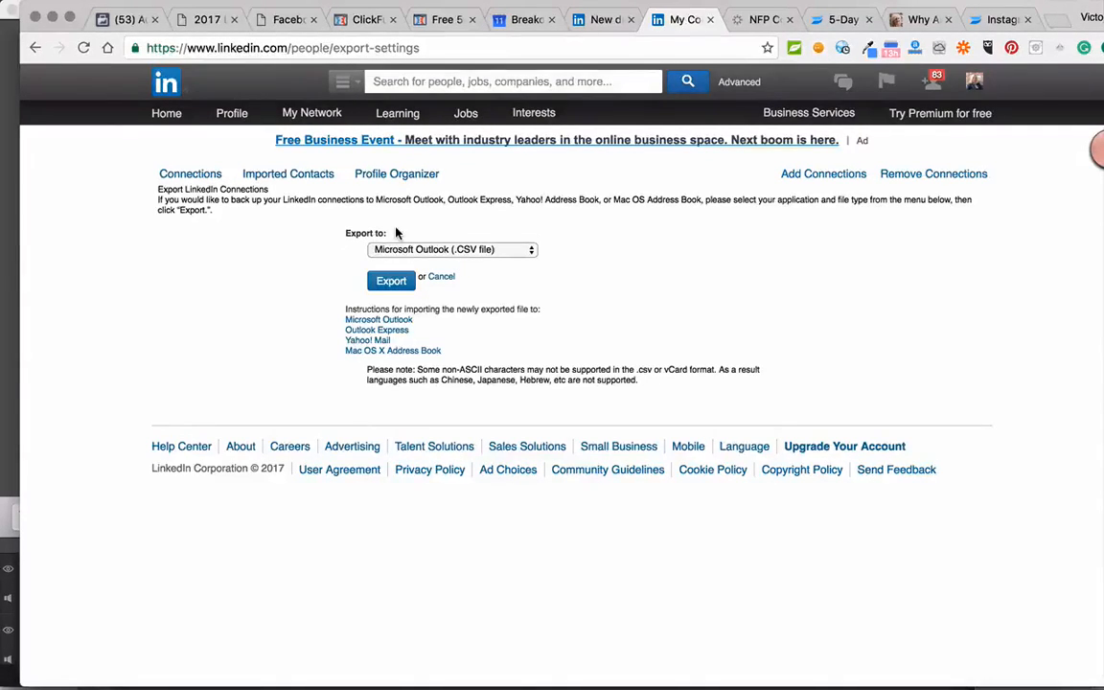
- Open your own profile, dismiss the skill endorsement suggestion and return to the home feed
click(35, 48)
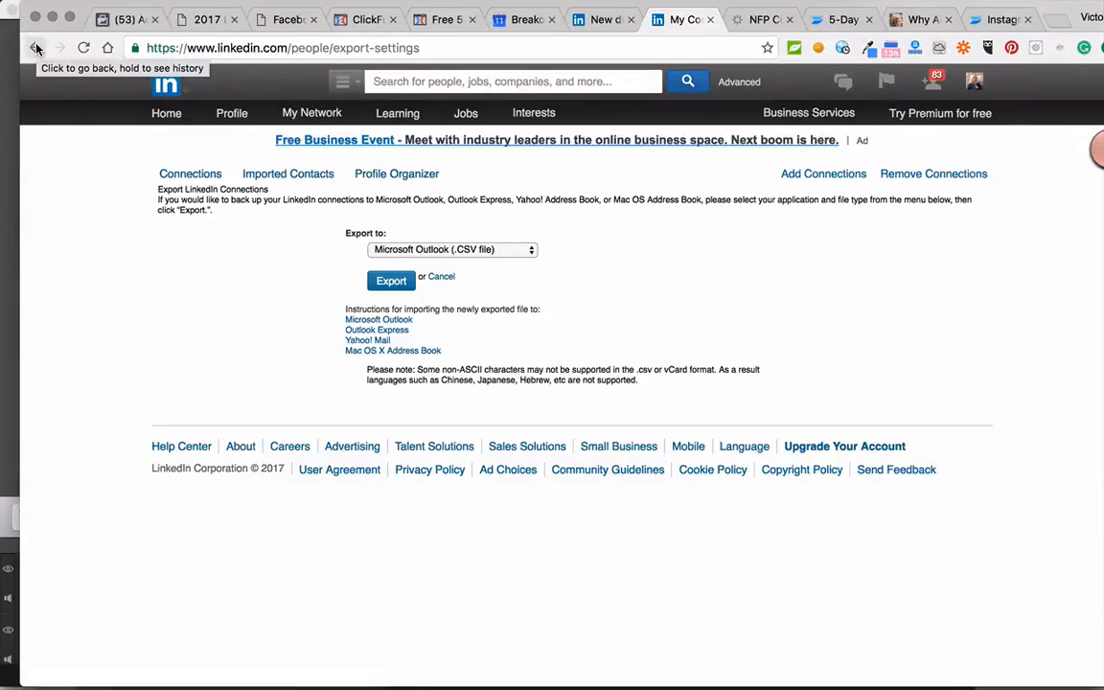
click(241, 115)
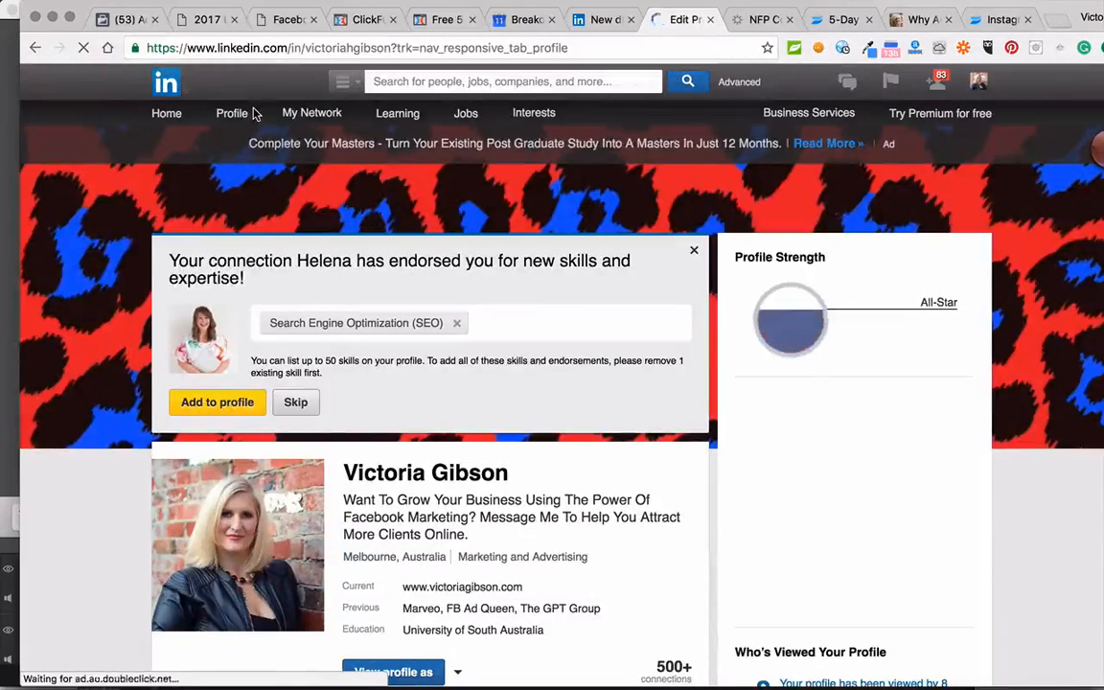
click(695, 251)
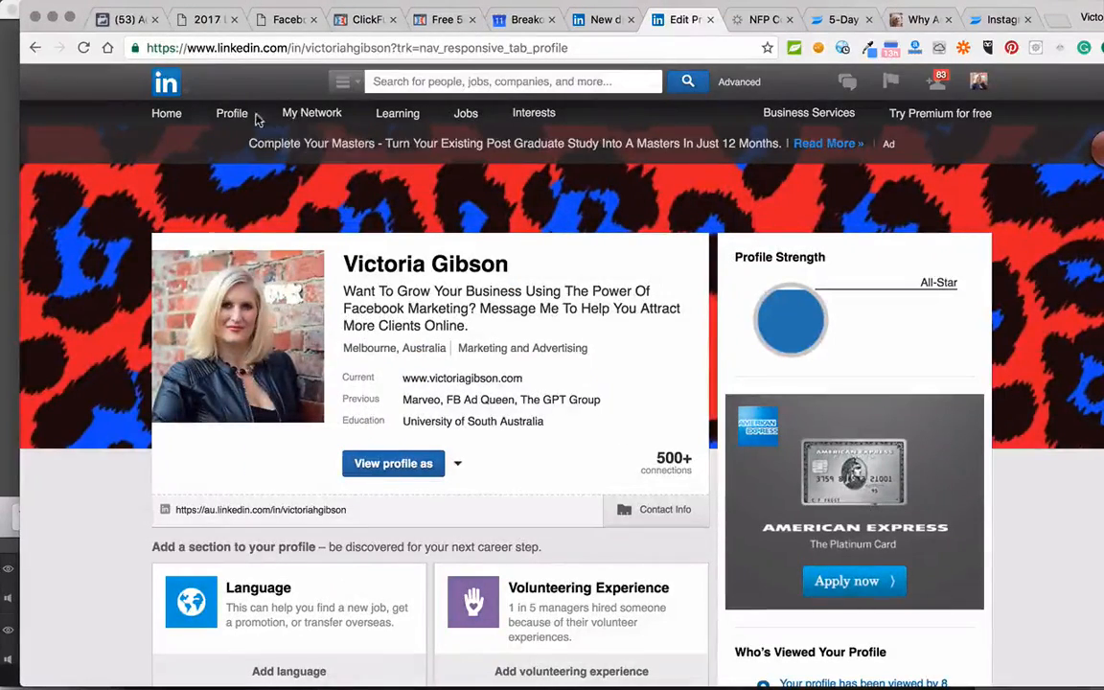
mouse_move(230, 120)
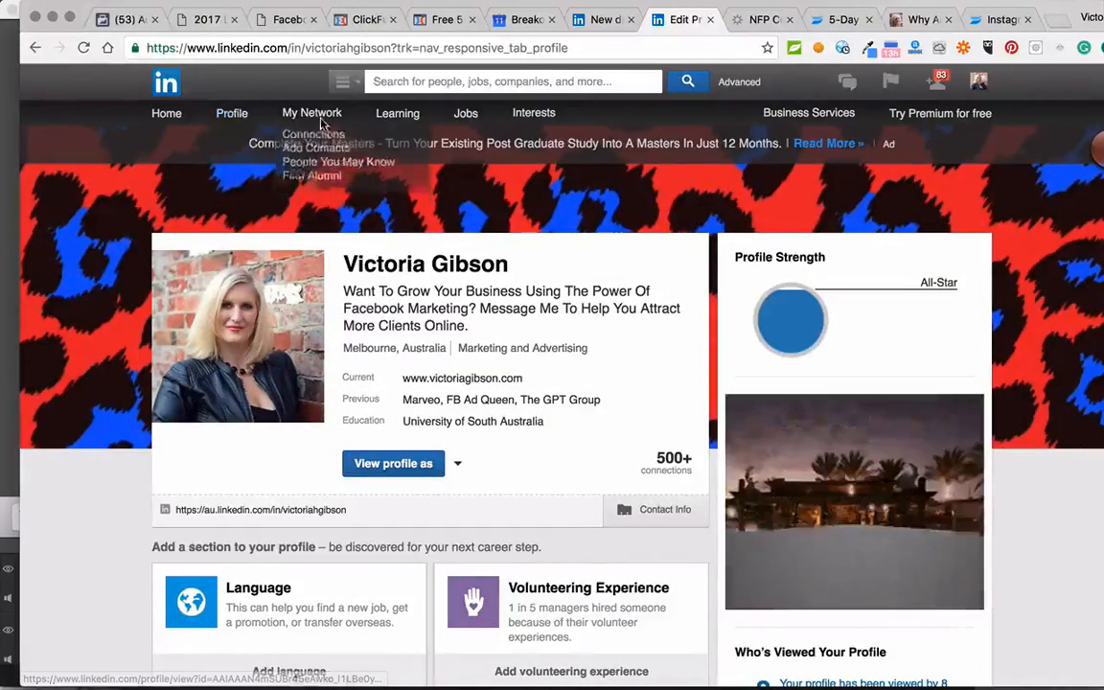
click(163, 115)
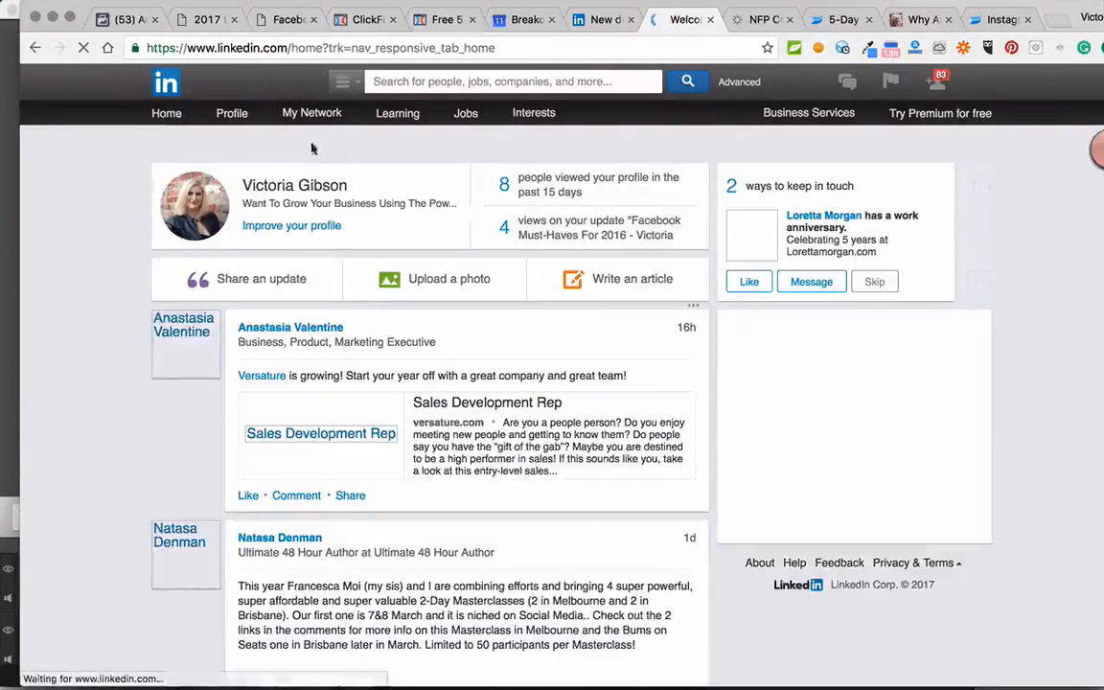
- Open the Add Contacts page and look over the email and service provider import options
mouse_move(297, 113)
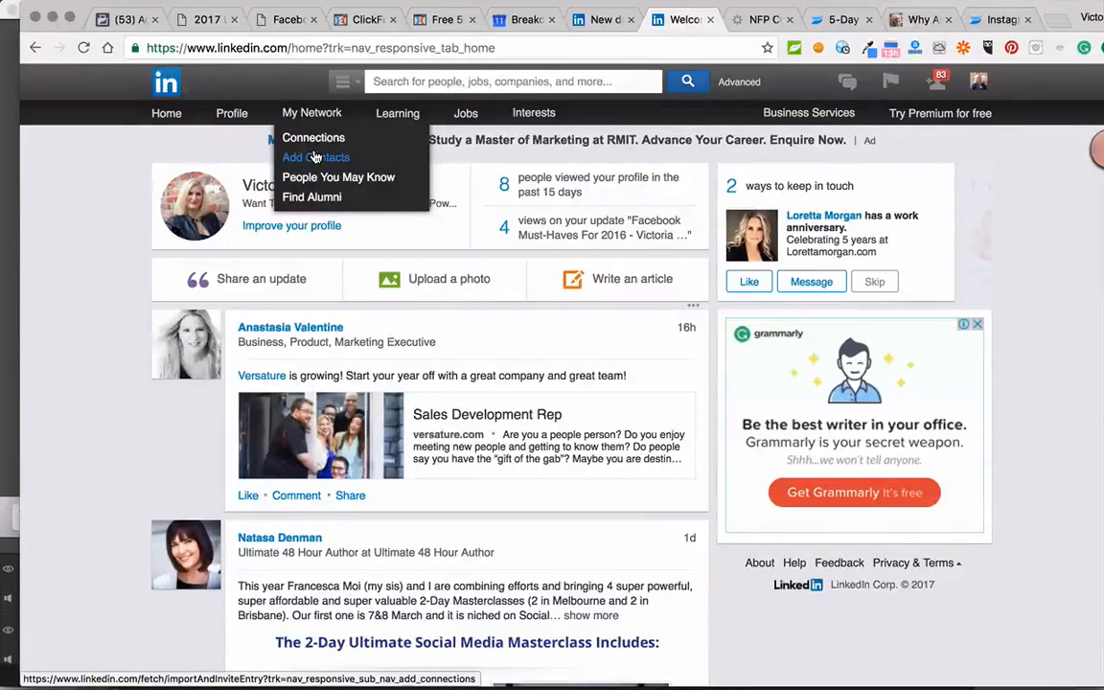
click(316, 157)
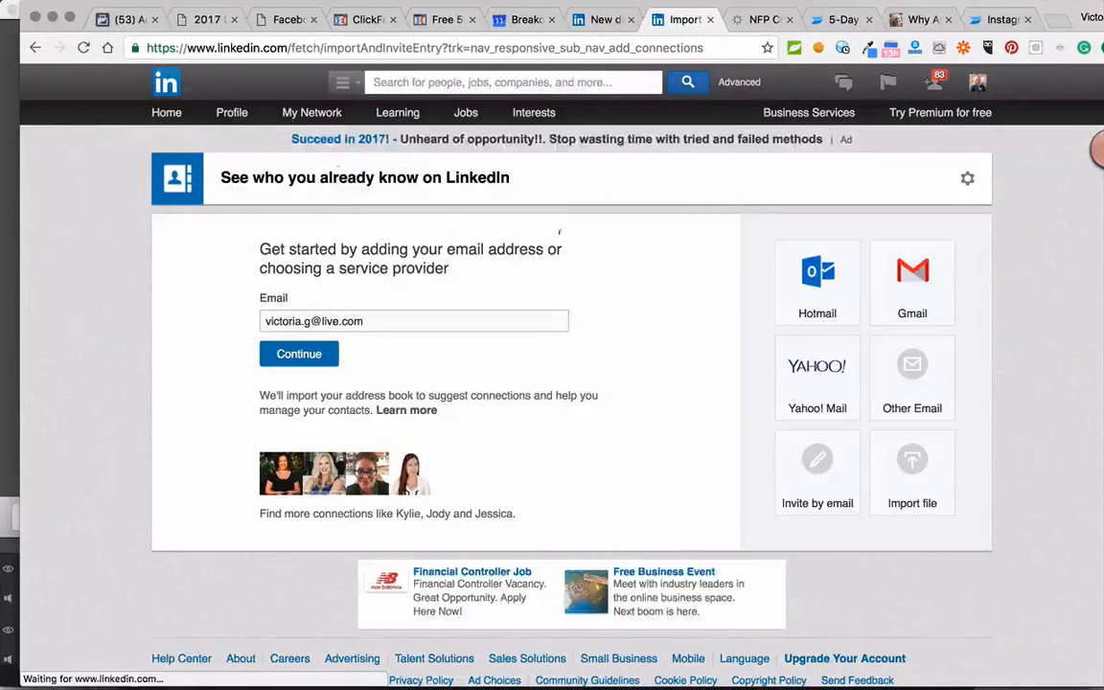
scroll(692, 401, down, 1)
scroll(692, 400, up, 1)
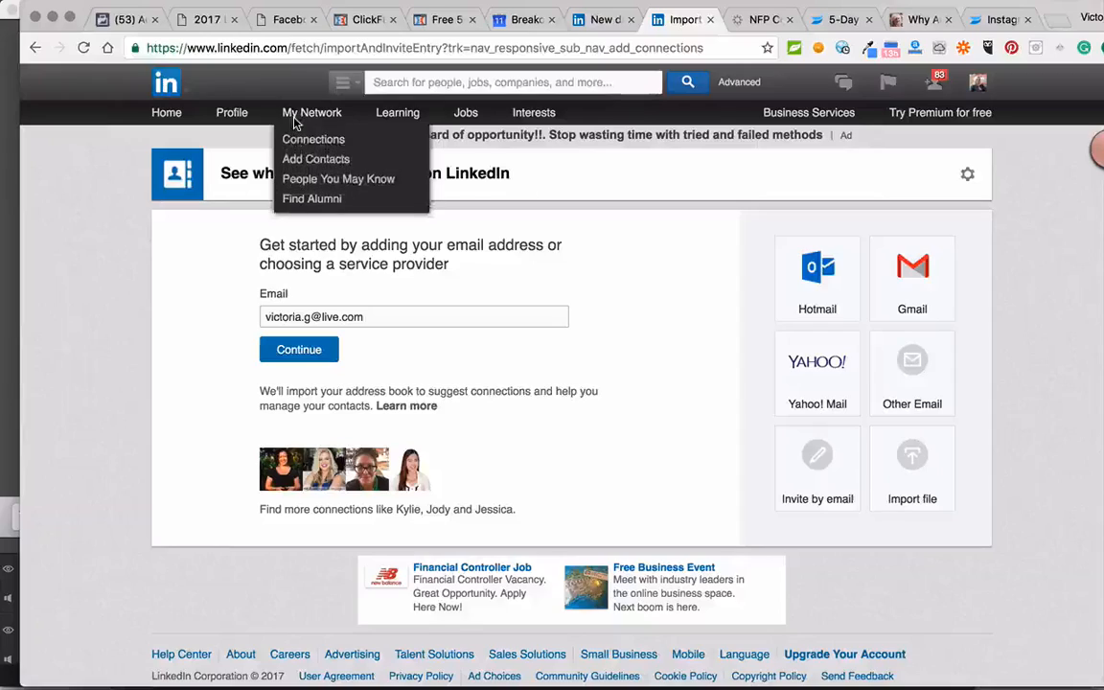
- Browse People You May Know and invite the Soul-Mate Connector and founder of Living A Brave Life to connect
click(307, 186)
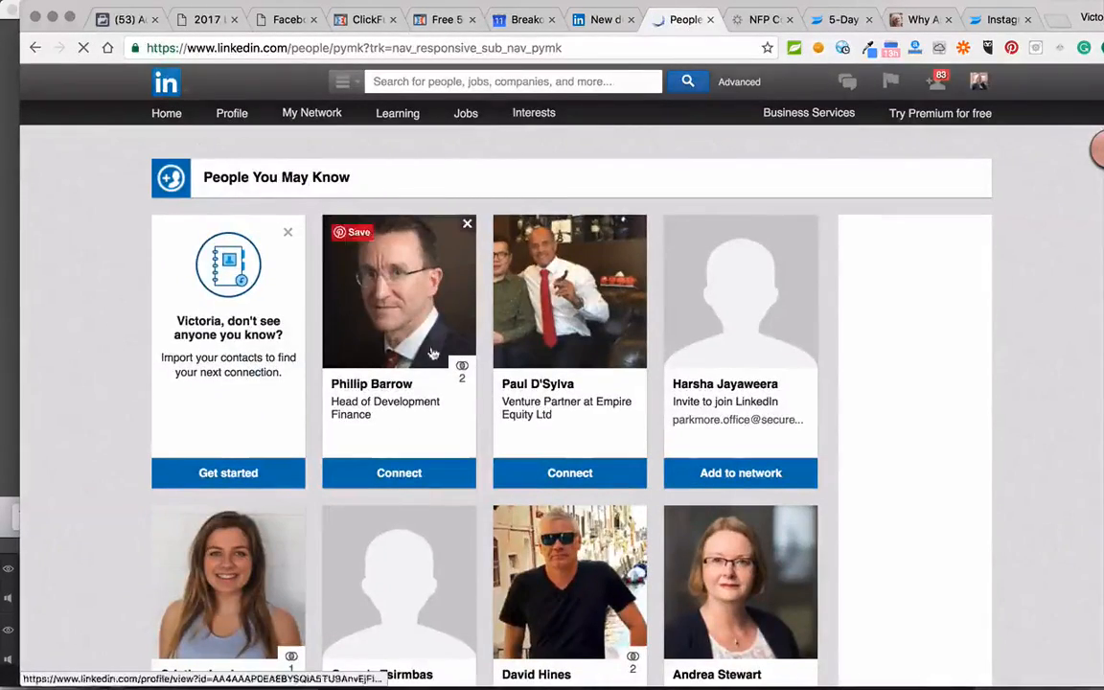
scroll(342, 287, down, 10)
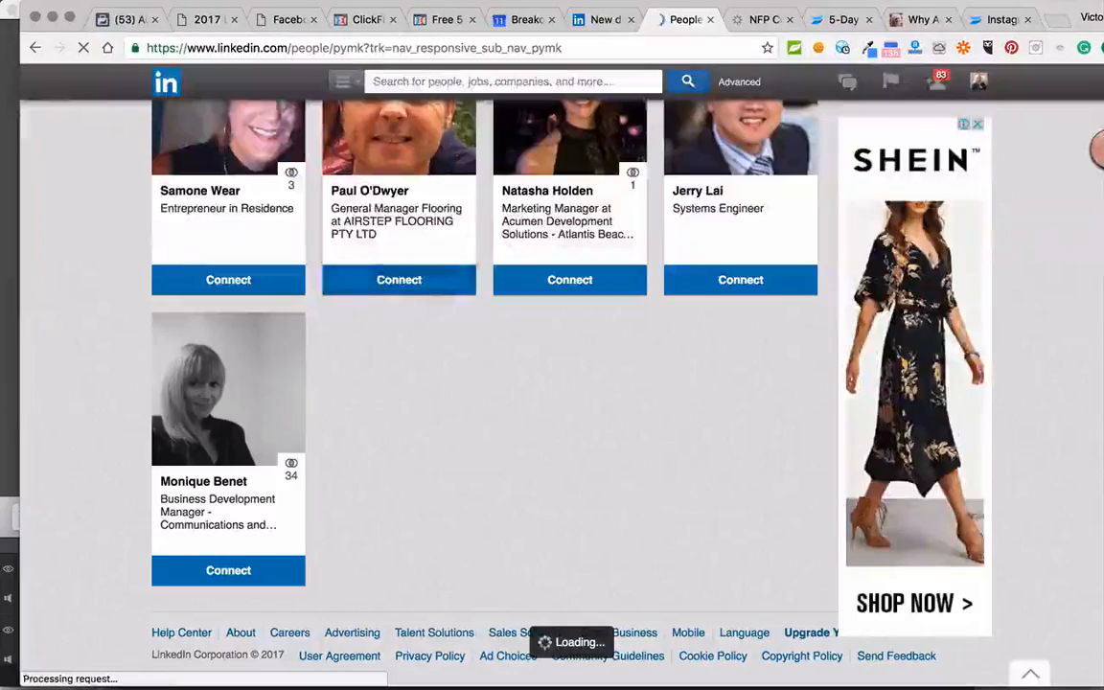
scroll(469, 384, down, 2)
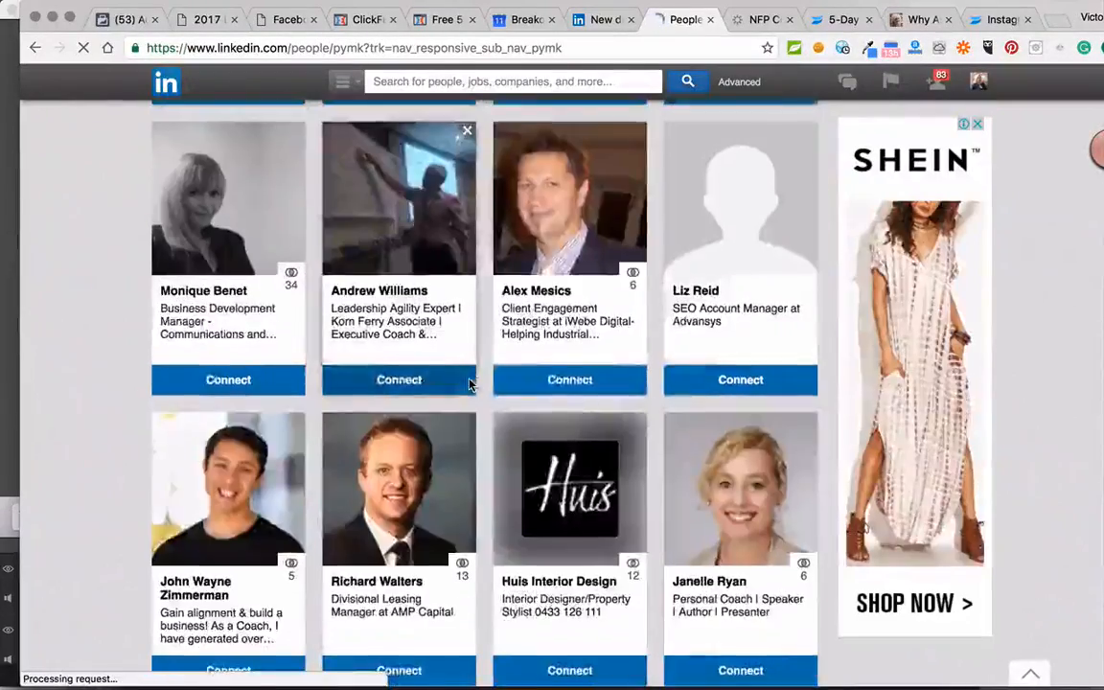
scroll(469, 385, down, 5)
scroll(469, 384, down, 4)
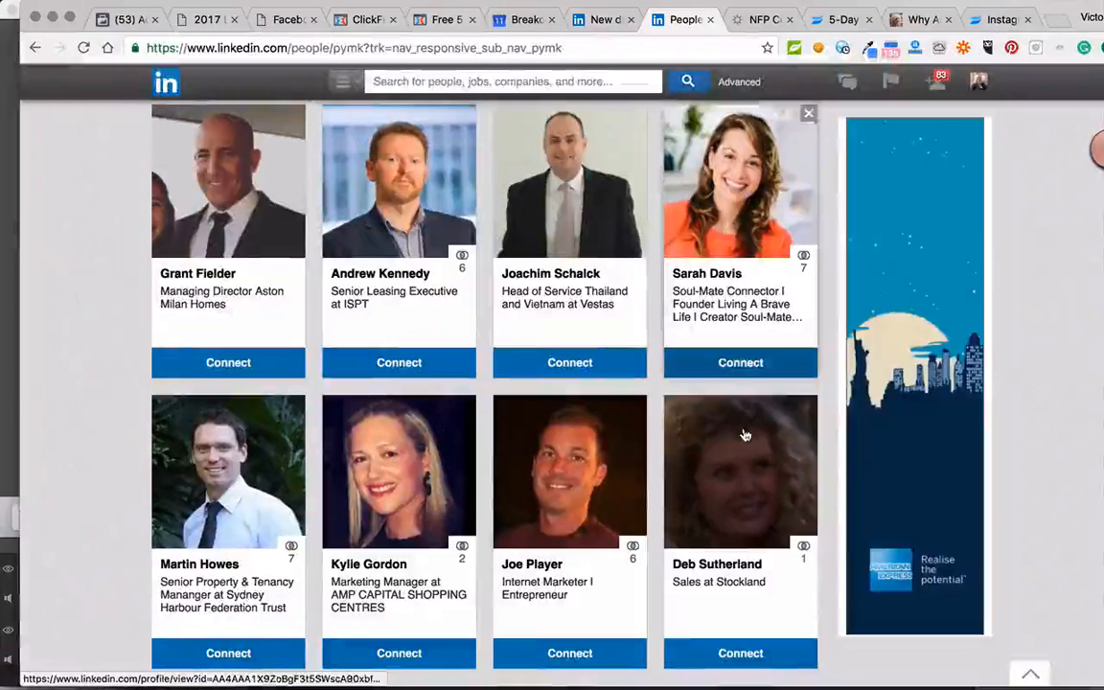
click(740, 362)
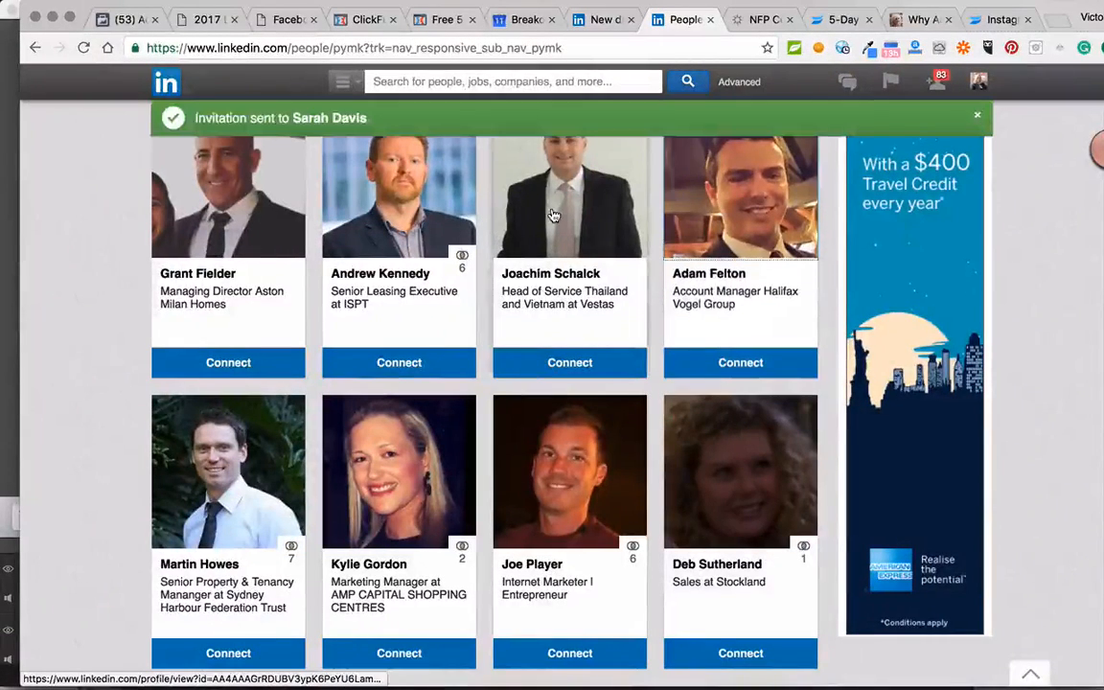
- Find the suggested contact described as Writer, Presenter, Inspirer, Business Creative and send a connection invitation
click(557, 332)
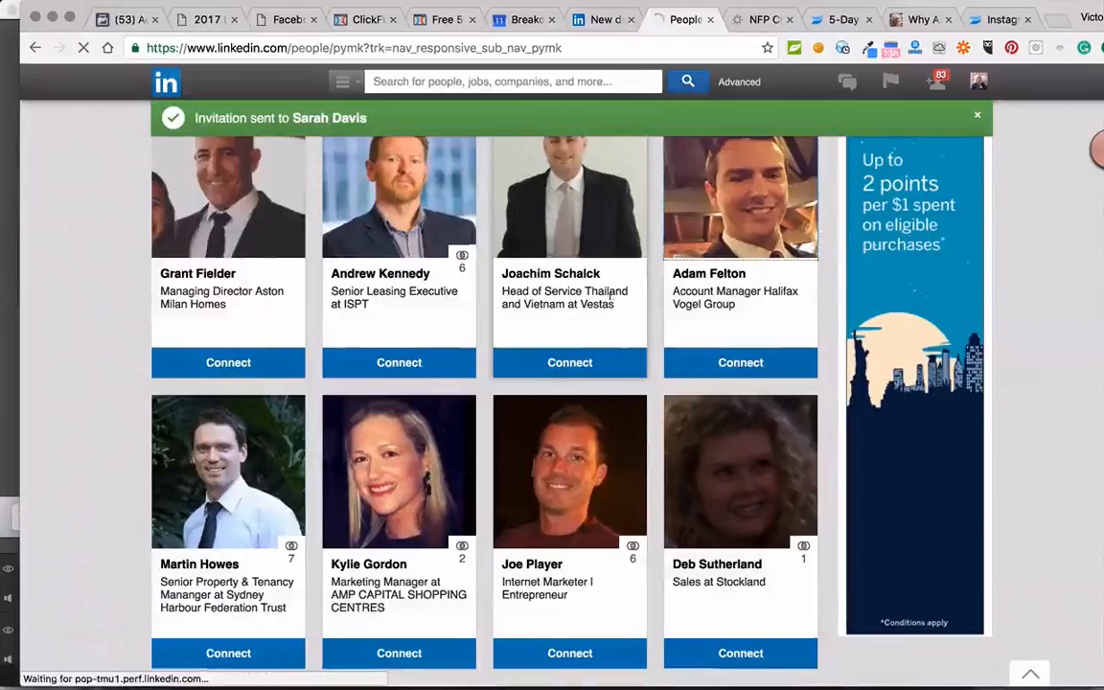
scroll(604, 312, down, 3)
scroll(612, 307, down, 4)
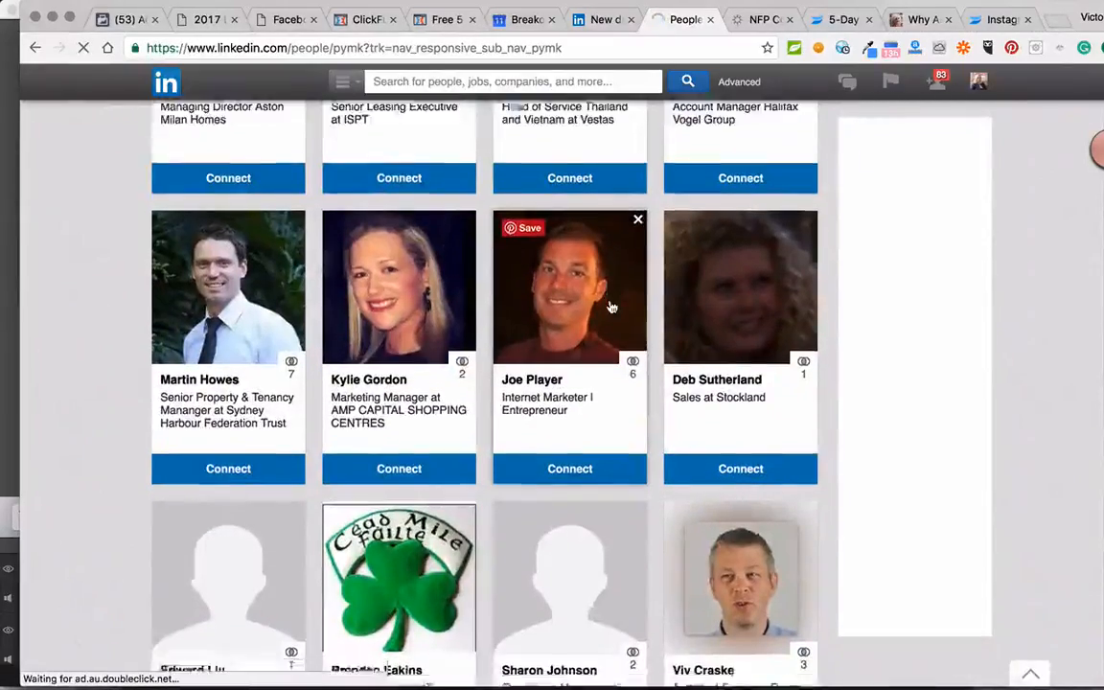
scroll(612, 307, down, 5)
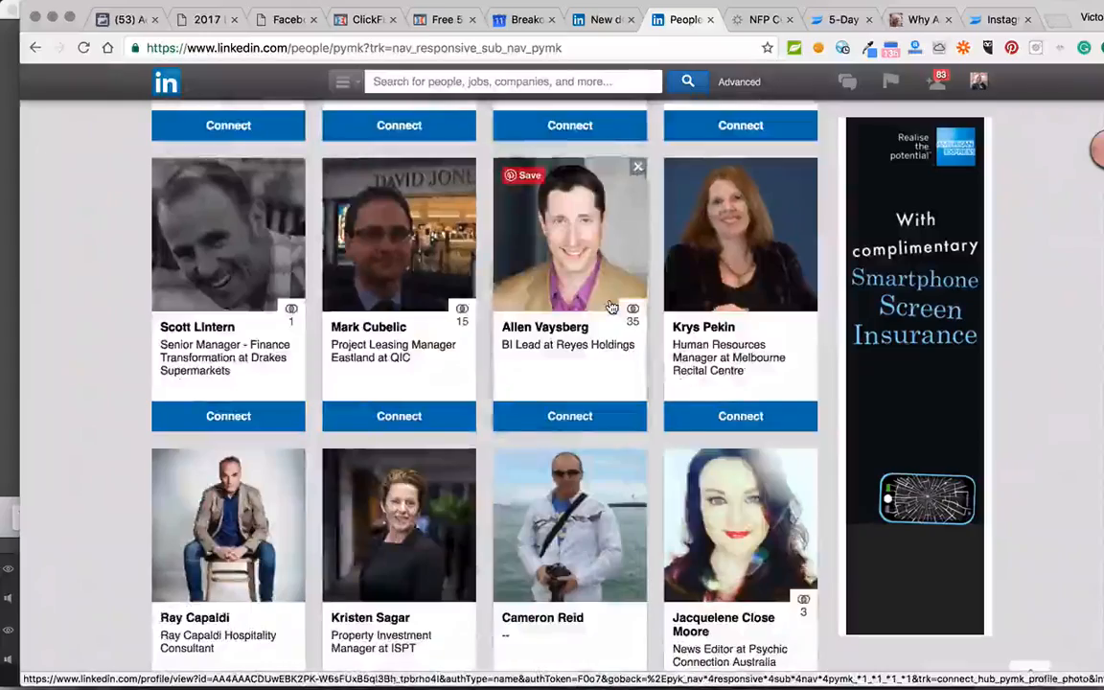
scroll(612, 307, down, 3)
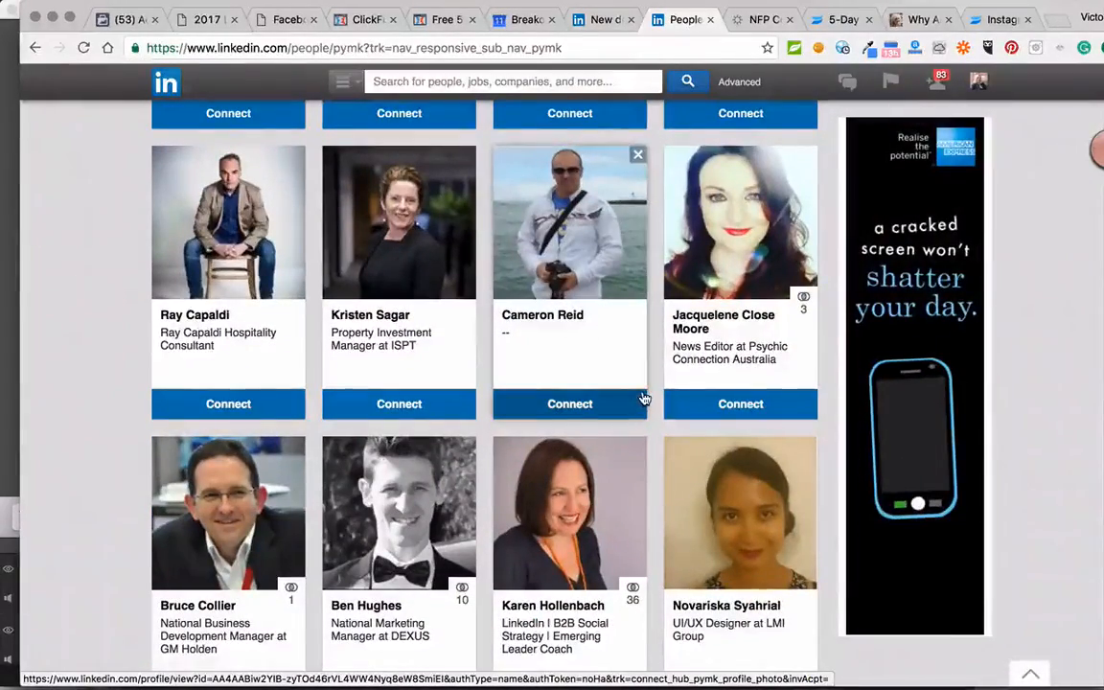
scroll(641, 398, down, 5)
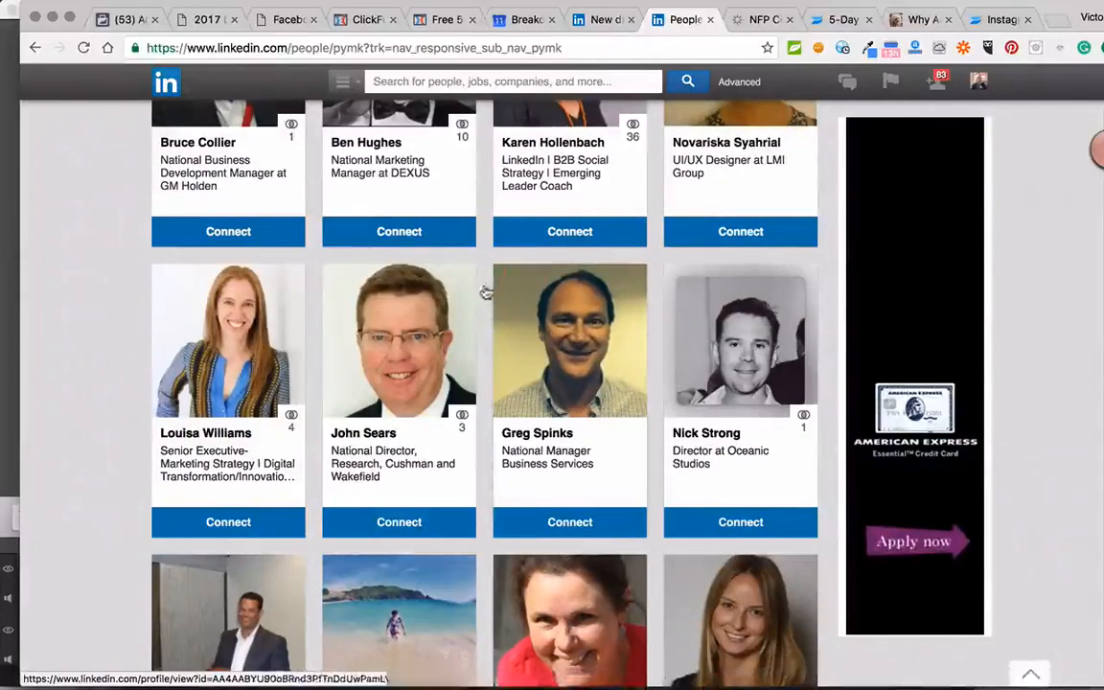
scroll(497, 323, down, 4)
scroll(497, 323, down, 1)
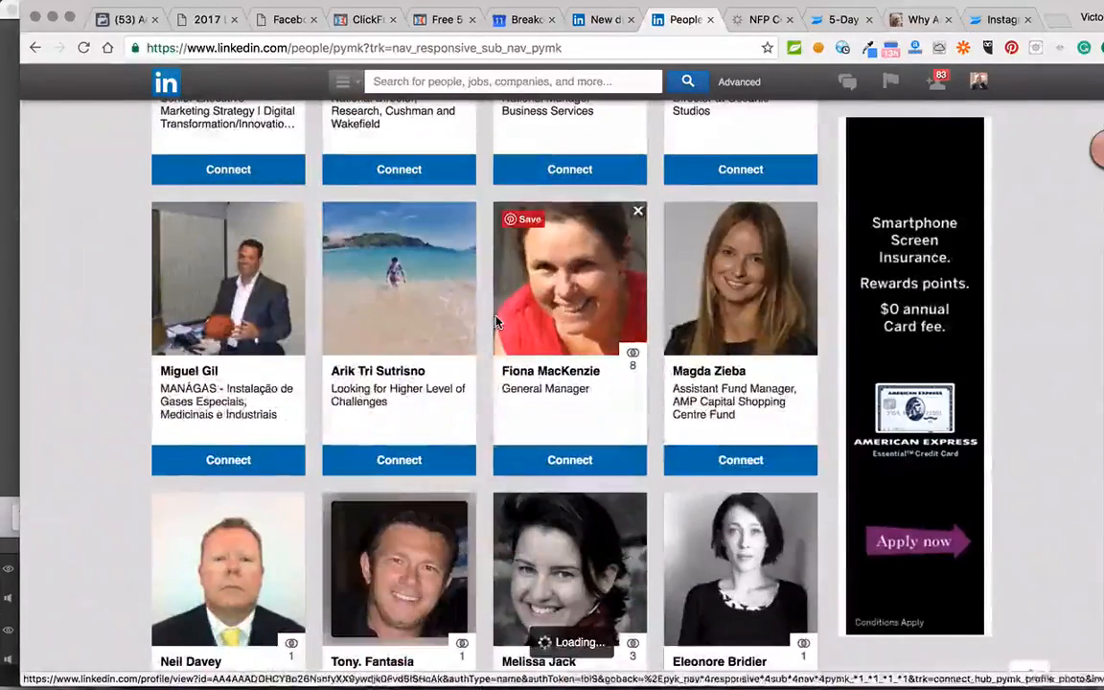
scroll(460, 326, down, 2)
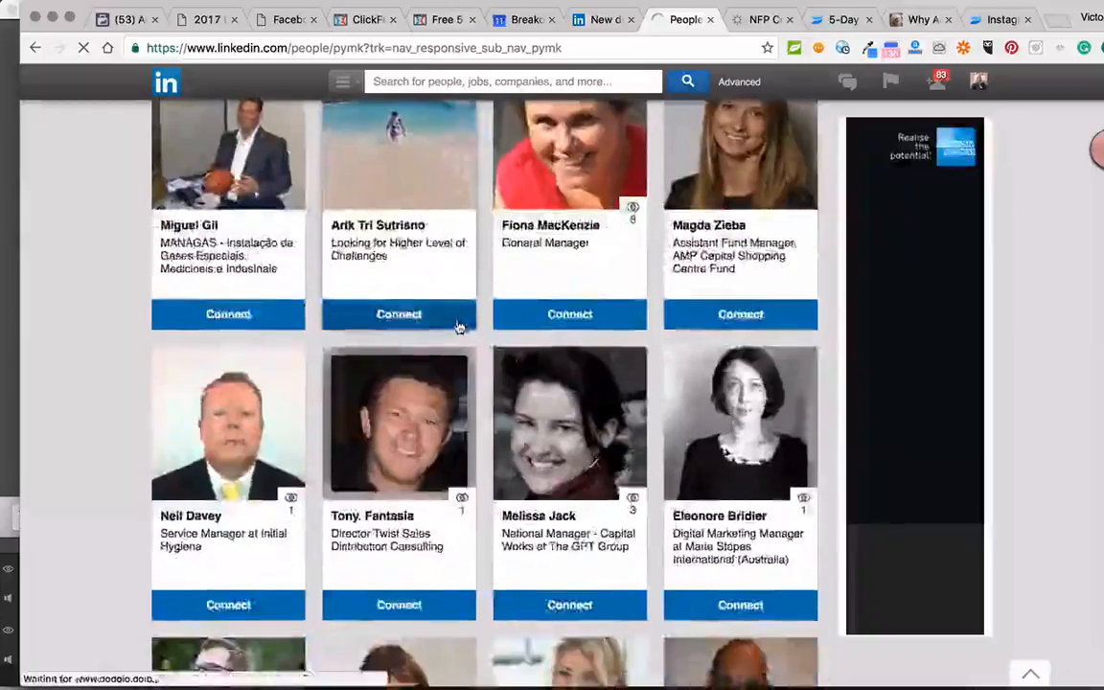
scroll(460, 326, down, 9)
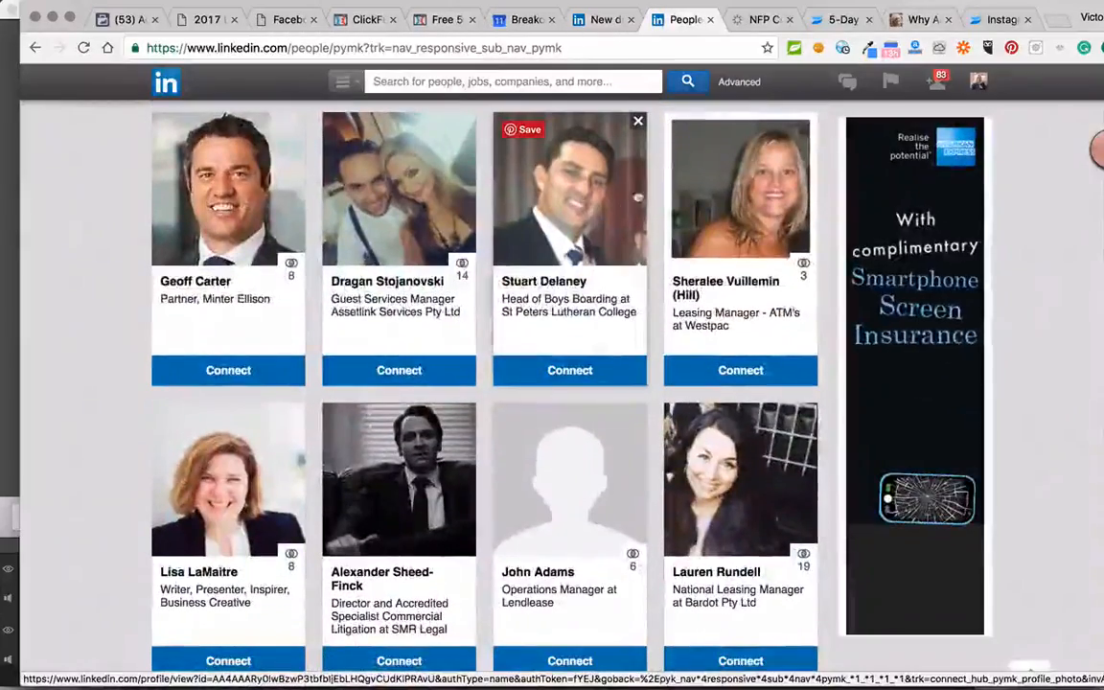
scroll(592, 293, down, 1)
scroll(591, 293, down, 3)
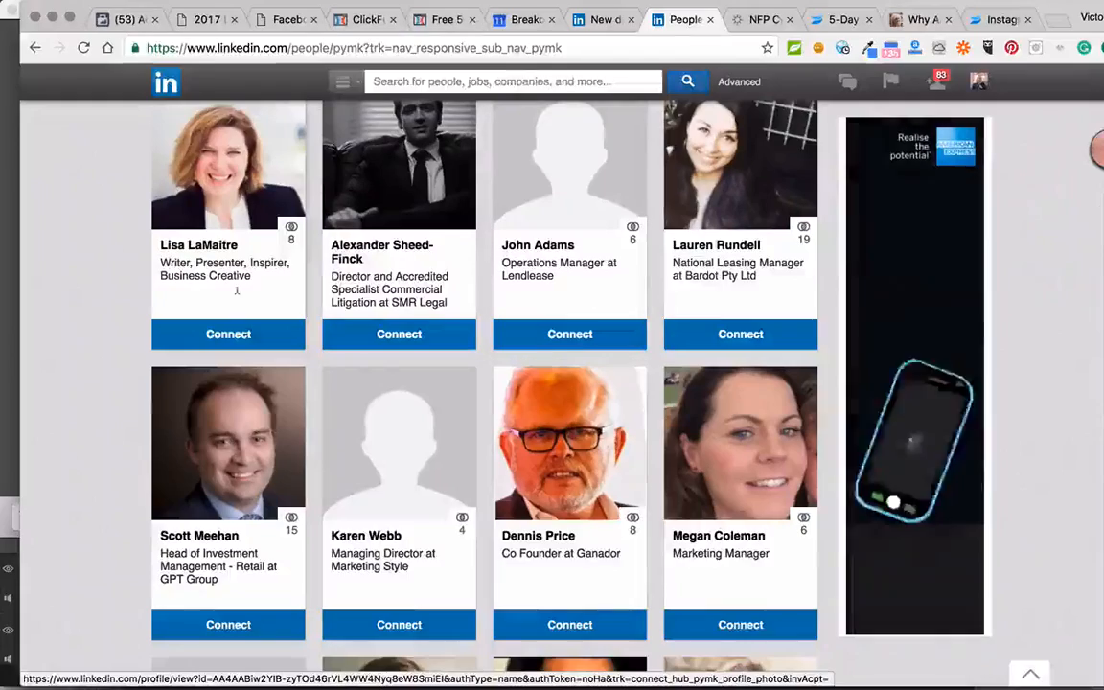
click(235, 335)
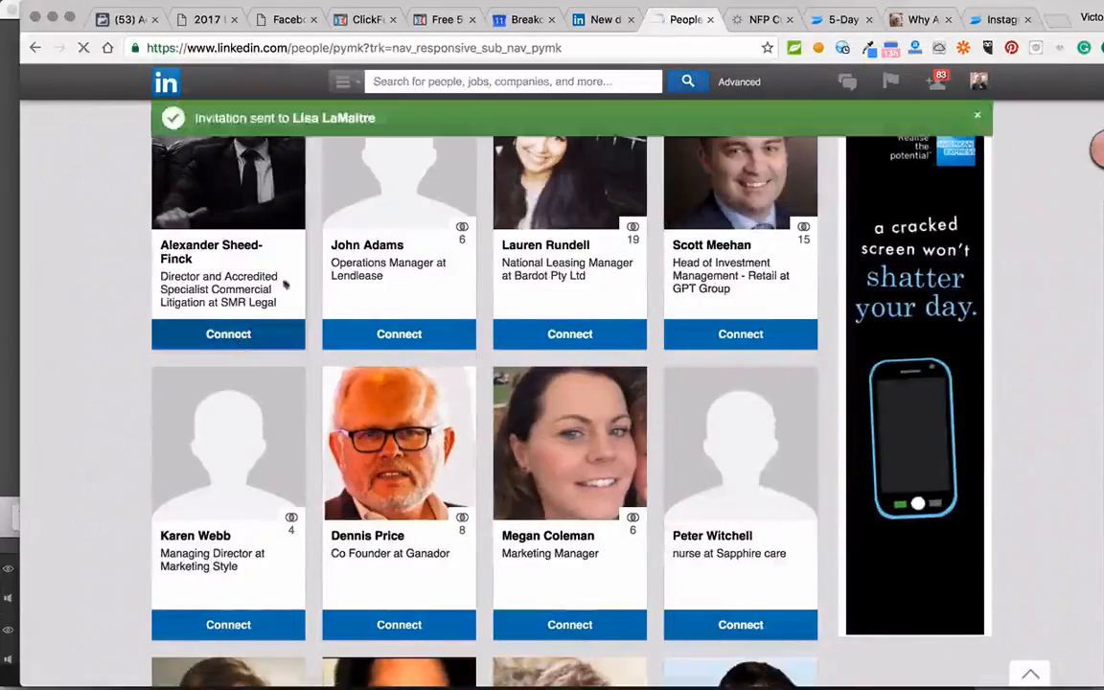
- Send a connection invitation to the suggested contact who promotes thought leaders, industry influencers and authors
scroll(453, 382, down, 4)
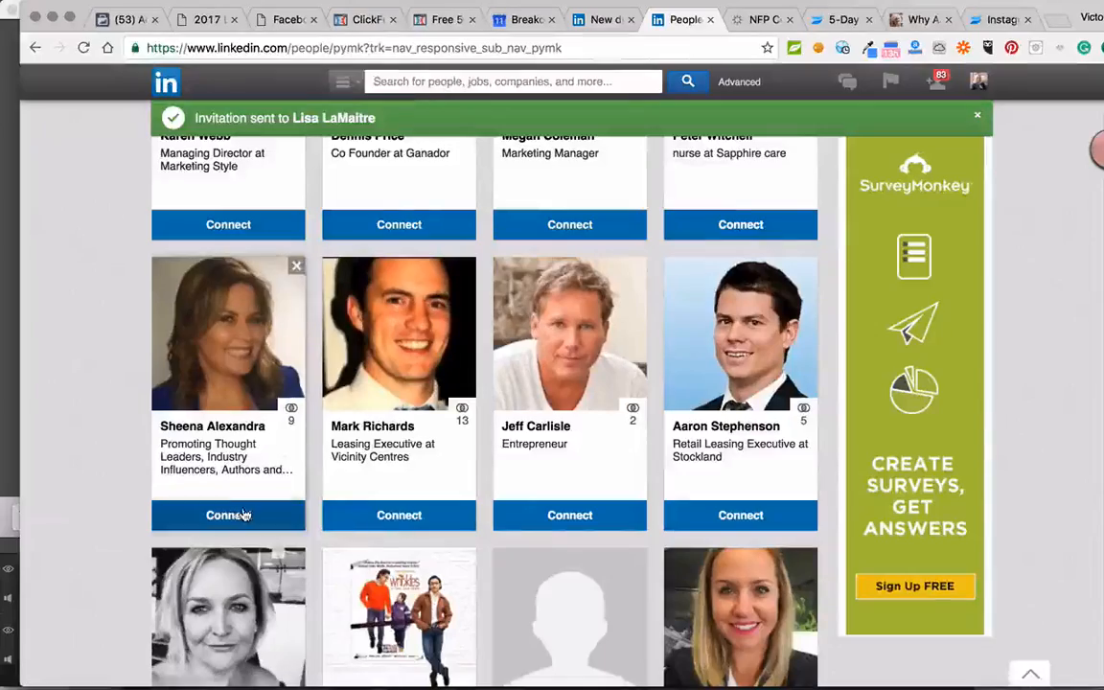
click(296, 265)
scroll(407, 410, down, 4)
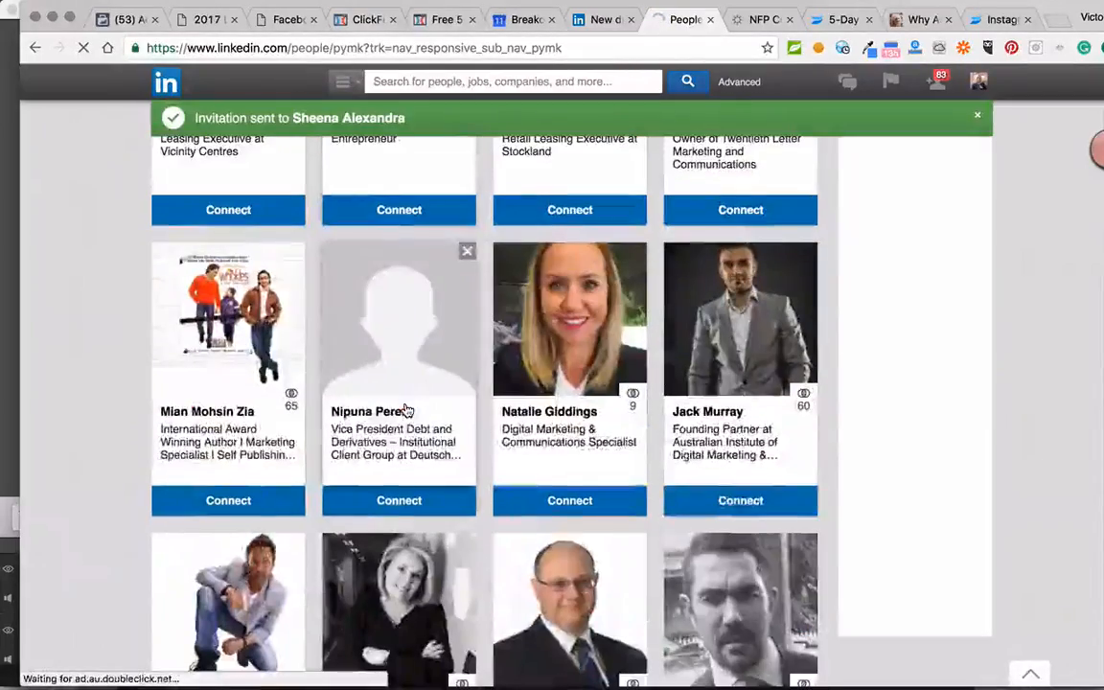
scroll(406, 410, down, 4)
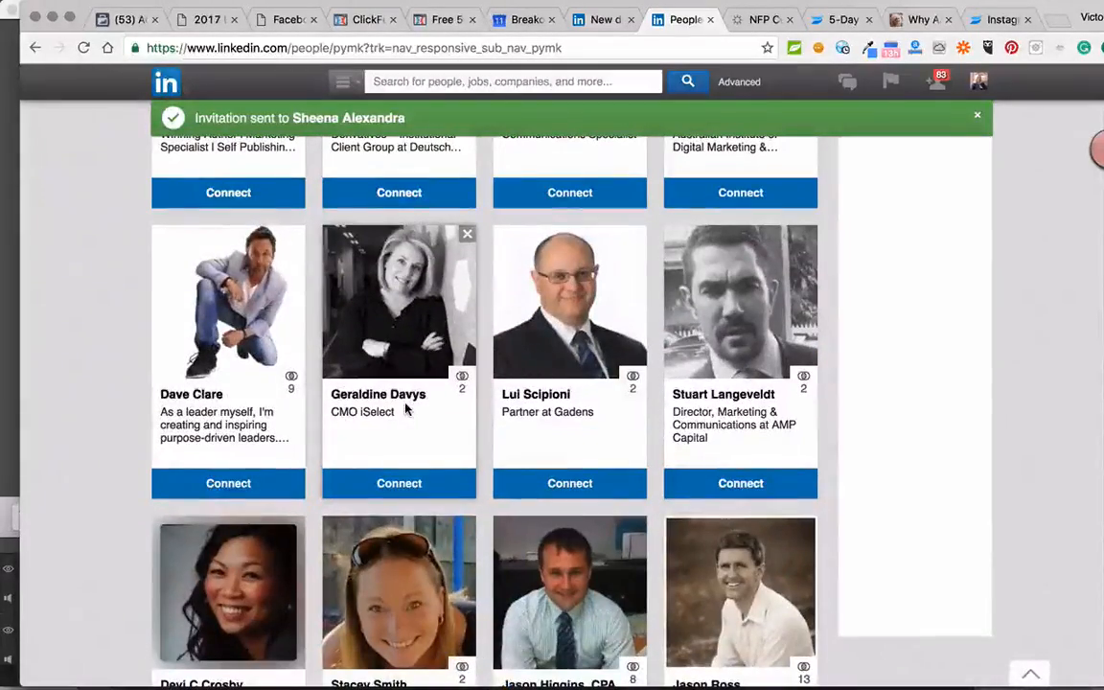
- Leave the people suggestions and open the Connections page of the network
scroll(407, 410, up, 20)
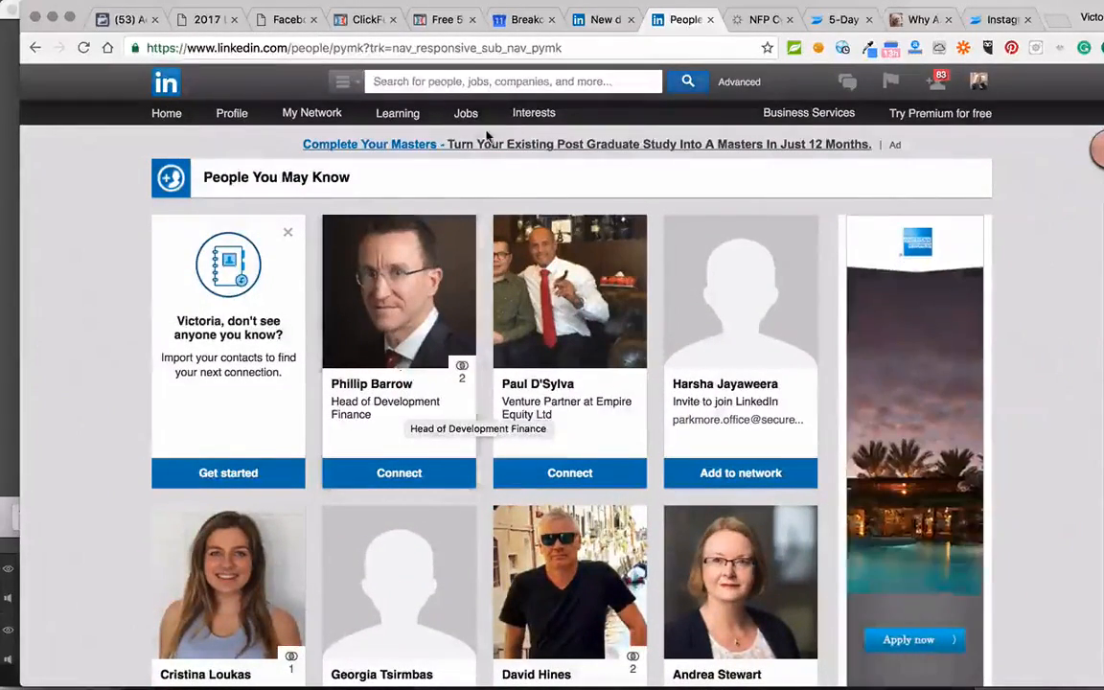
mouse_move(297, 113)
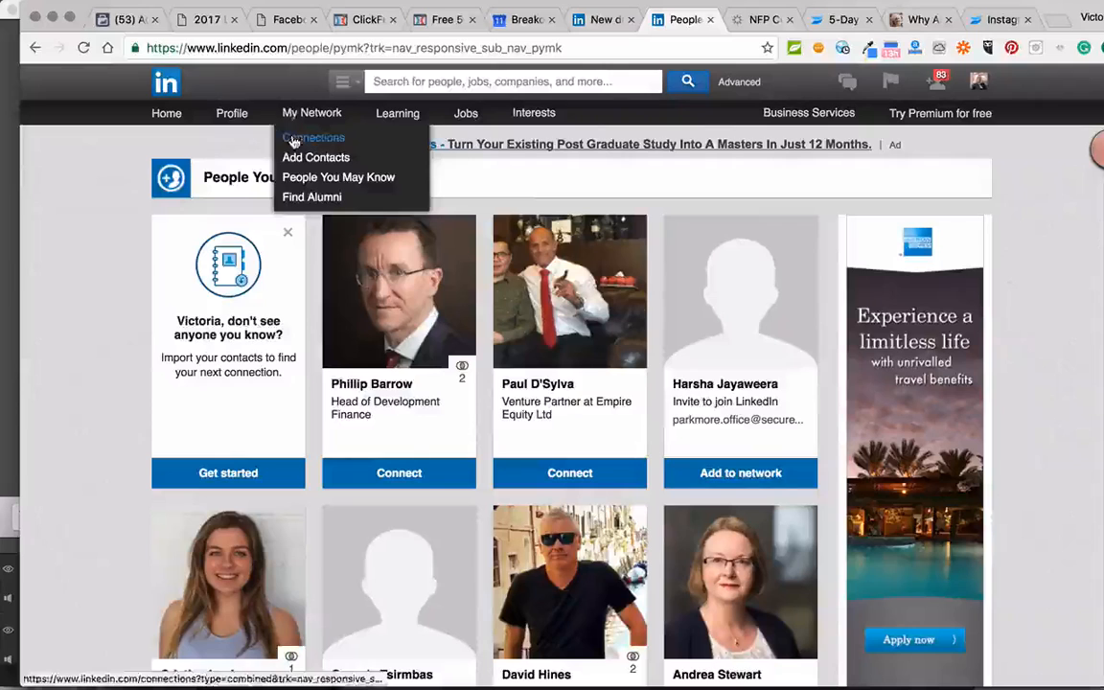
click(294, 139)
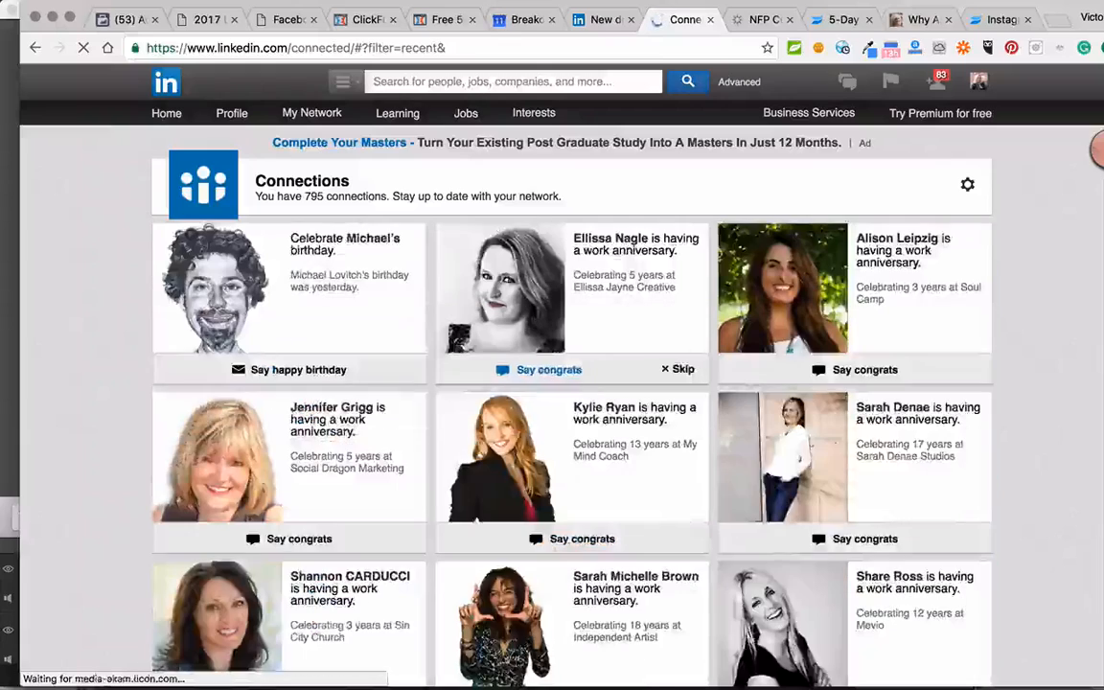
mouse_move(289, 111)
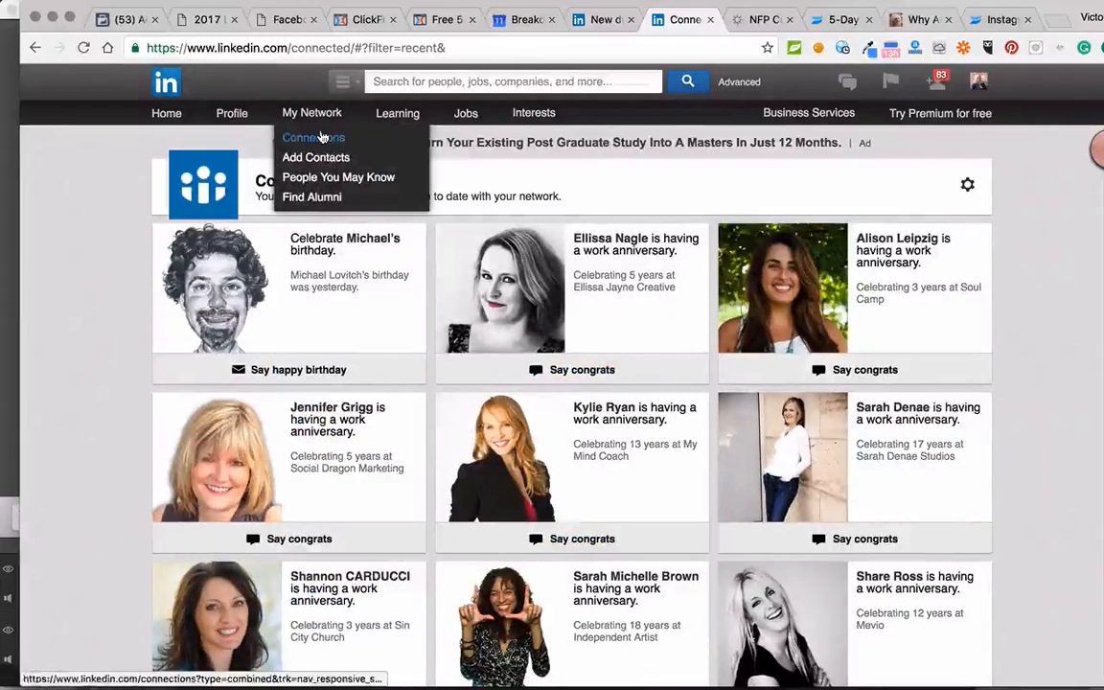
- Reload the Connections page and look through the list of contacts sorted by recently added
click(322, 137)
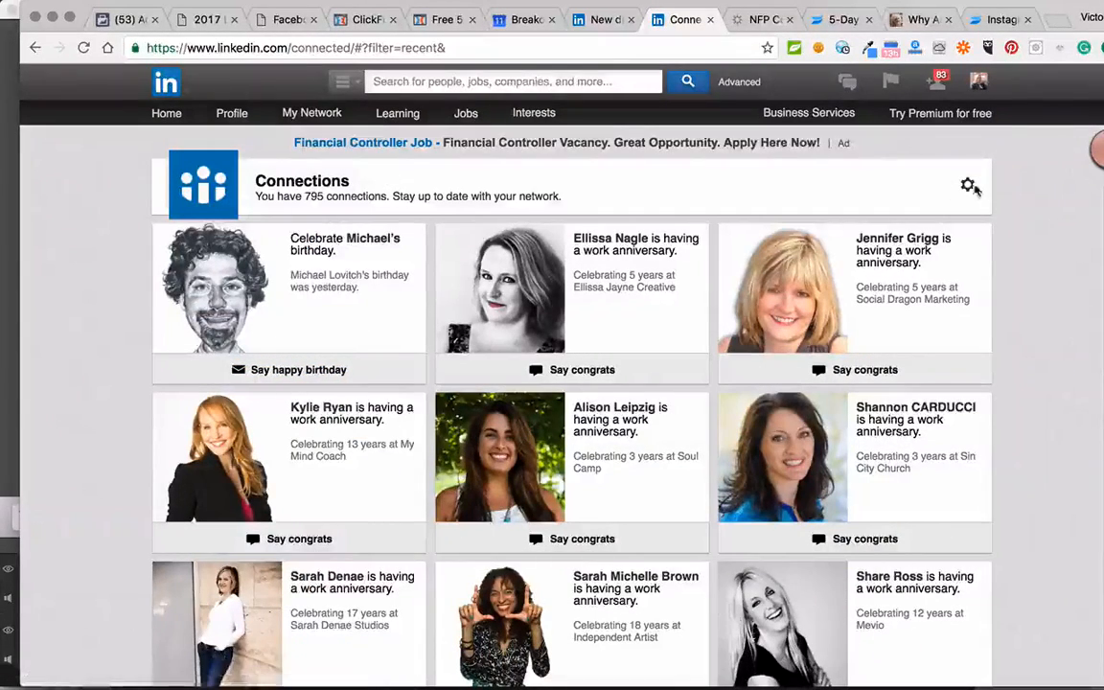
click(969, 188)
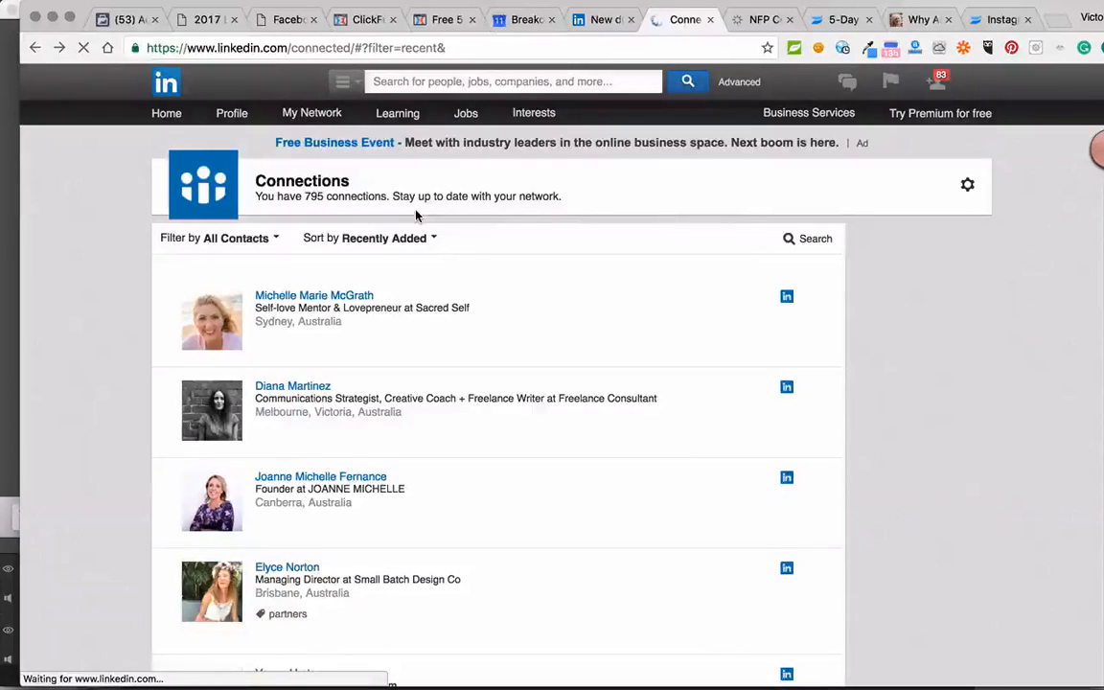
mouse_move(327, 352)
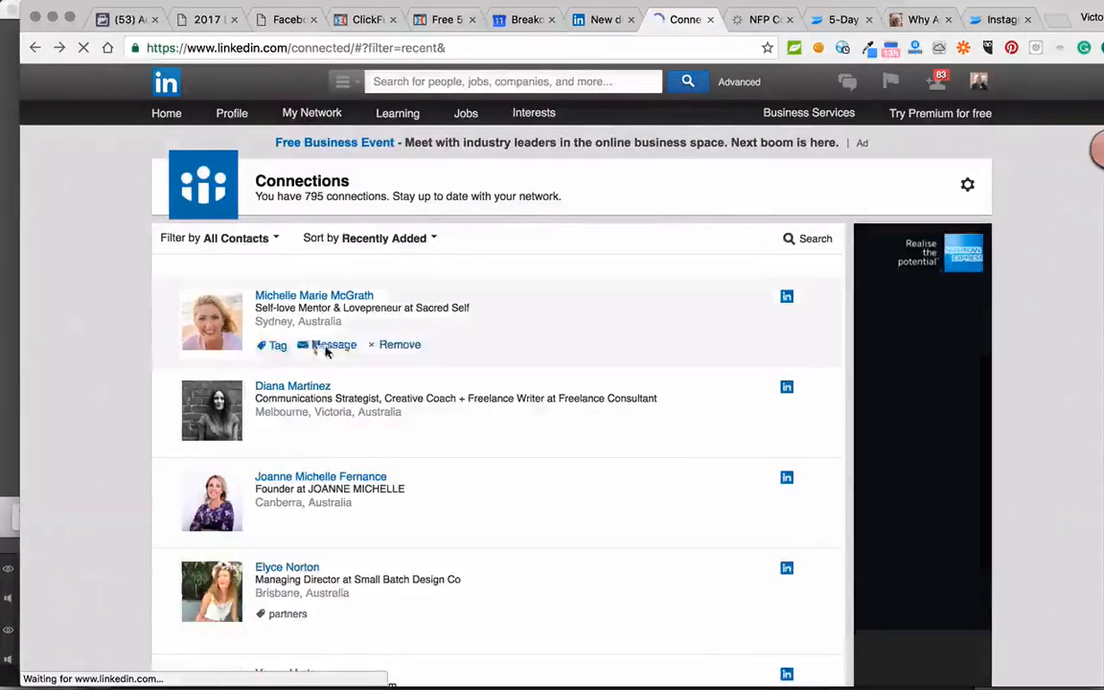
scroll(331, 355, down, 15)
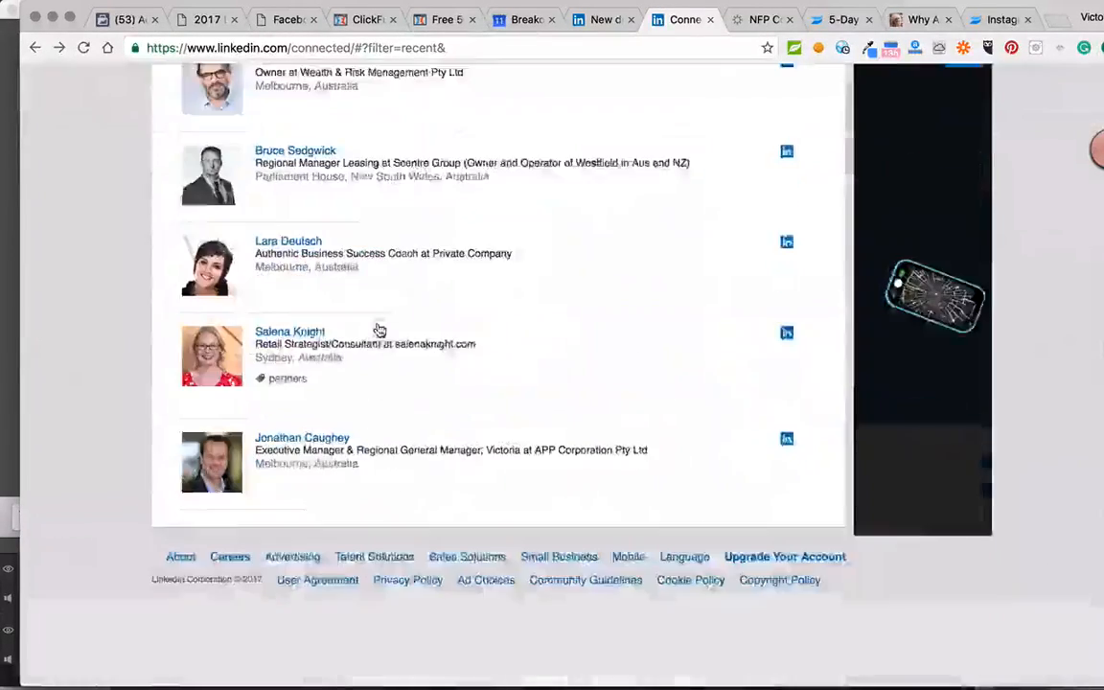
scroll(380, 330, up, 5)
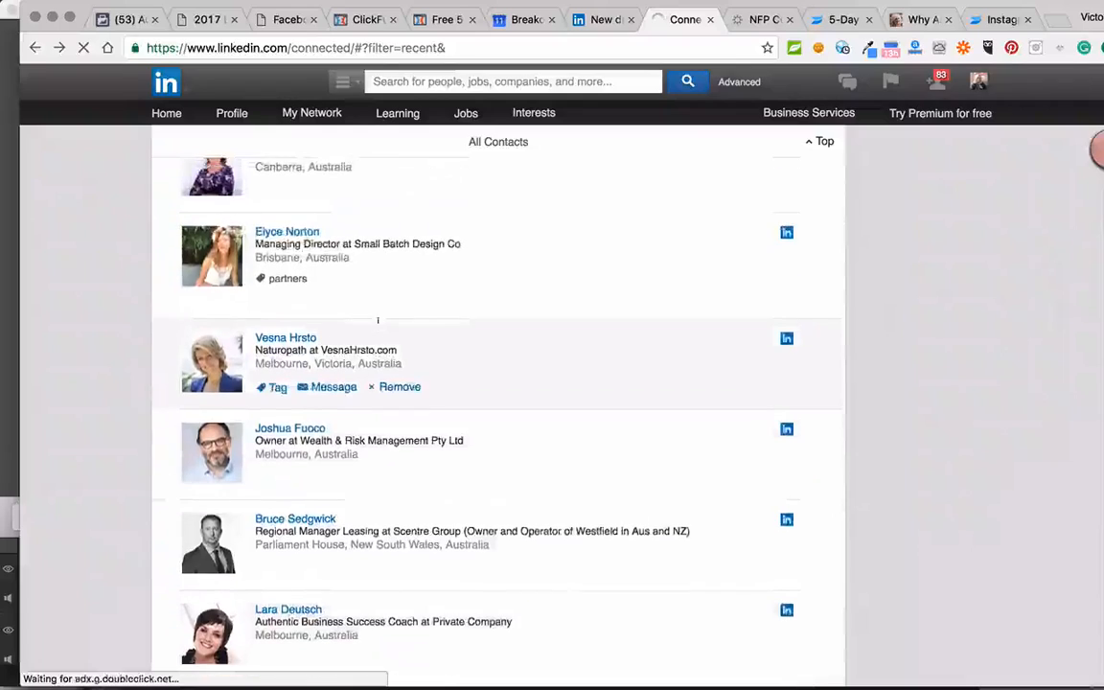
scroll(378, 326, up, 2)
scroll(378, 328, down, 2)
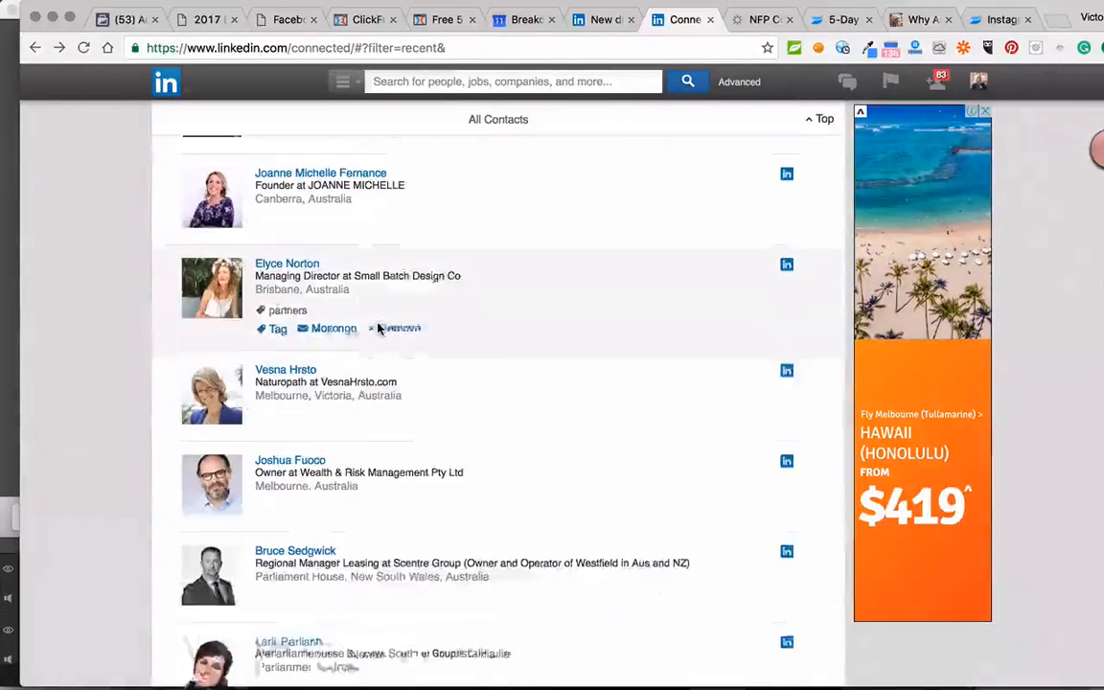
scroll(377, 329, down, 1)
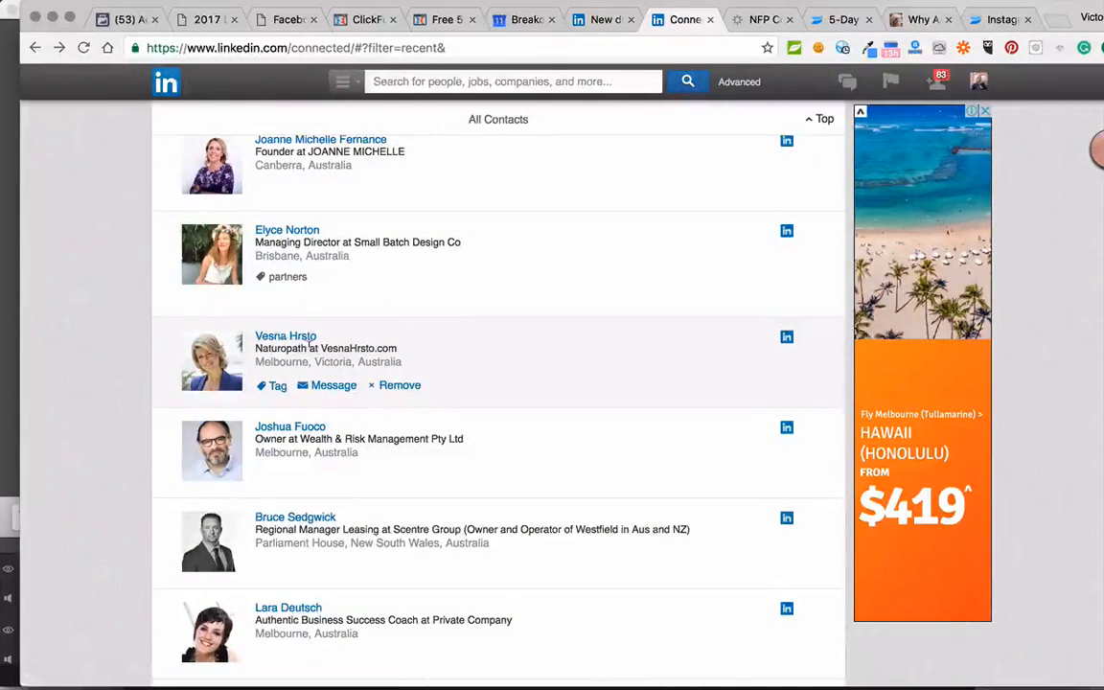
- Open a new message form for the naturopath in the contact list and cancel it without sending
click(331, 385)
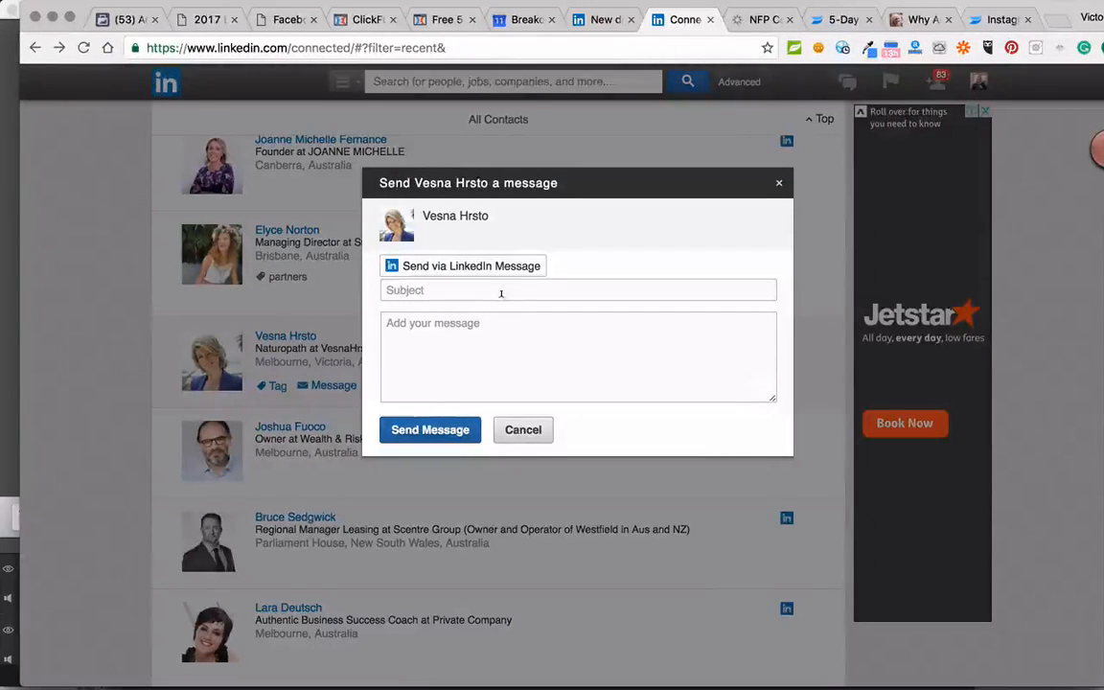
click(523, 431)
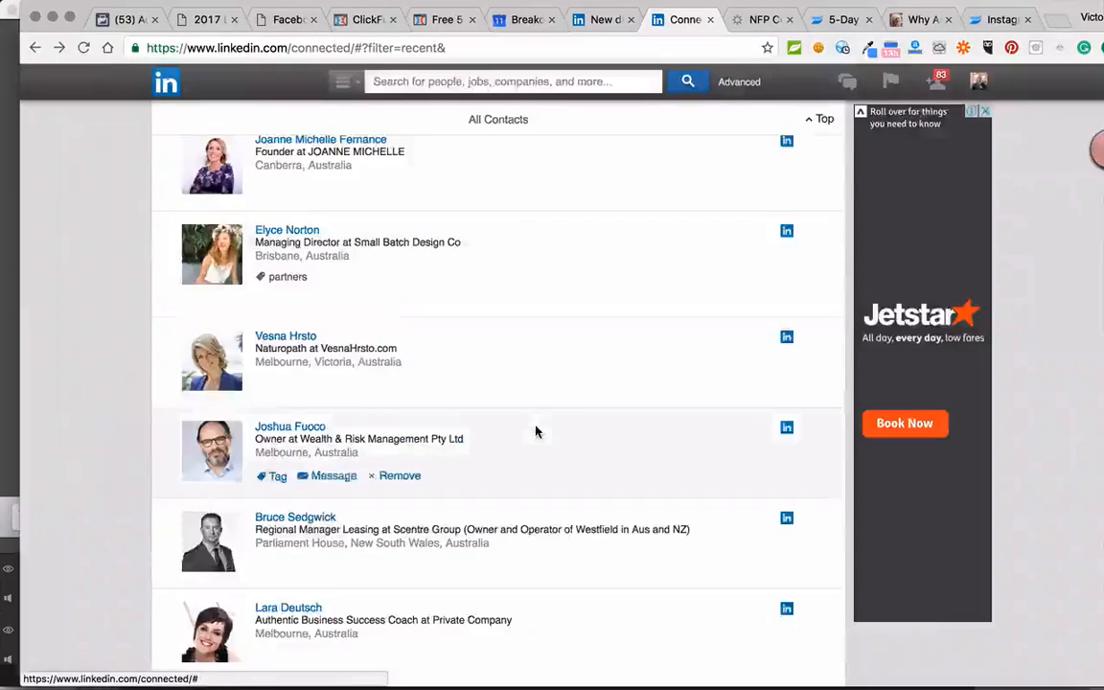
- Open the December 9 inbox message thanking the account owner for connecting
scroll(571, 359, up, 10)
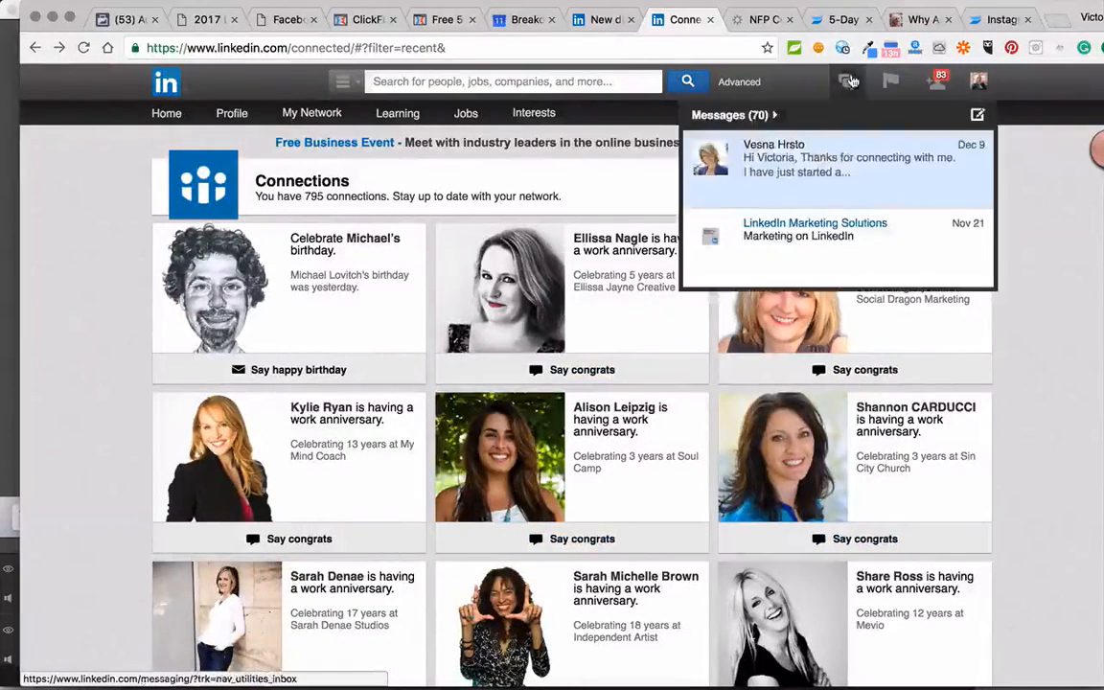
mouse_move(847, 81)
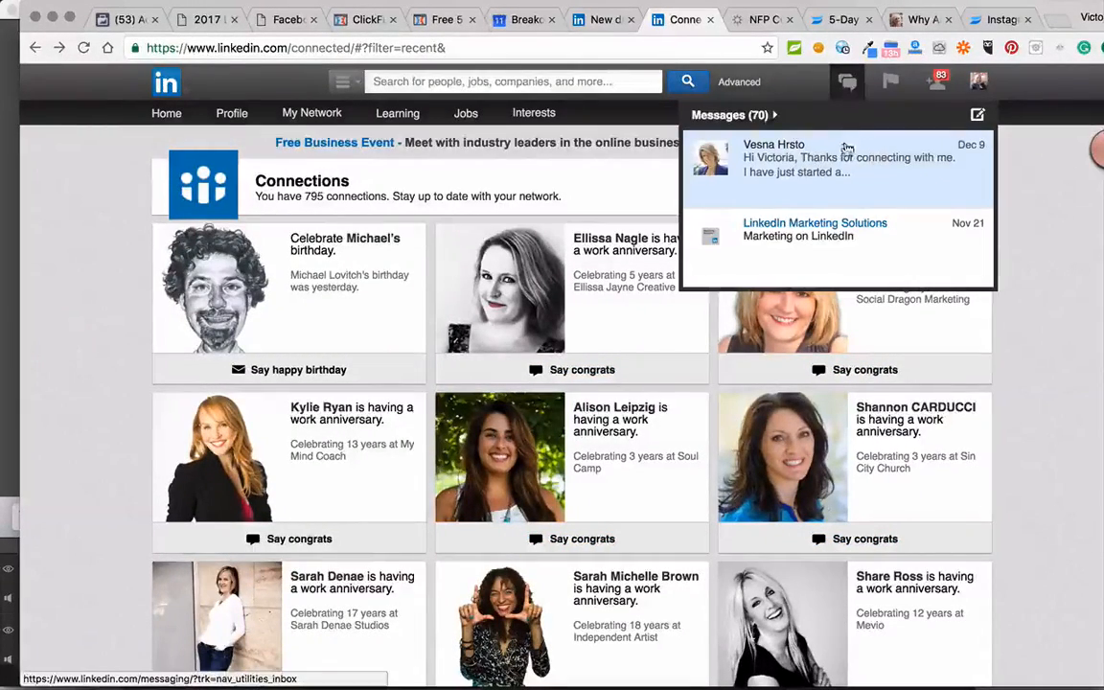
click(845, 163)
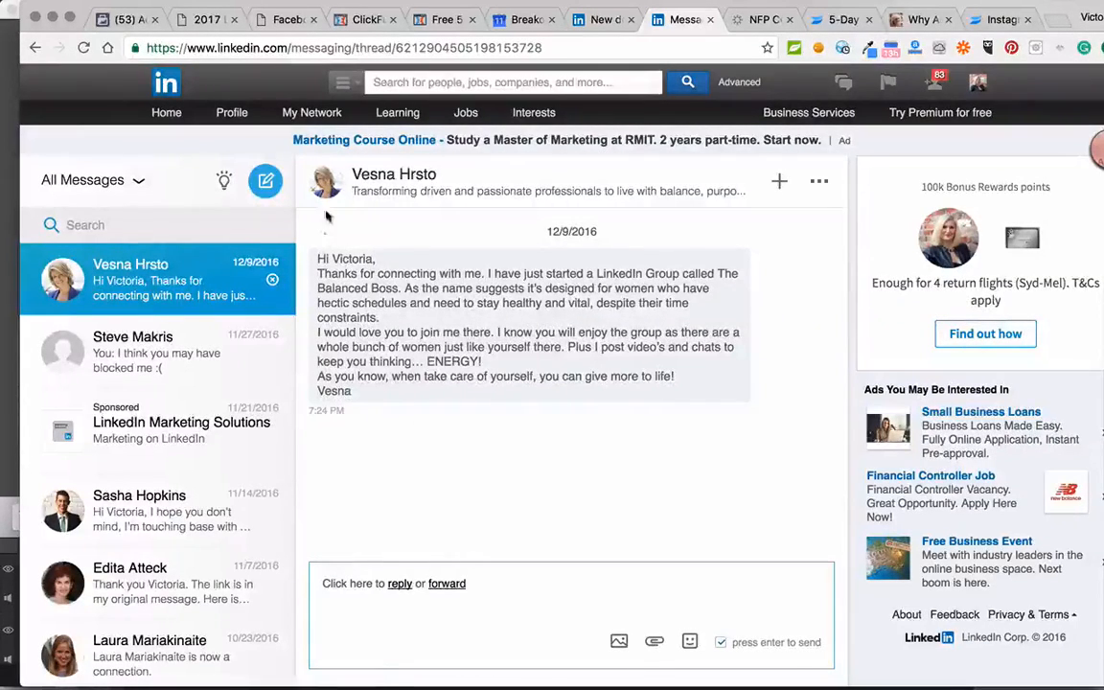
- Go to the home page and look through the updates in the news feed
click(167, 115)
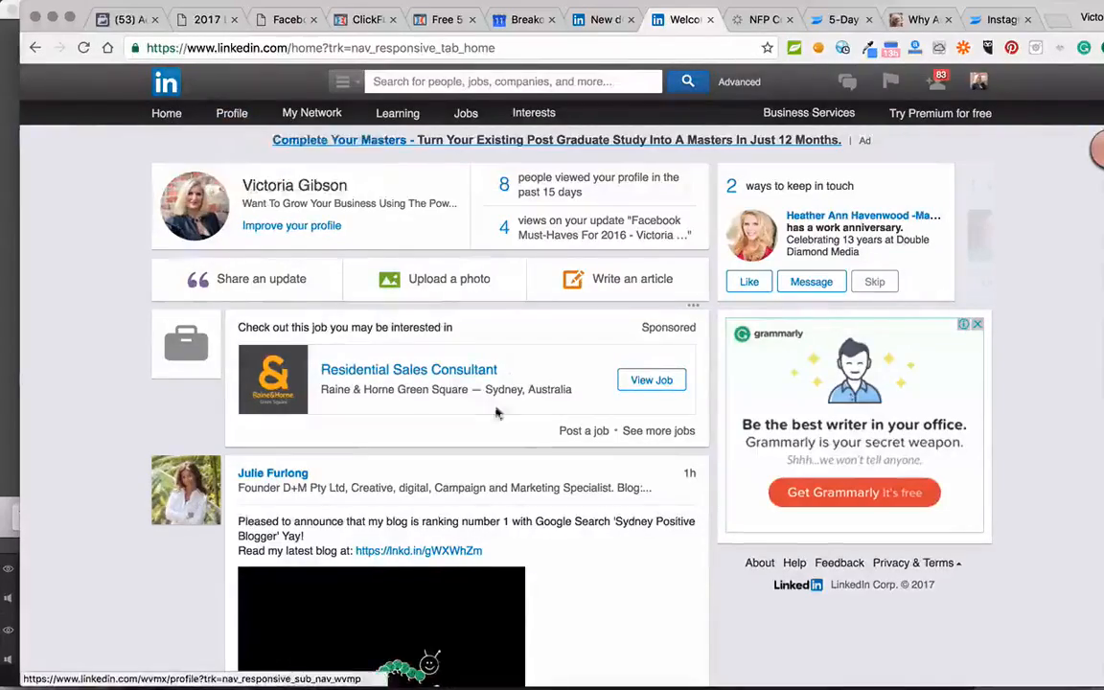
scroll(492, 416, down, 20)
scroll(489, 422, down, 20)
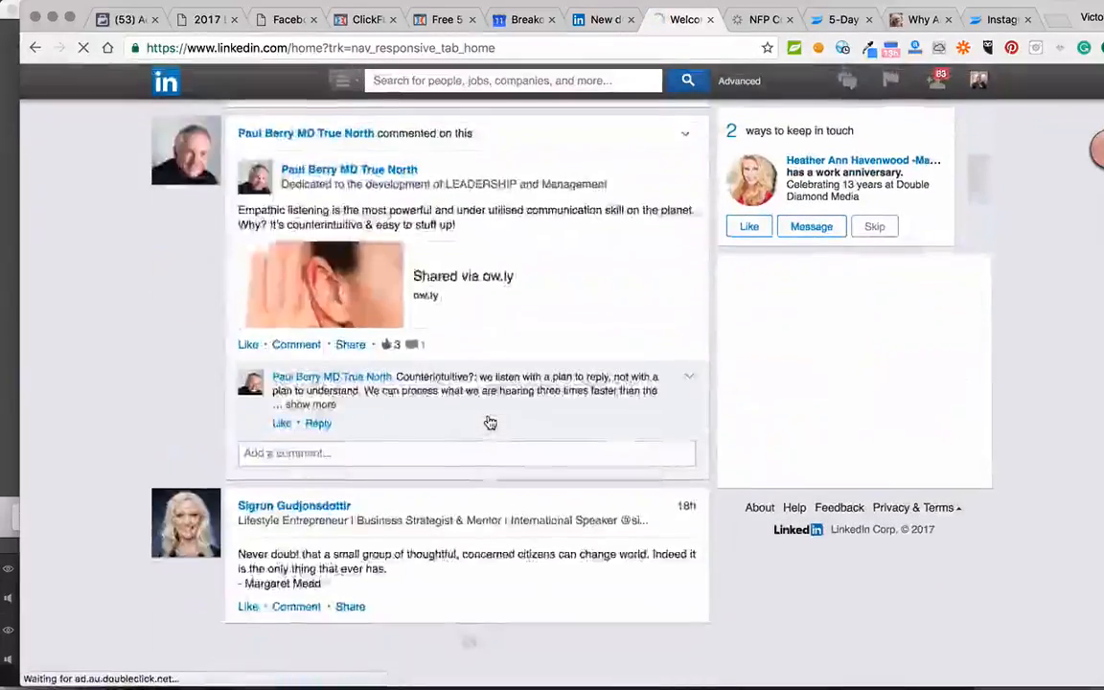
scroll(489, 422, down, 10)
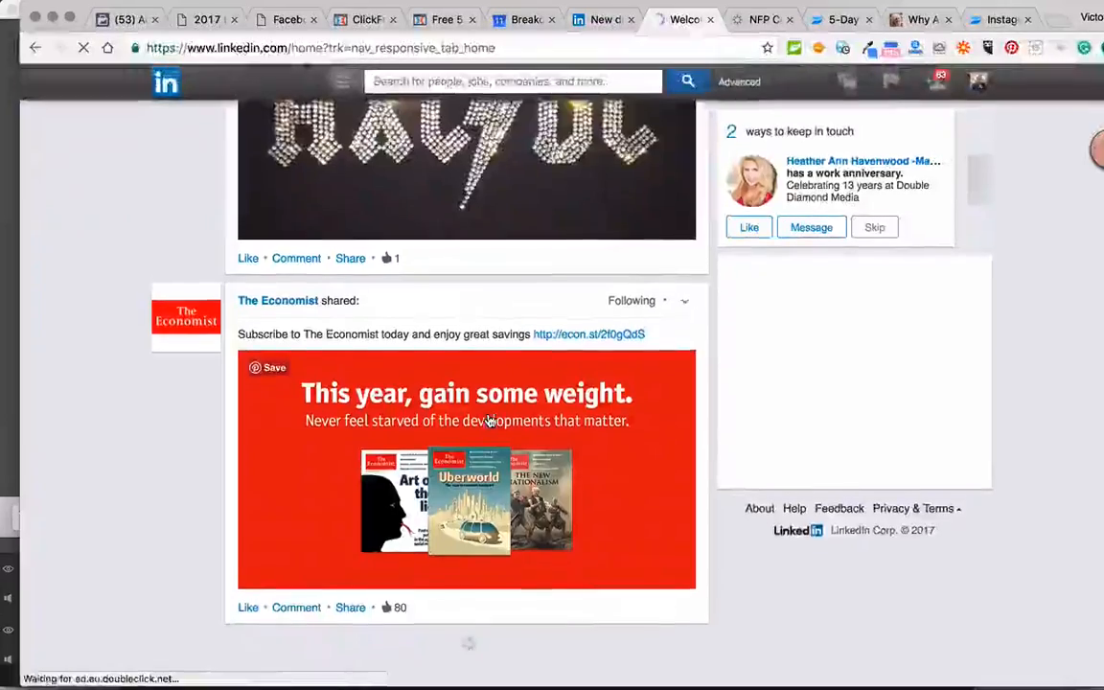
scroll(489, 421, down, 20)
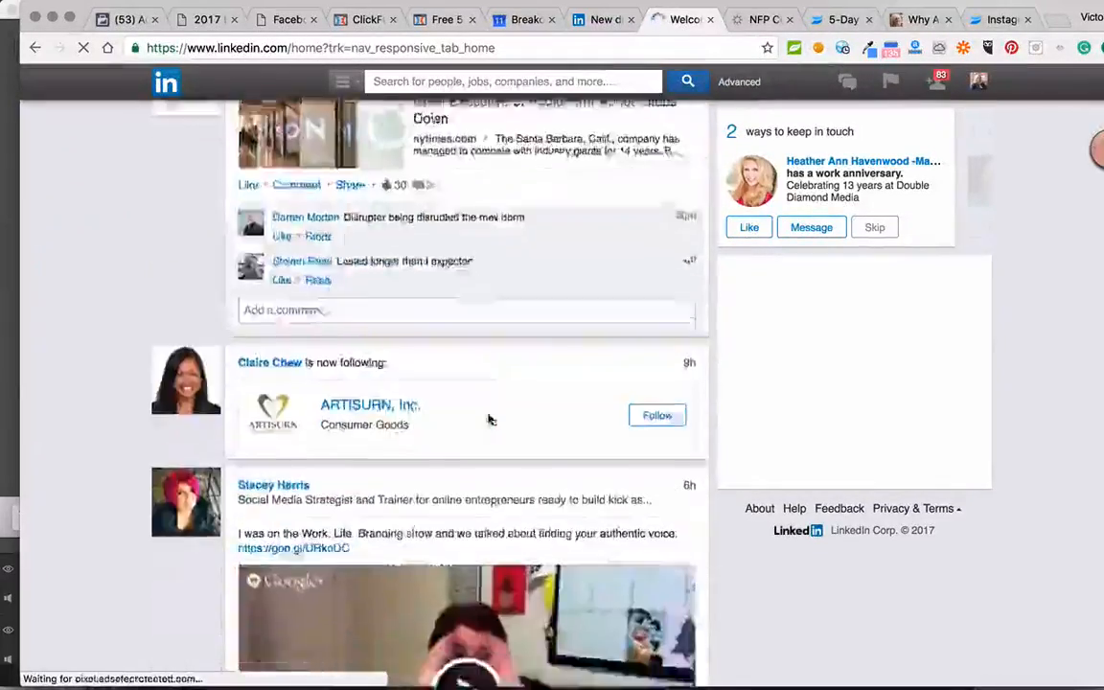
scroll(489, 419, down, 15)
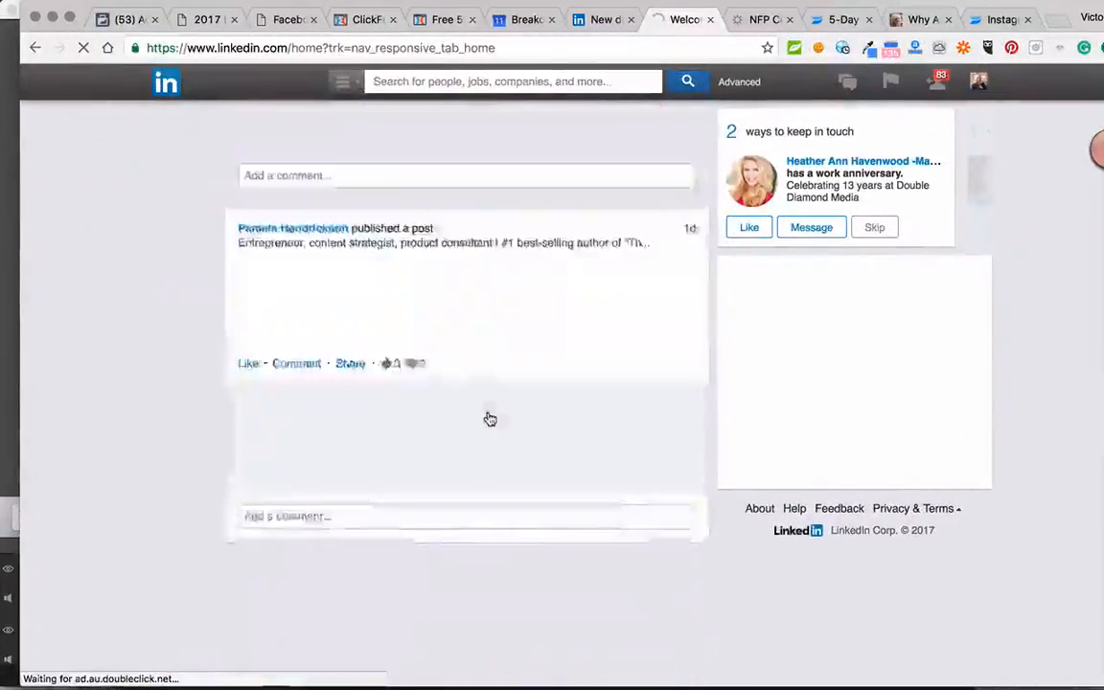
scroll(489, 420, up, 15)
- Search LinkedIn for "female entrepreneurs" using the suggested search term
click(460, 81)
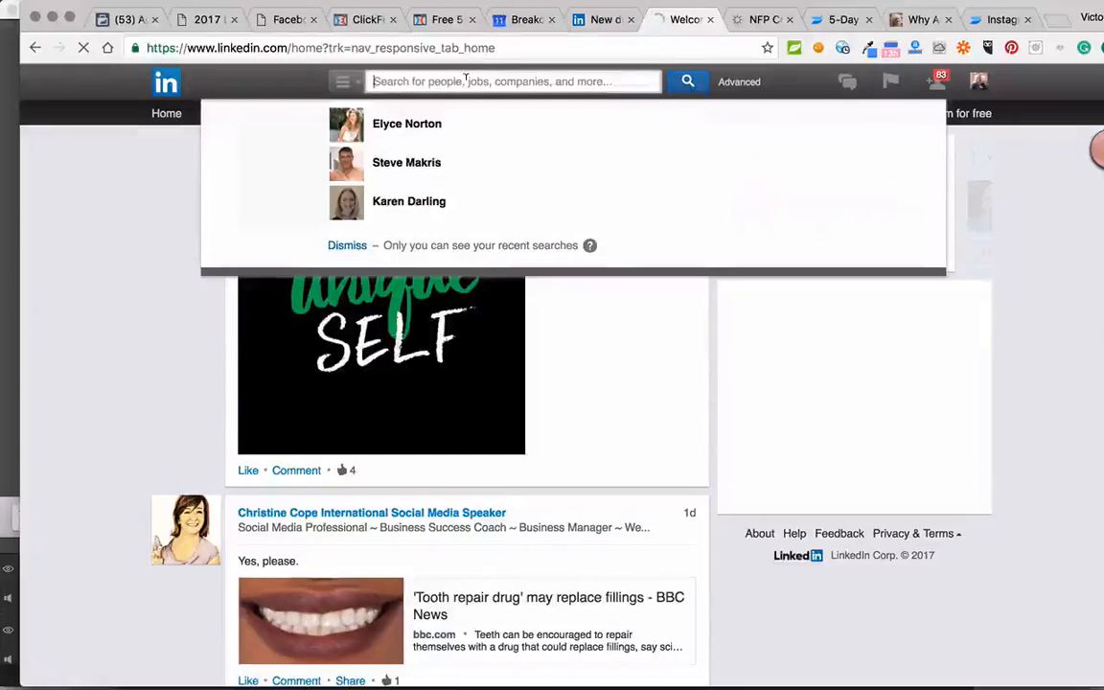
text(w)
key(BackSpace)
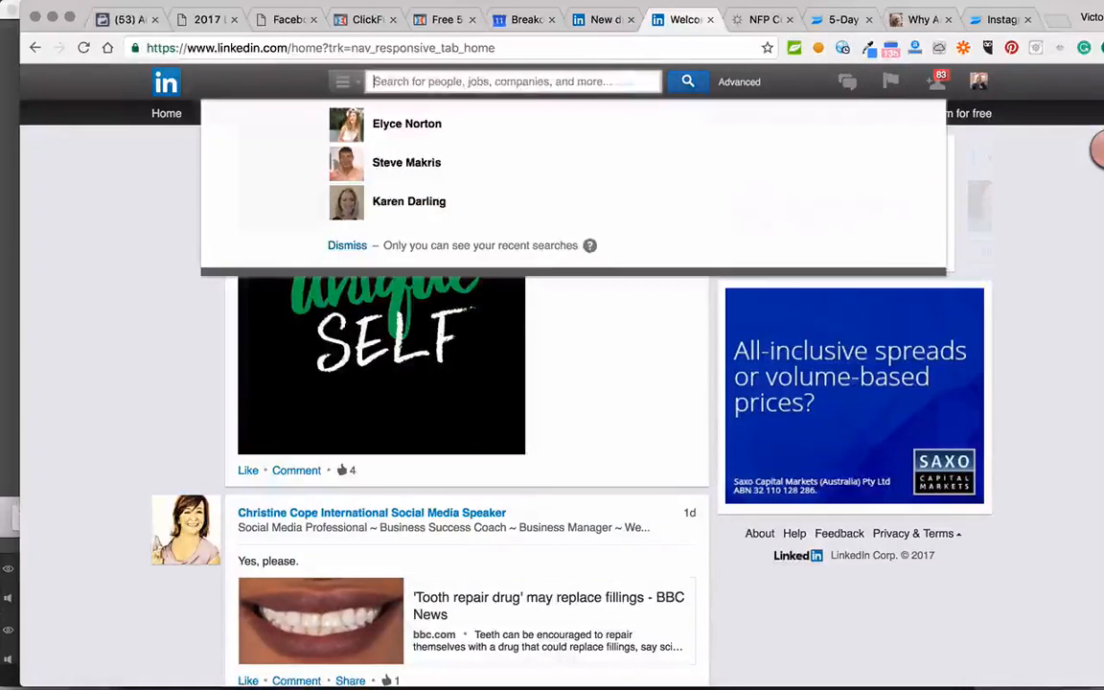
text(female enter)
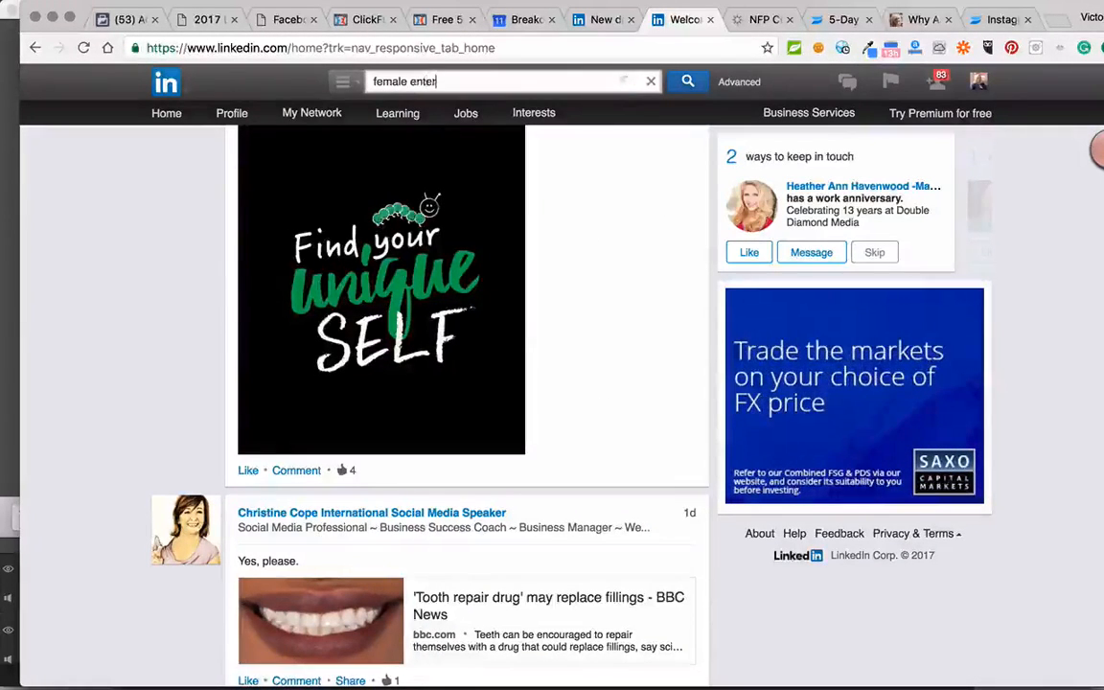
key(BackSpace)
key(BackSpace)
text(re)
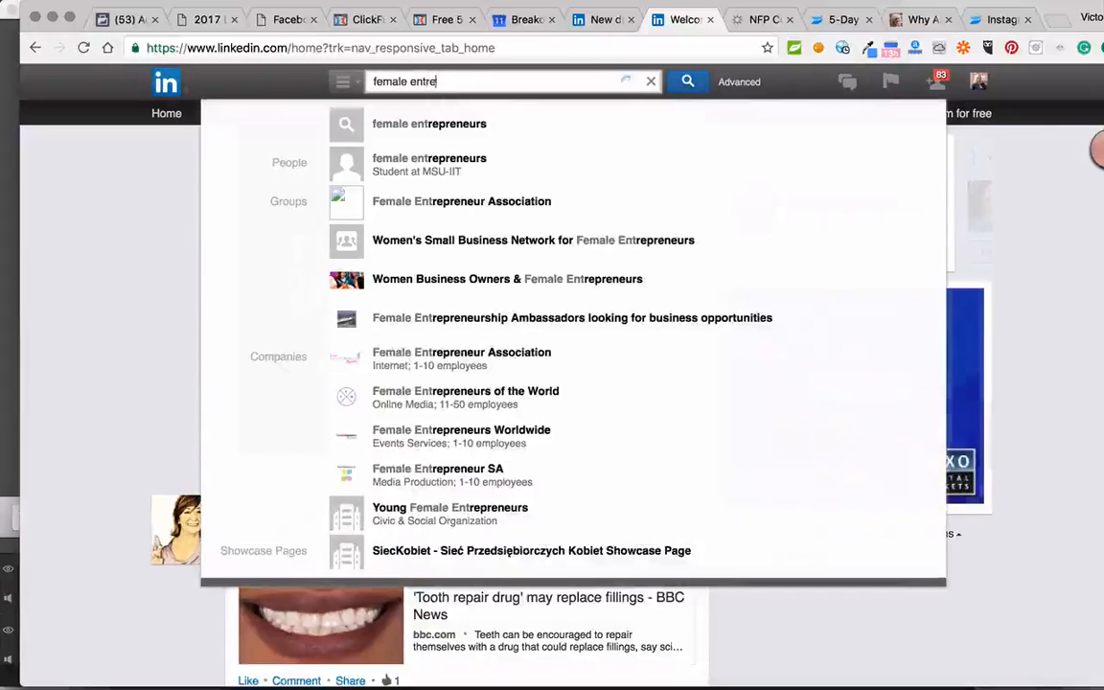
text(peren)
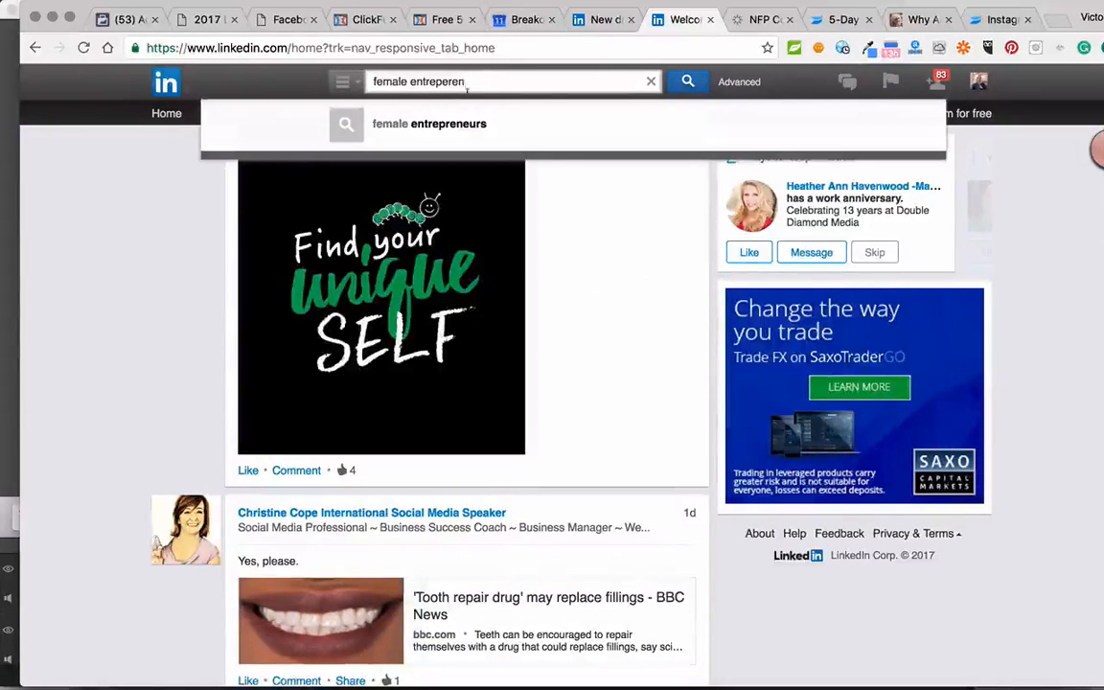
click(458, 131)
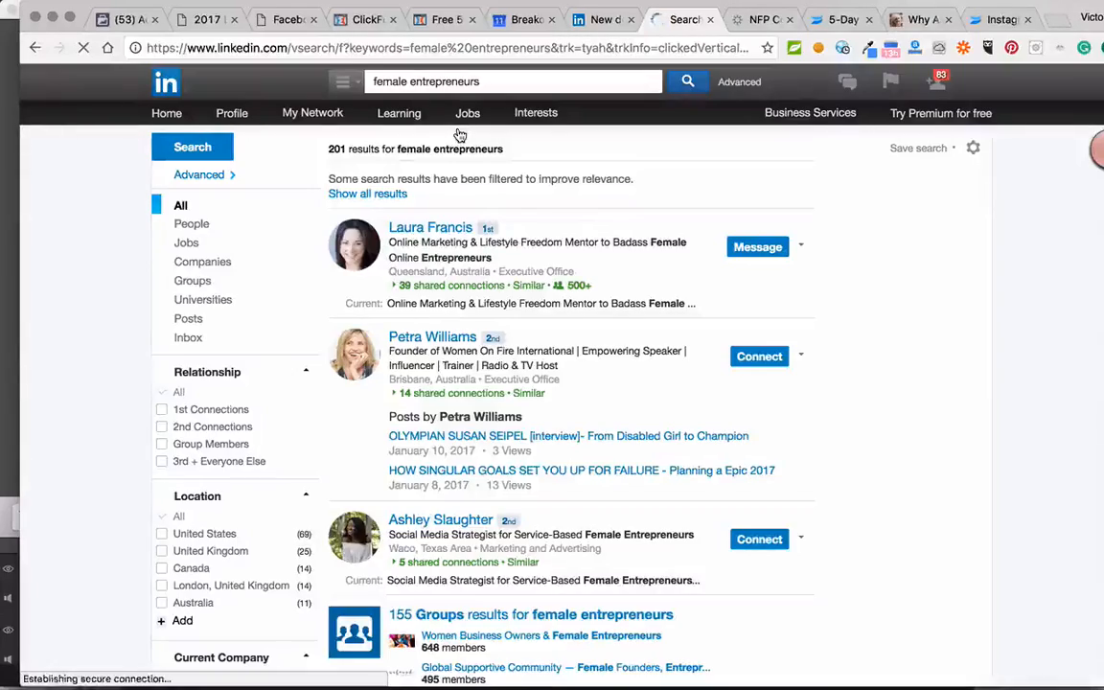
- Restrict the female entrepreneurs results to Groups and look through the groups found
click(196, 282)
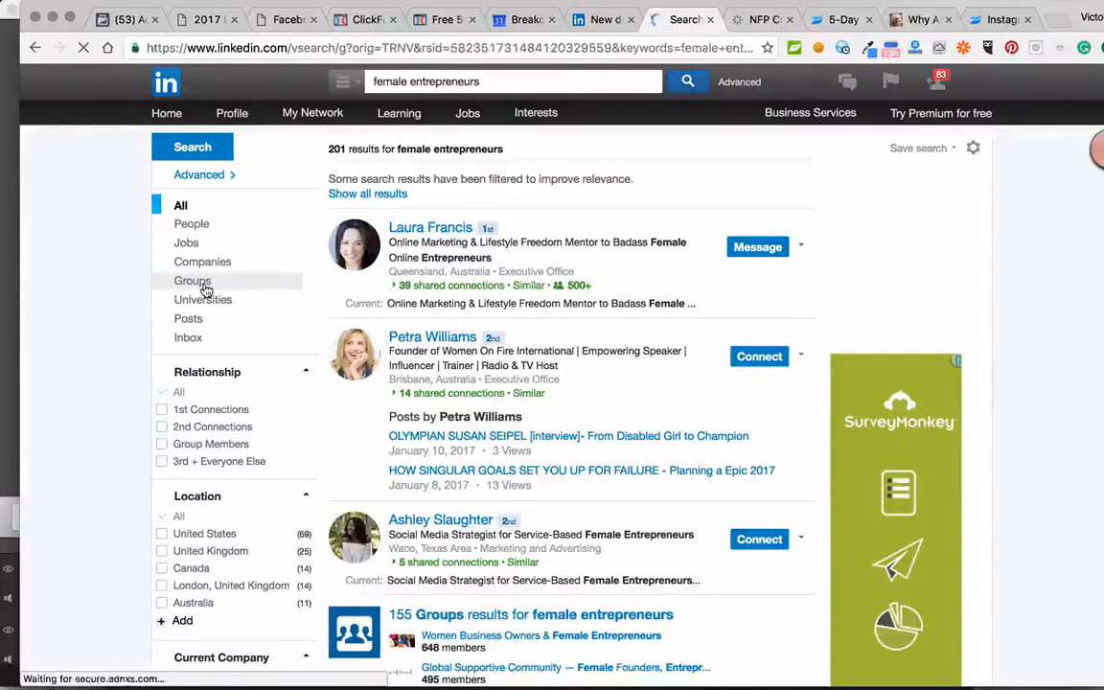
scroll(527, 450, down, 1)
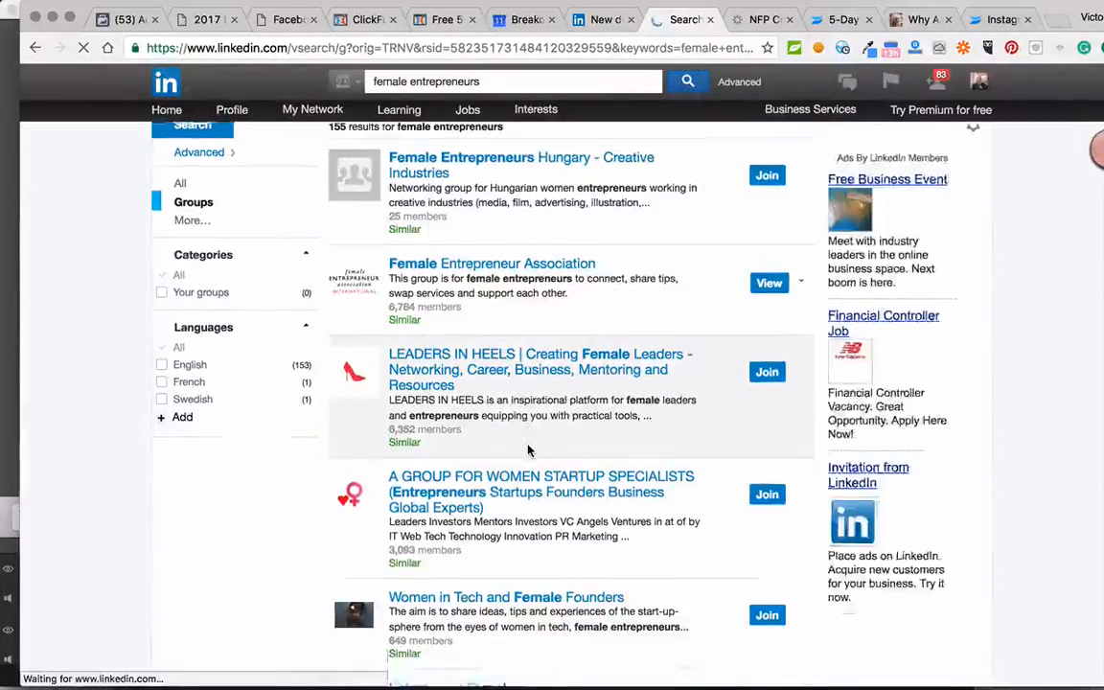
scroll(528, 451, down, 3)
scroll(528, 450, up, 3)
scroll(528, 451, down, 3)
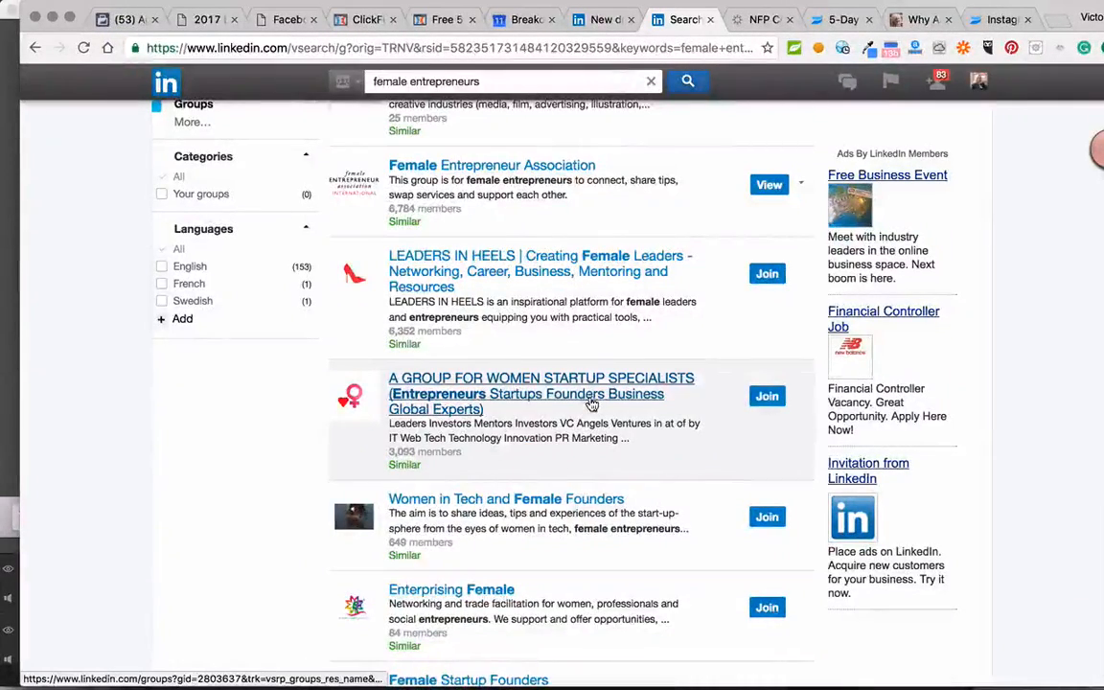
scroll(593, 405, up, 2)
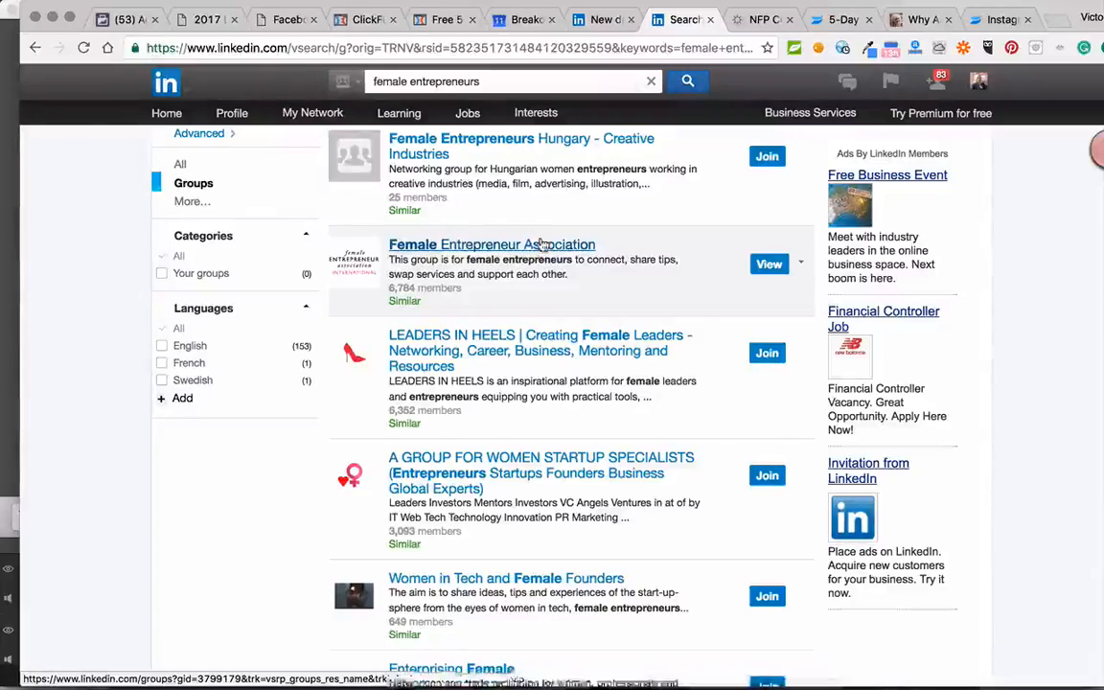
- Open the Female Entrepreneur Association group and review its admins, own connections and description
click(540, 246)
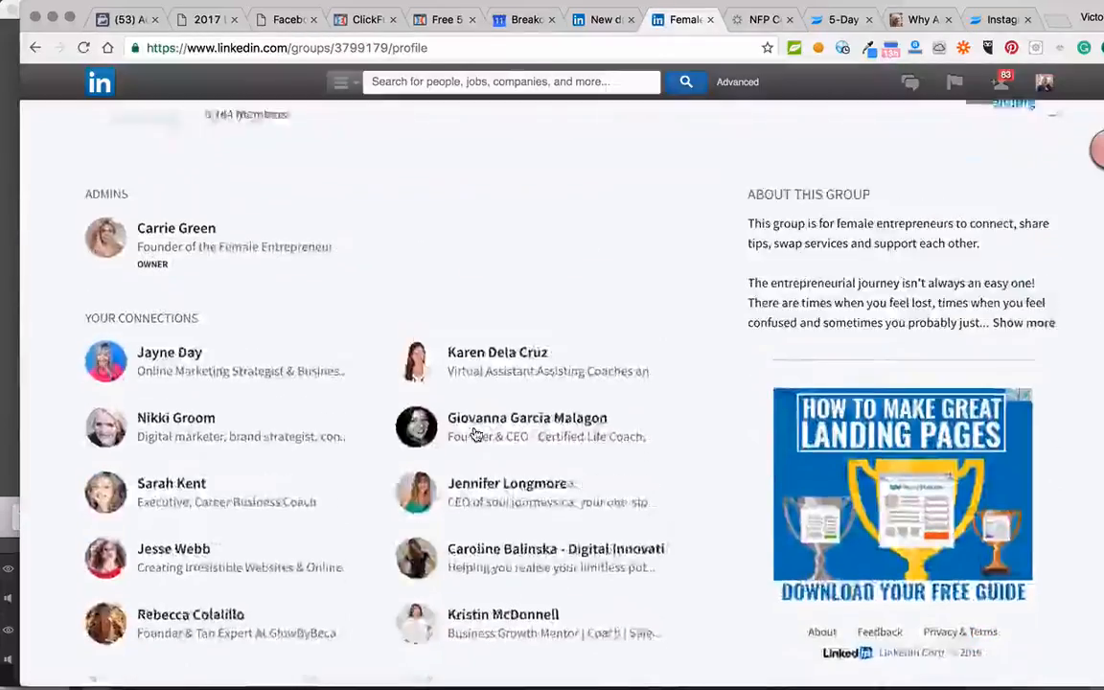
scroll(476, 436, down, 5)
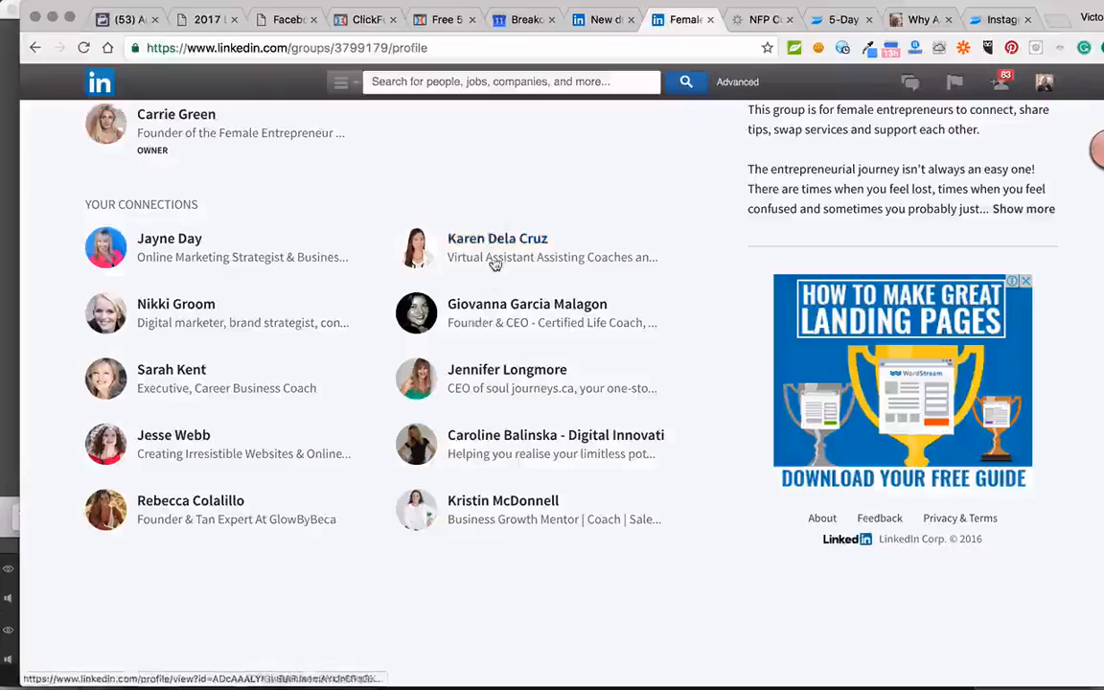
scroll(500, 267, up, 5)
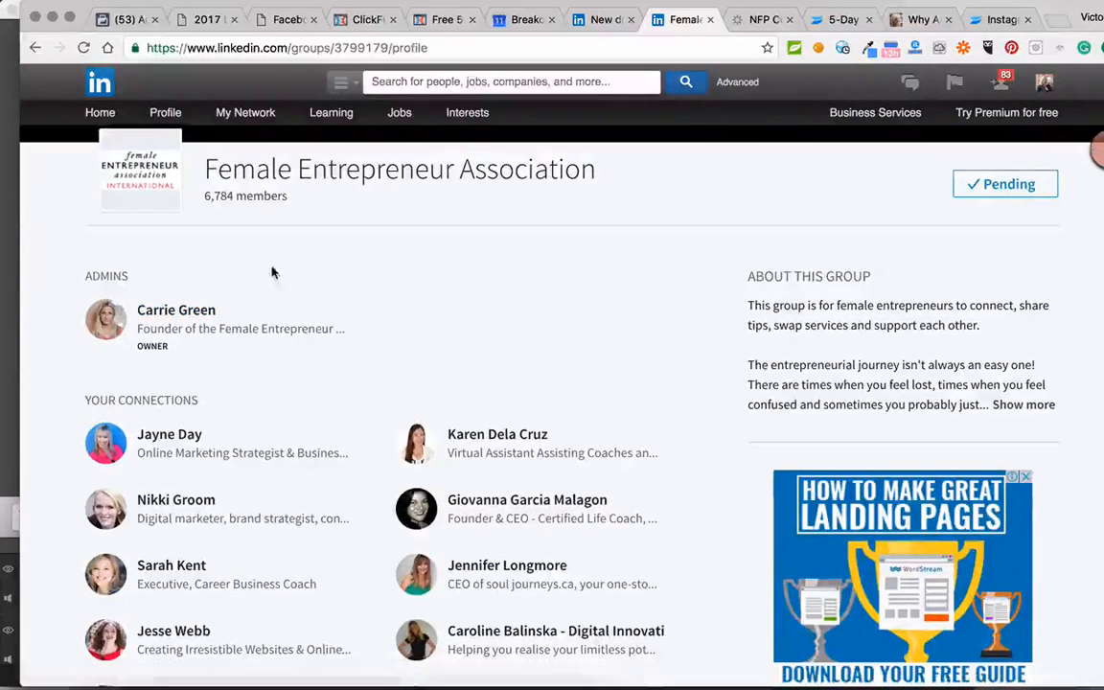
scroll(303, 260, up, 2)
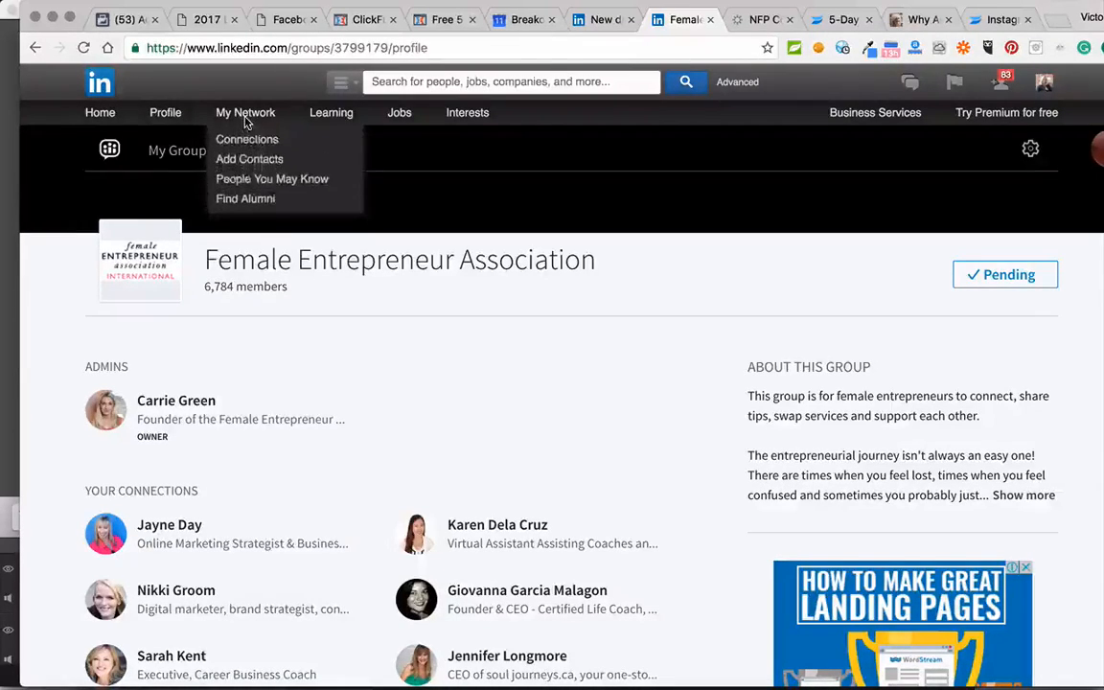
- Open the Advertise page of Business Services from the LinkedIn home page and sign in to manage ads
click(101, 116)
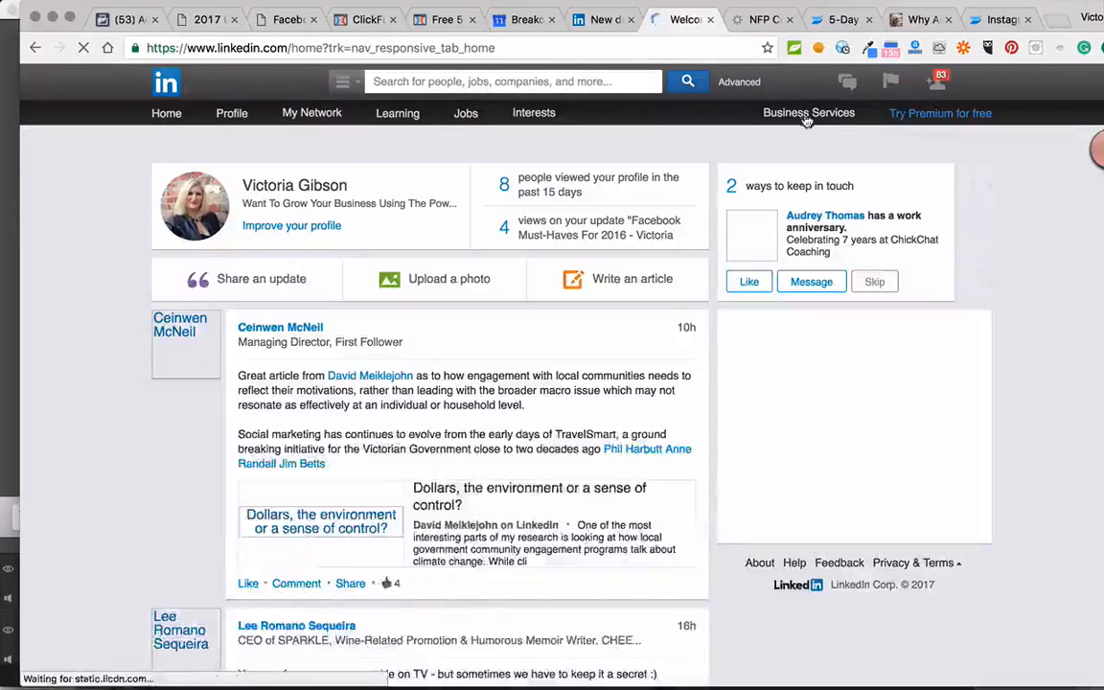
mouse_move(800, 116)
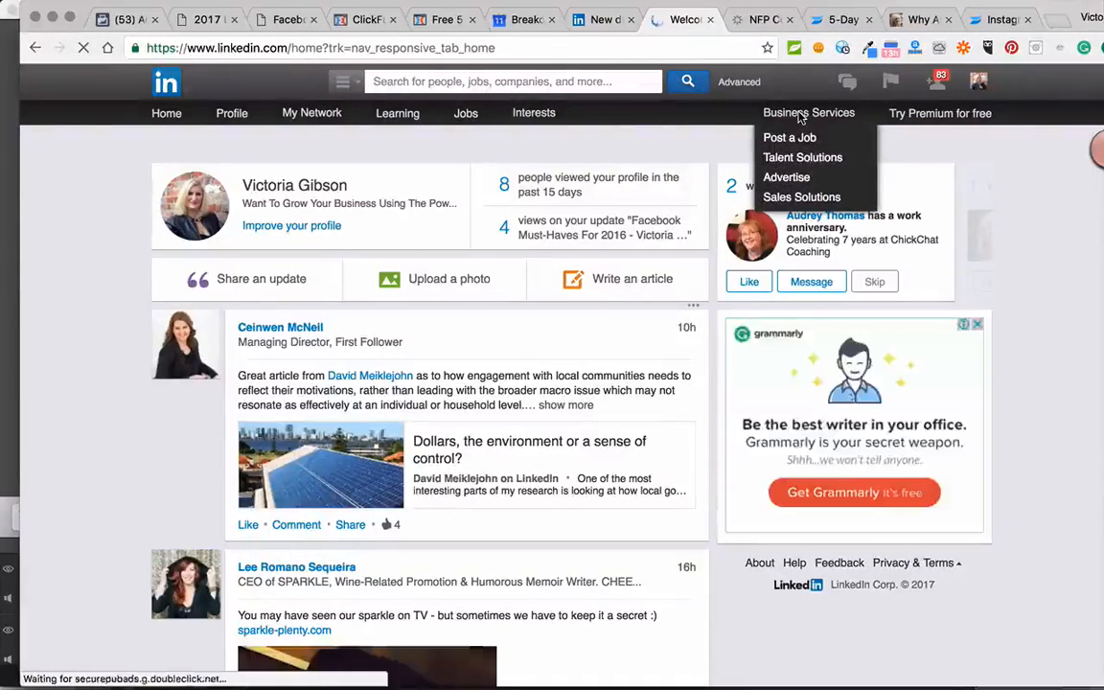
click(792, 176)
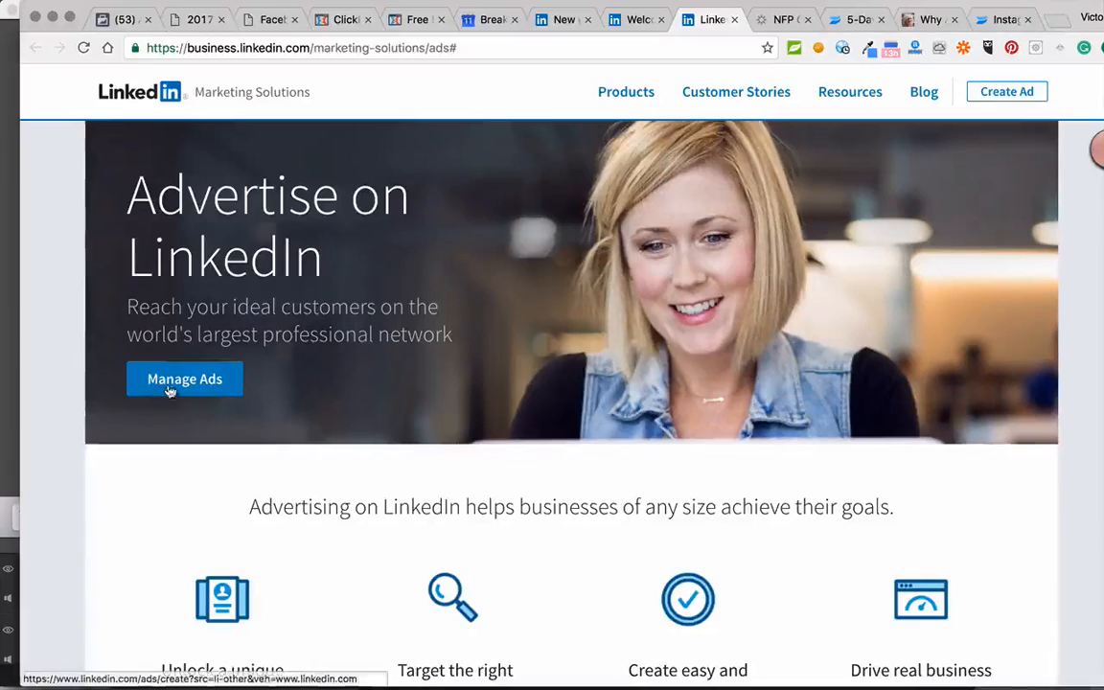
scroll(276, 388, down, 3)
scroll(276, 387, up, 3)
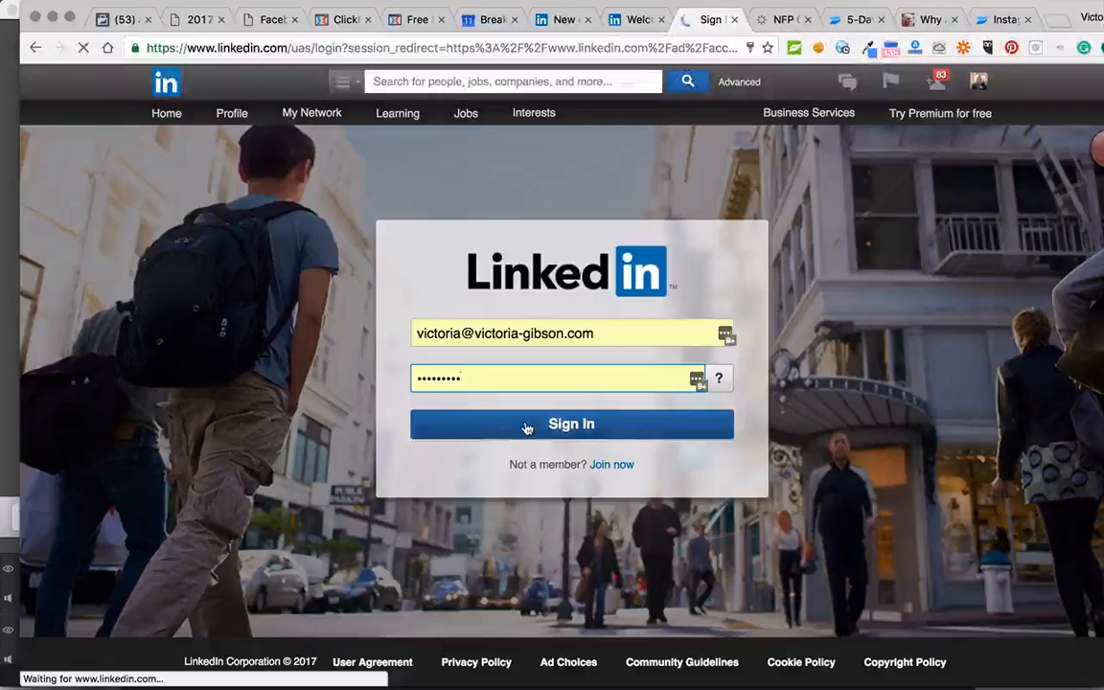
click(527, 427)
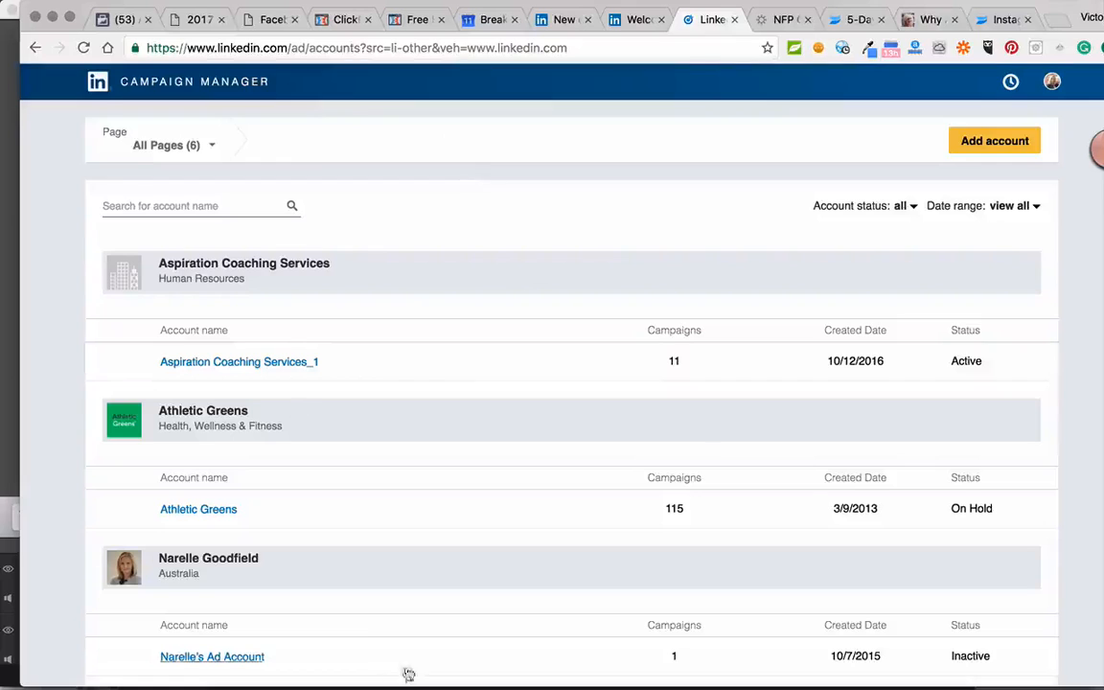
- Look through the advertising accounts listed in Campaign Manager, including their campaigns, creation dates and statuses
scroll(441, 576, down, 5)
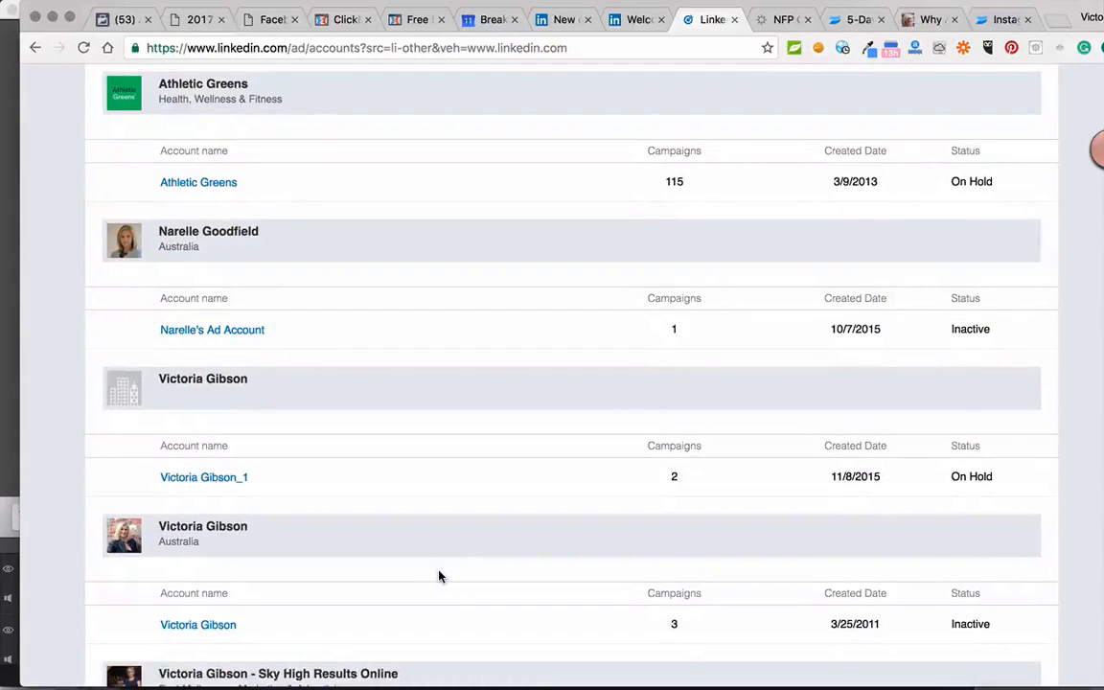
scroll(439, 576, down, 2)
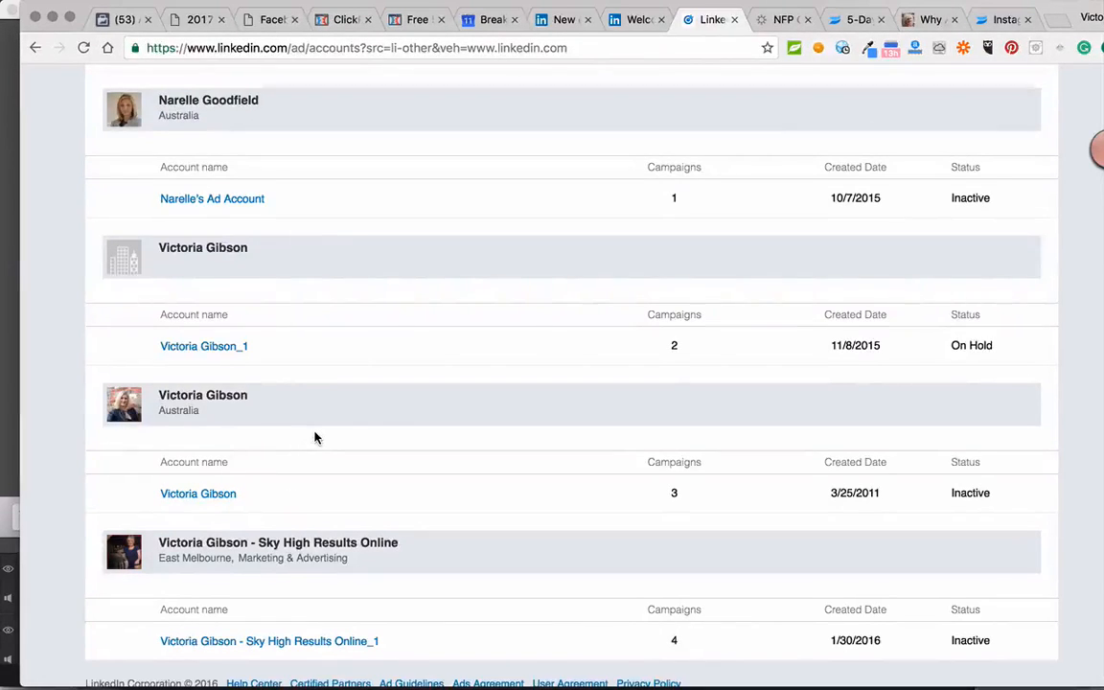
scroll(317, 438, down, 1)
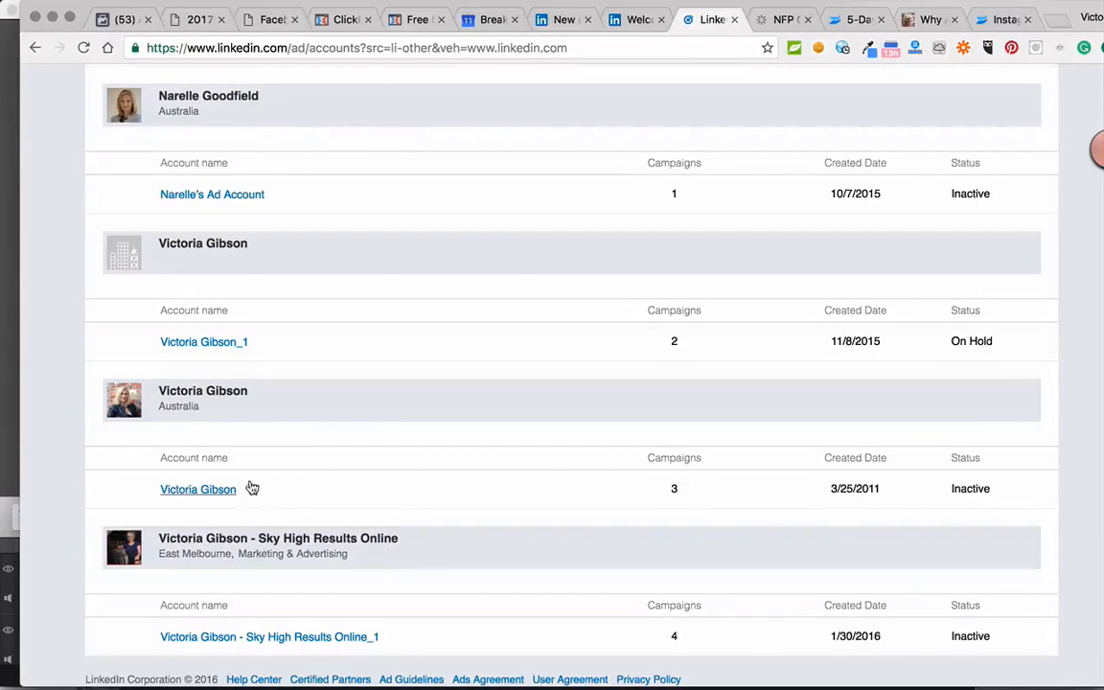
scroll(278, 513, down, 1)
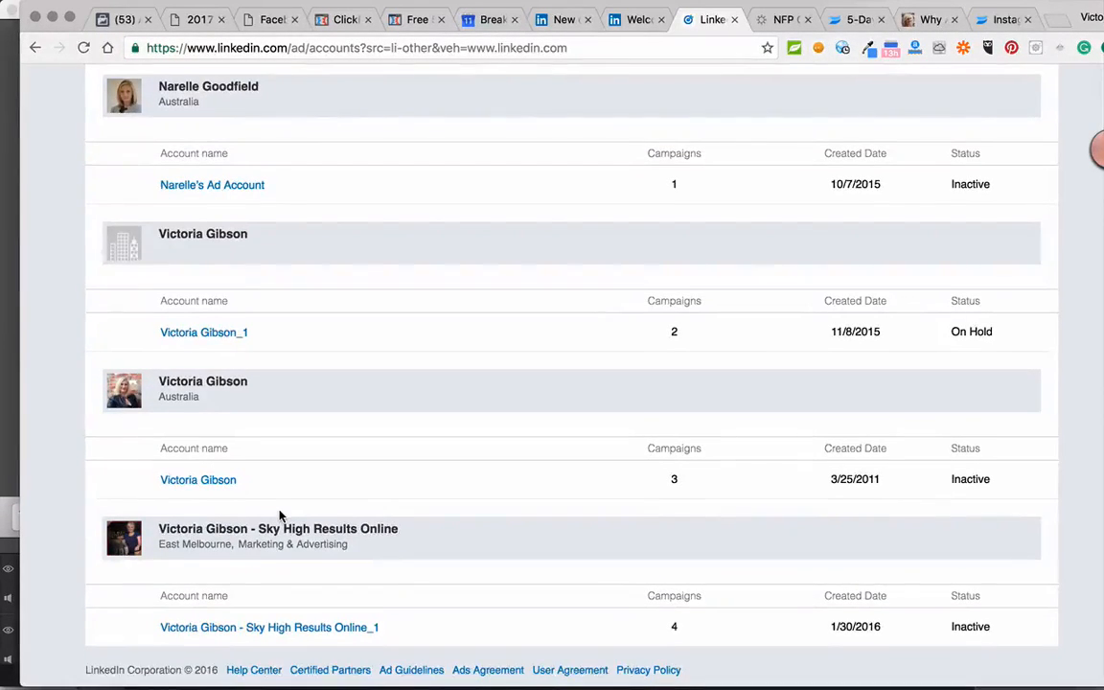
scroll(281, 517, up, 1)
scroll(281, 517, up, 5)
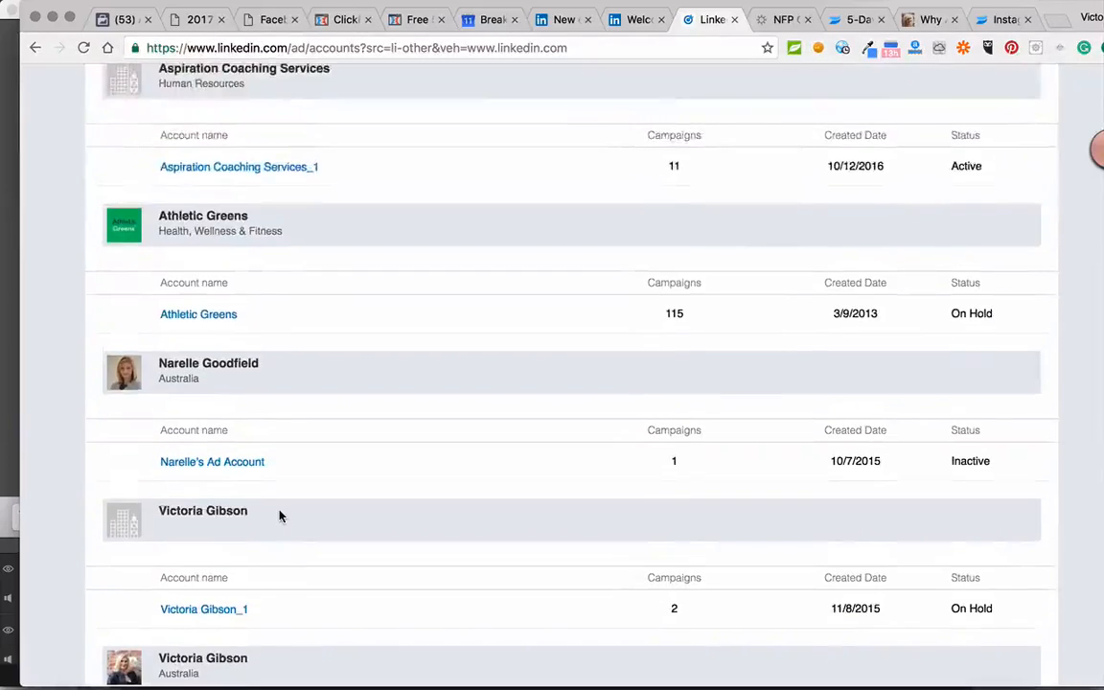
scroll(279, 517, down, 4)
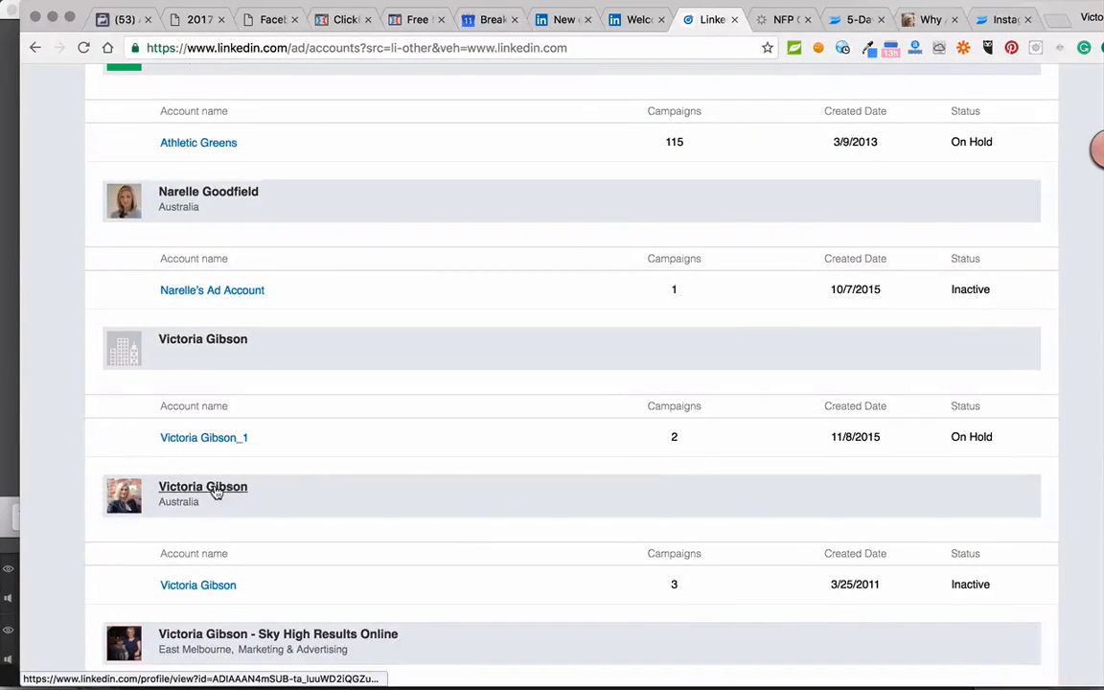
scroll(296, 460, up, 5)
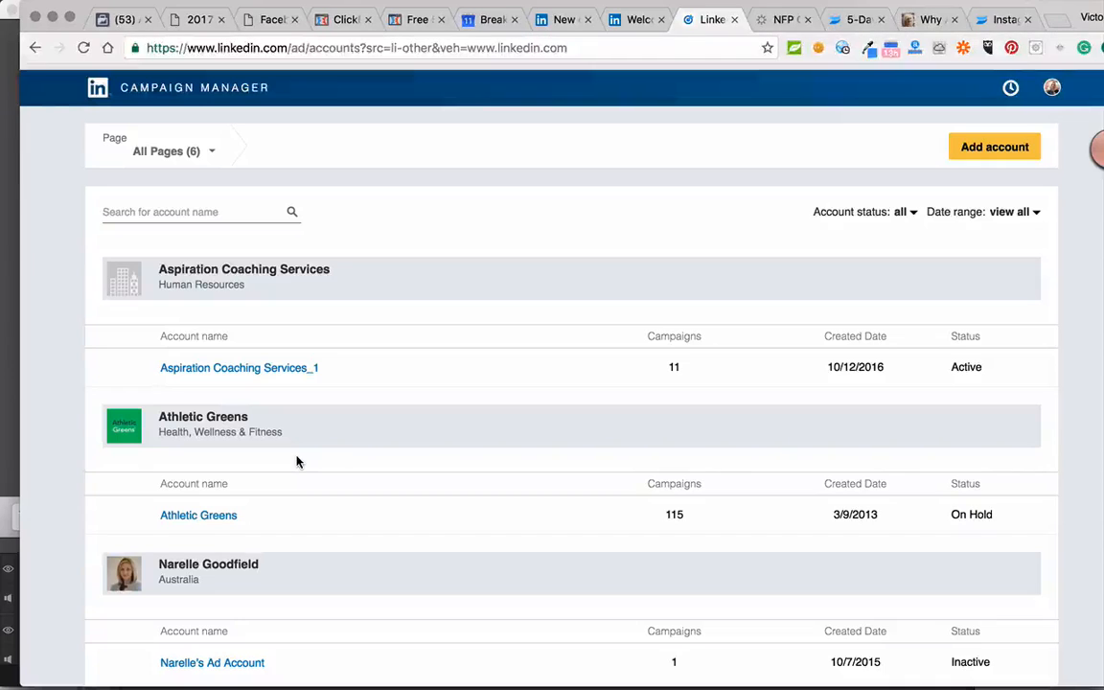
scroll(296, 461, down, 5)
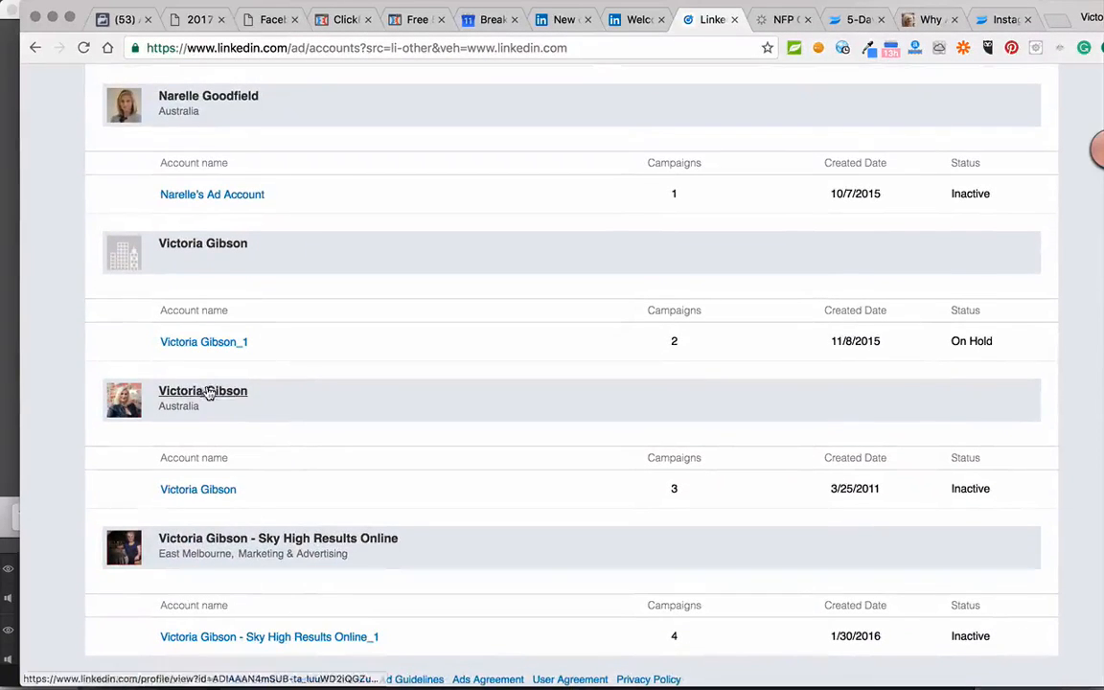
- Open the personal advertising account created on 3/25/2011 and start a new campaign in it
click(198, 490)
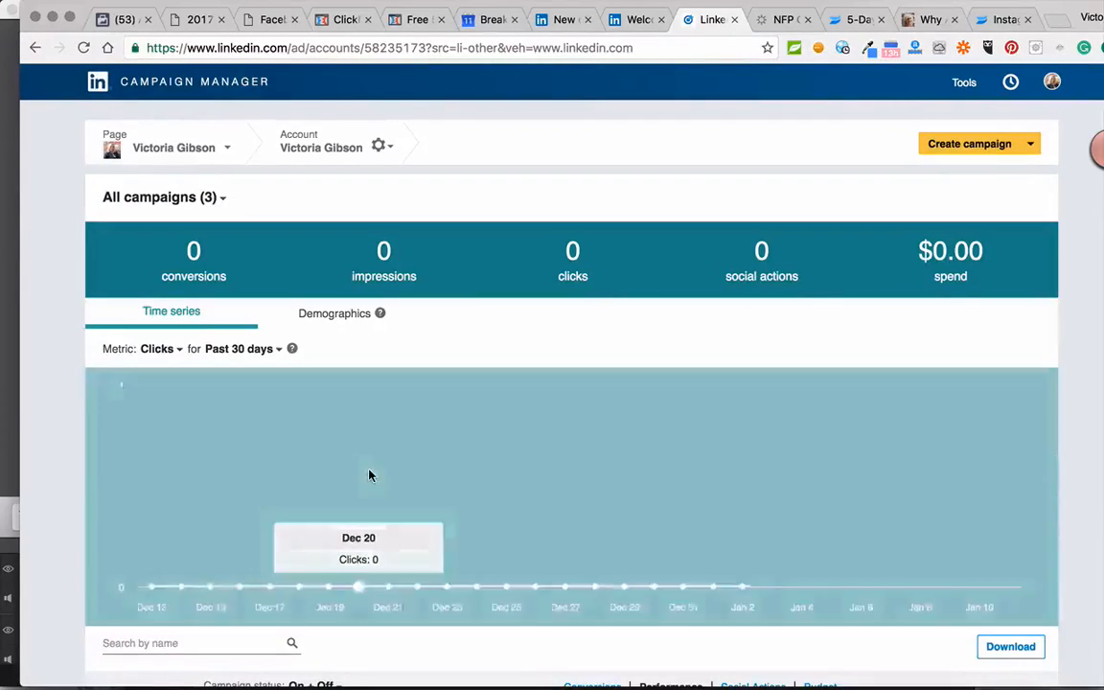
scroll(370, 476, down, 5)
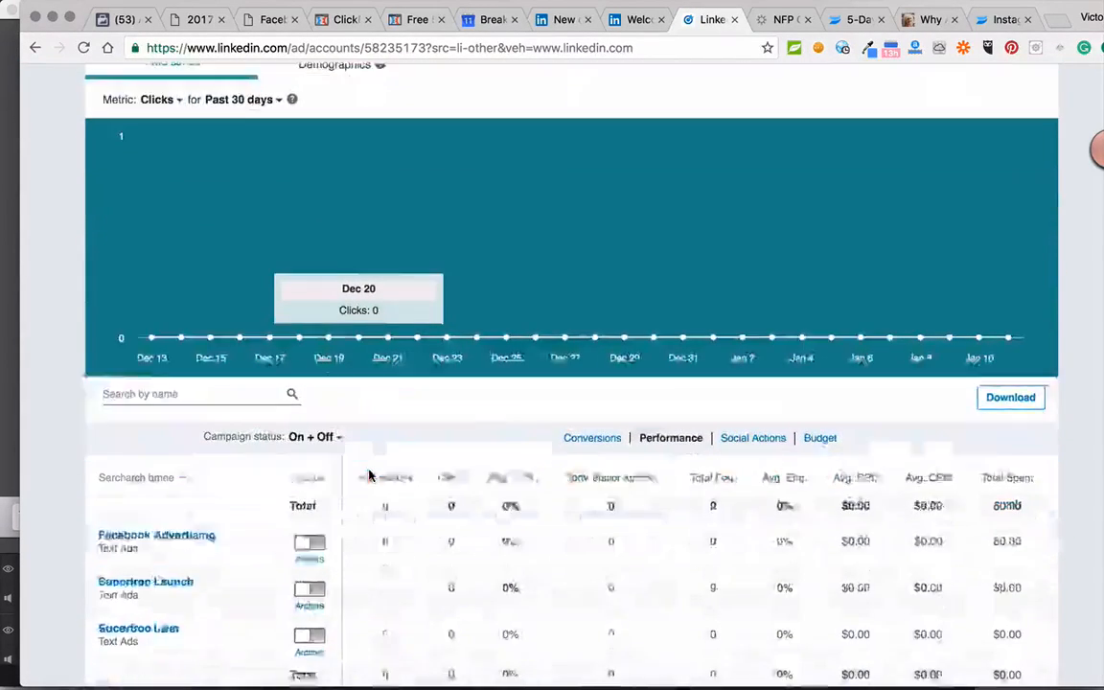
scroll(370, 475, up, 5)
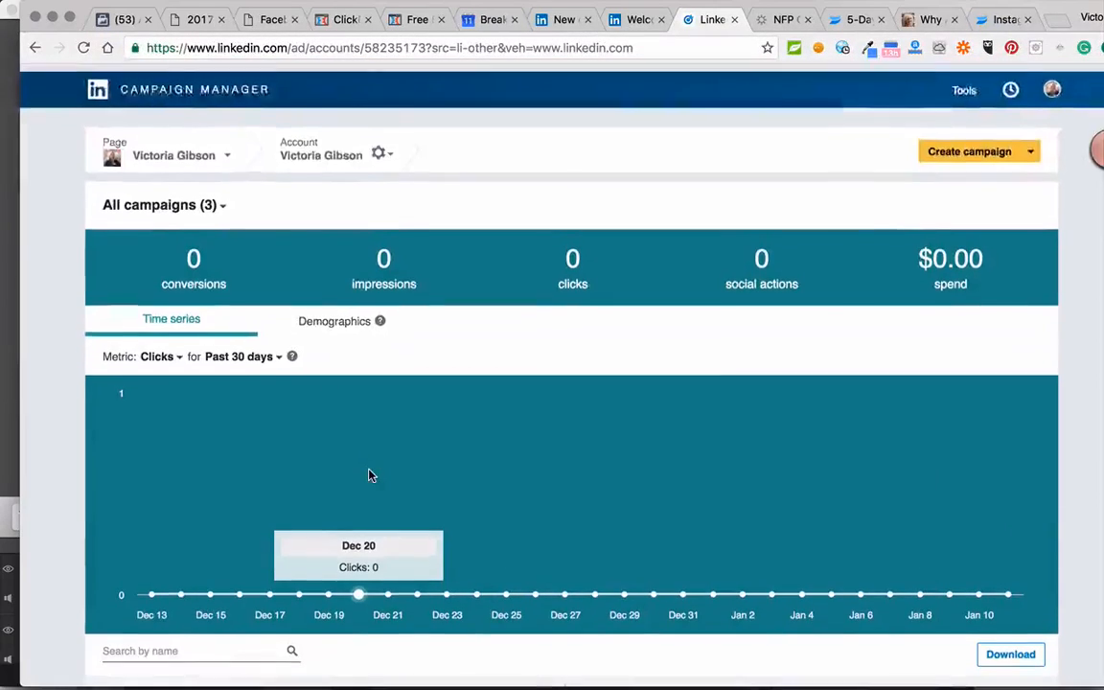
click(983, 153)
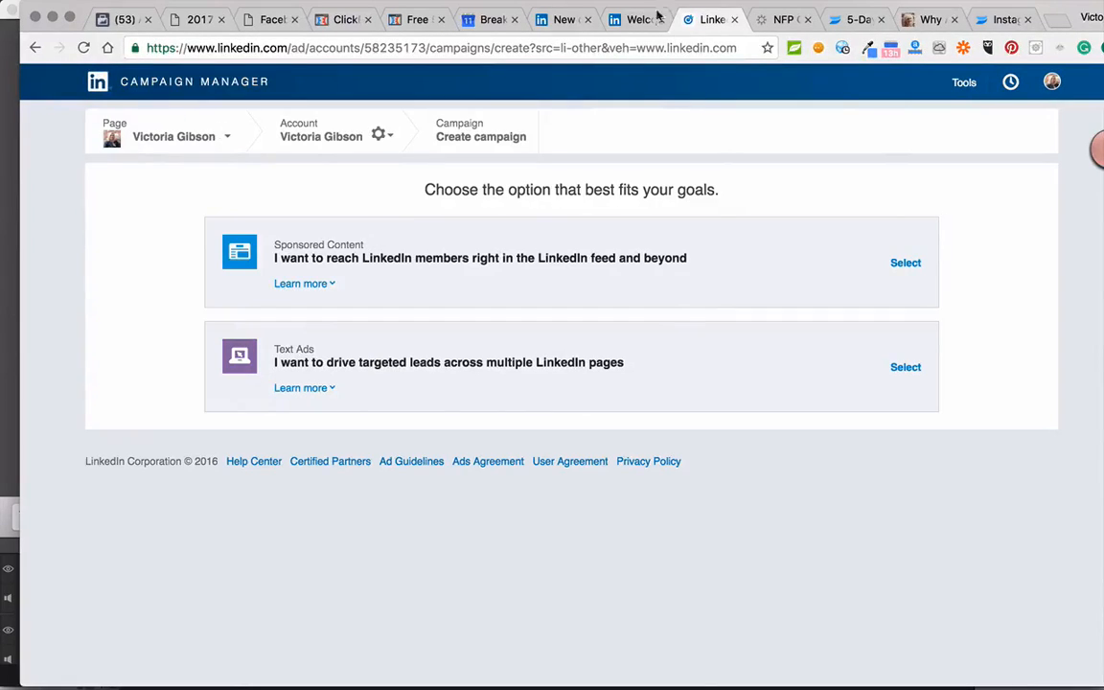
- Return to the LinkedIn home page and look through the news feed where sponsored content would appear
click(658, 14)
click(169, 114)
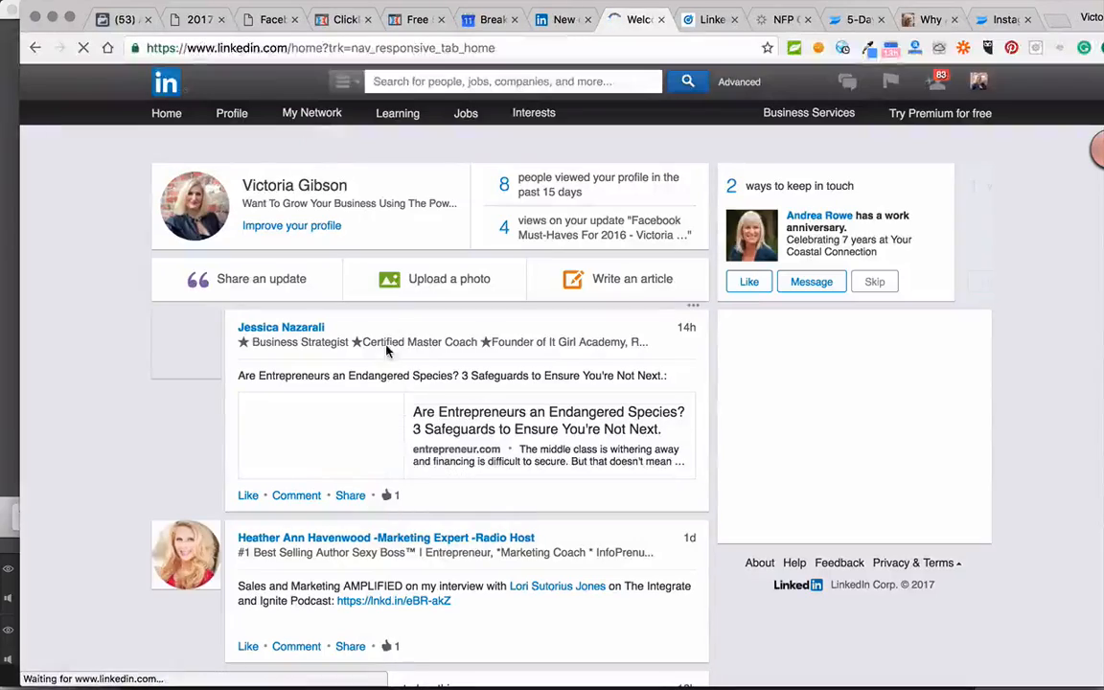
scroll(436, 518, down, 5)
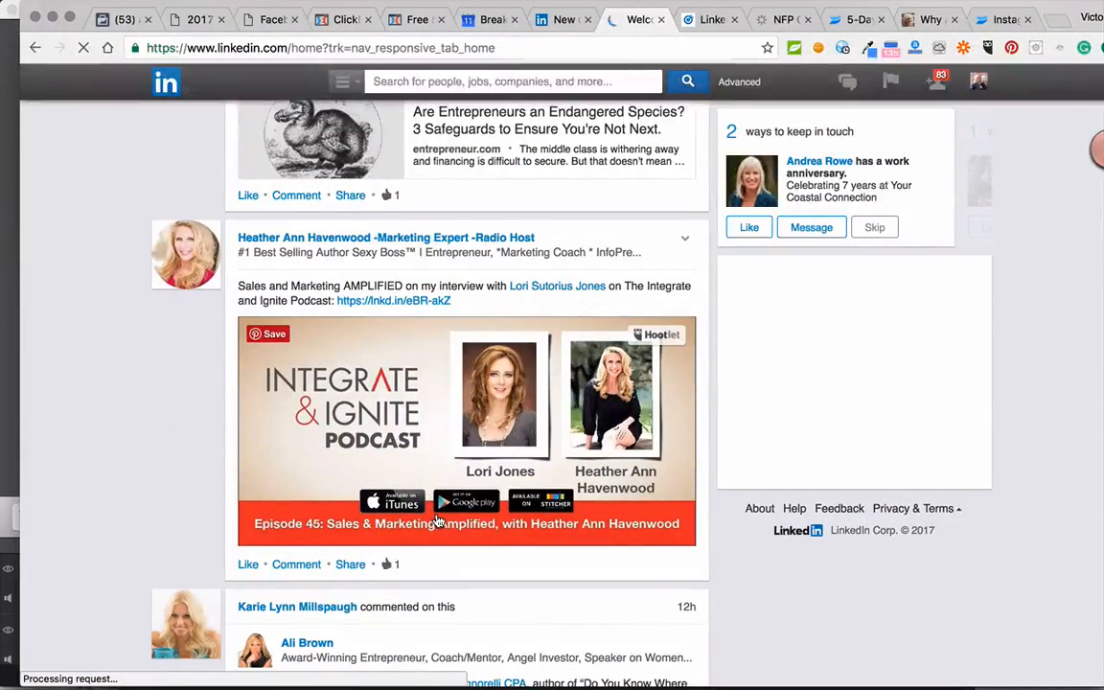
scroll(436, 518, down, 4)
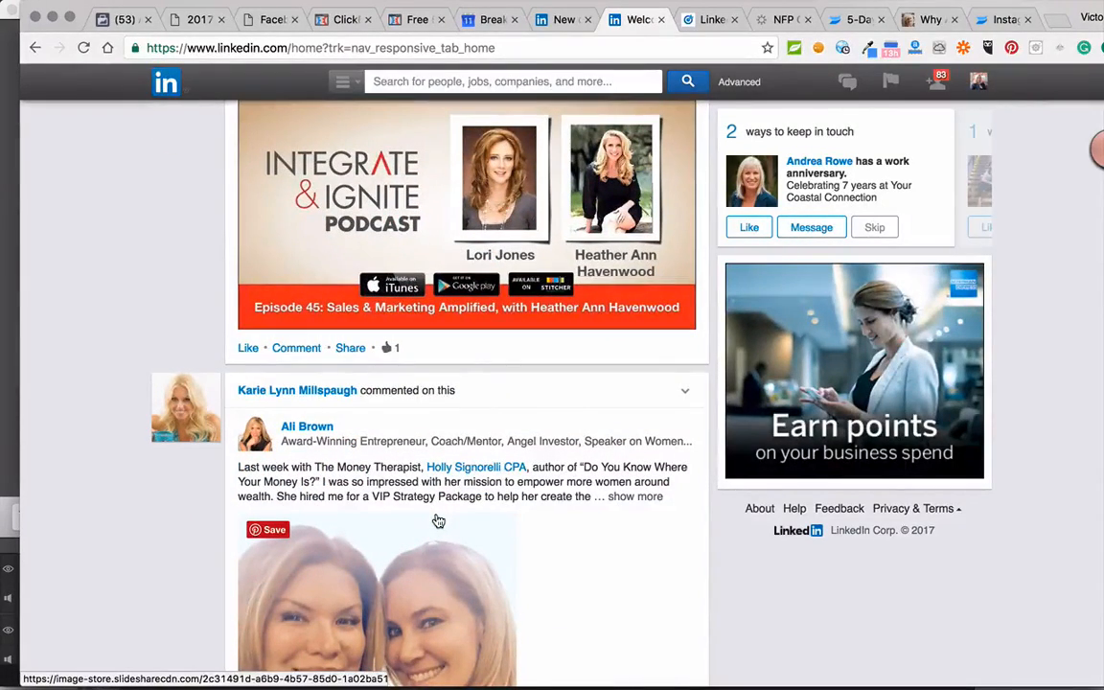
scroll(438, 520, down, 7)
scroll(438, 520, down, 5)
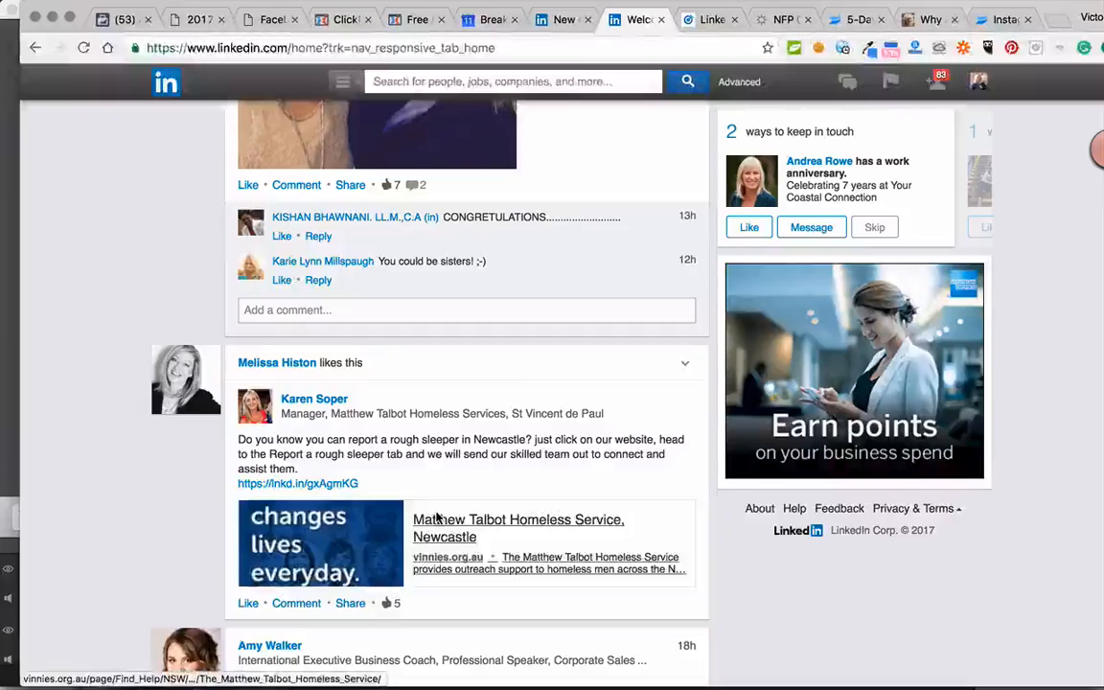
scroll(436, 518, down, 7)
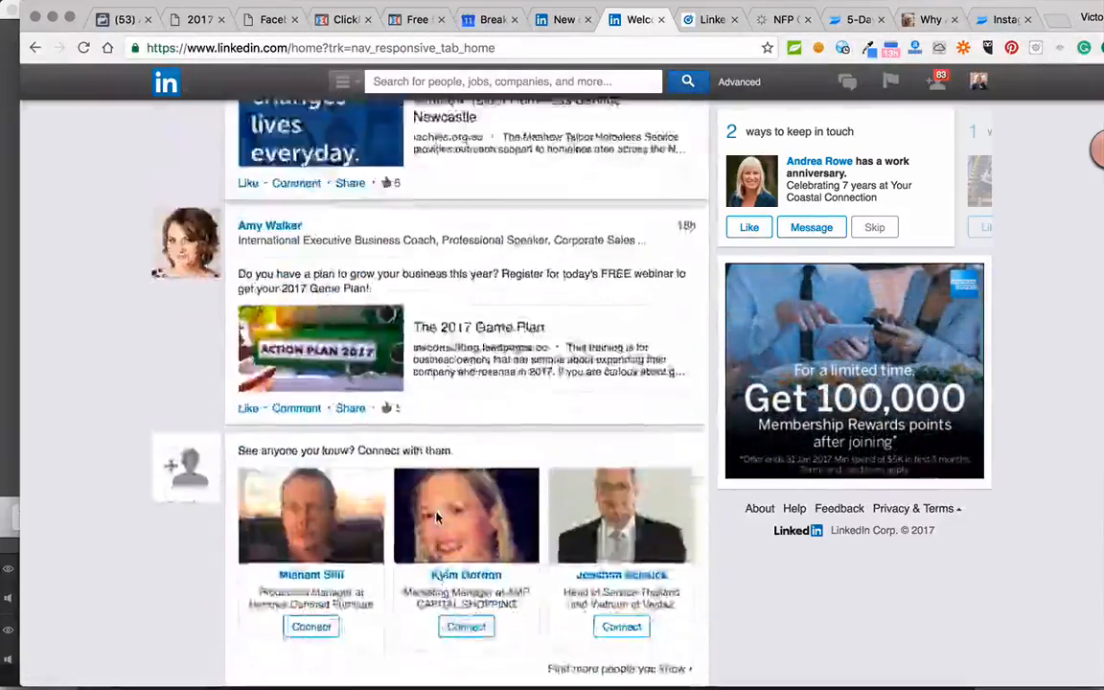
scroll(436, 518, up, 15)
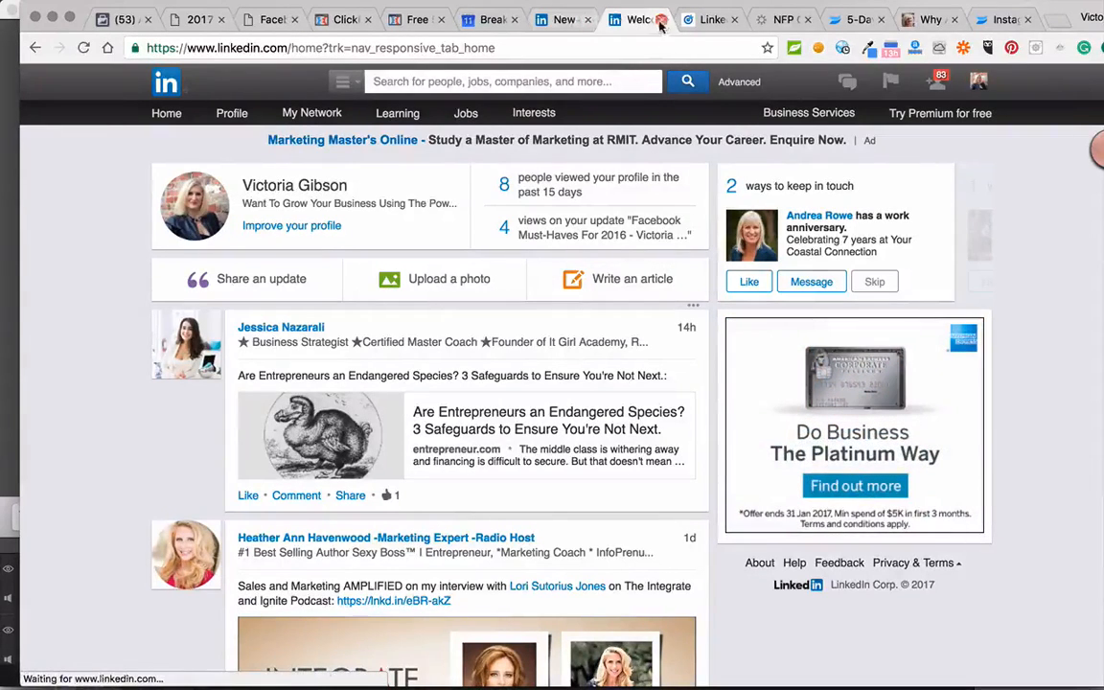
- Choose Sponsored Content for the new campaign and set the company to be identified by Company or Showcase Page URL
click(697, 28)
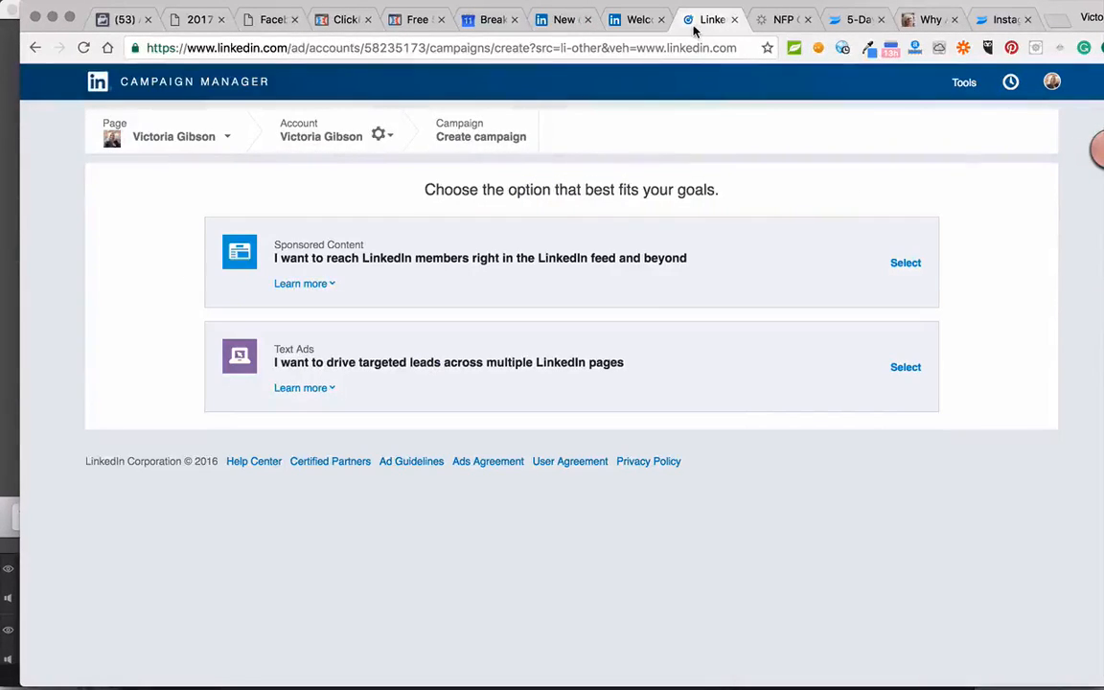
click(905, 267)
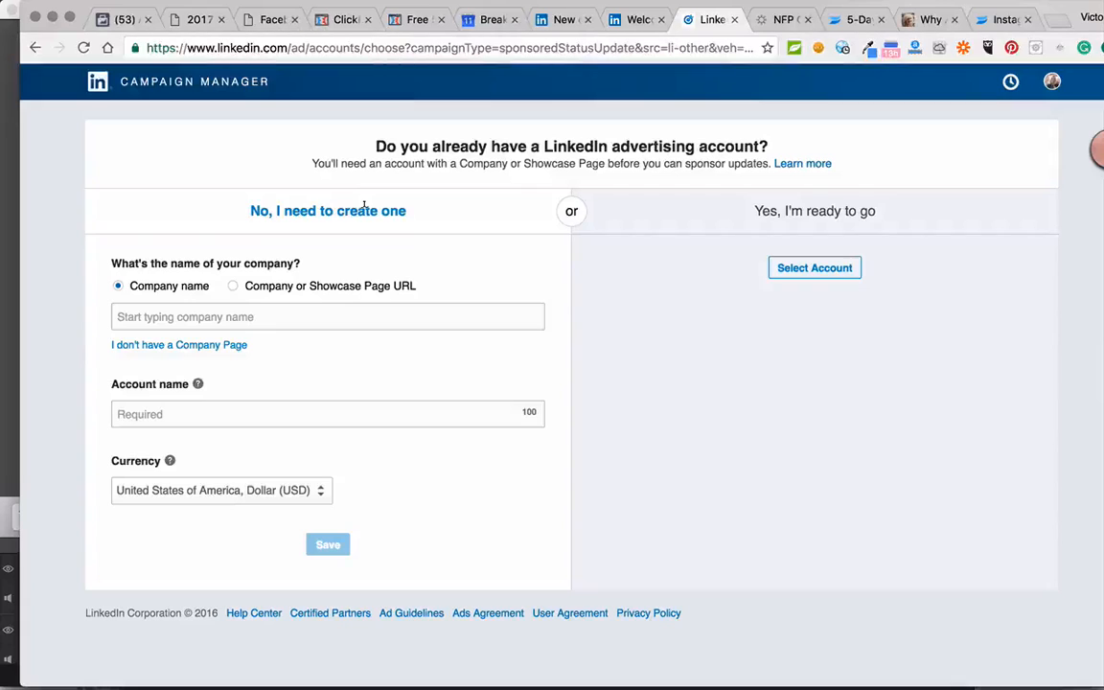
click(234, 287)
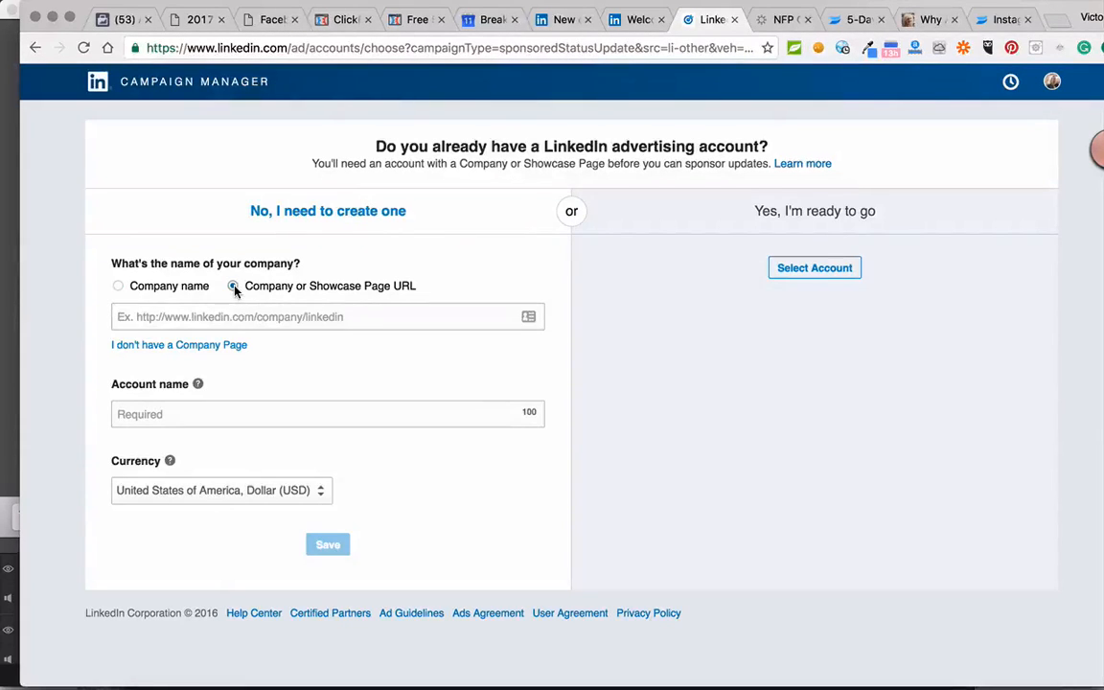
click(232, 316)
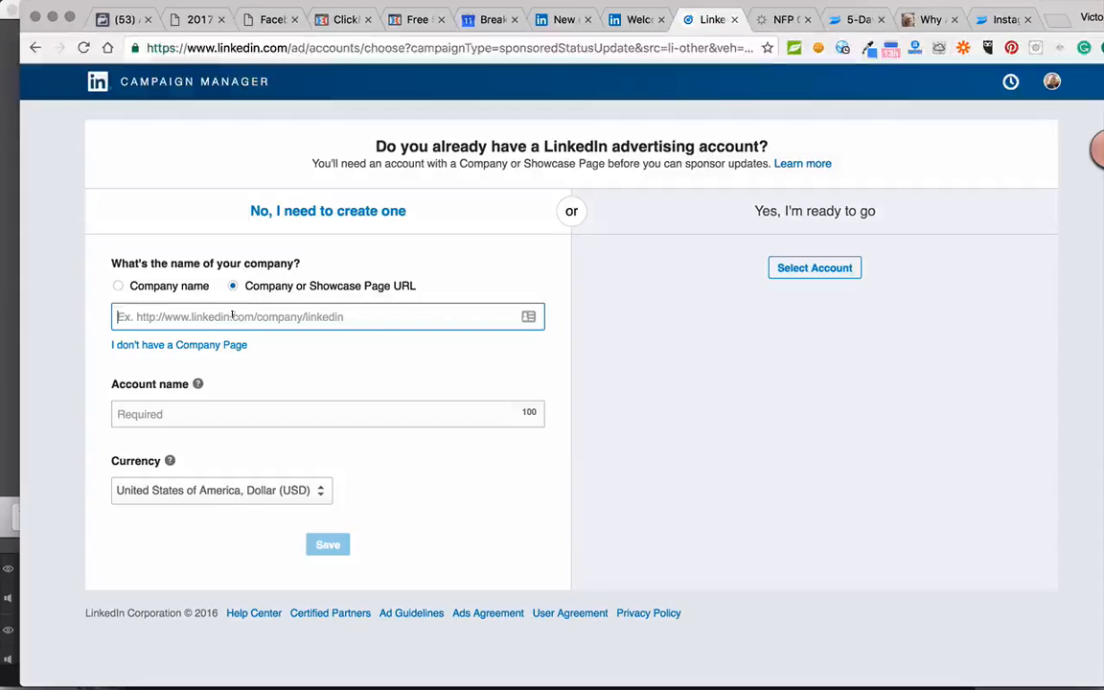
- Try to use the existing Sky High Results Online advertising account for the sponsored content campaign, and go back to the account choice
click(813, 269)
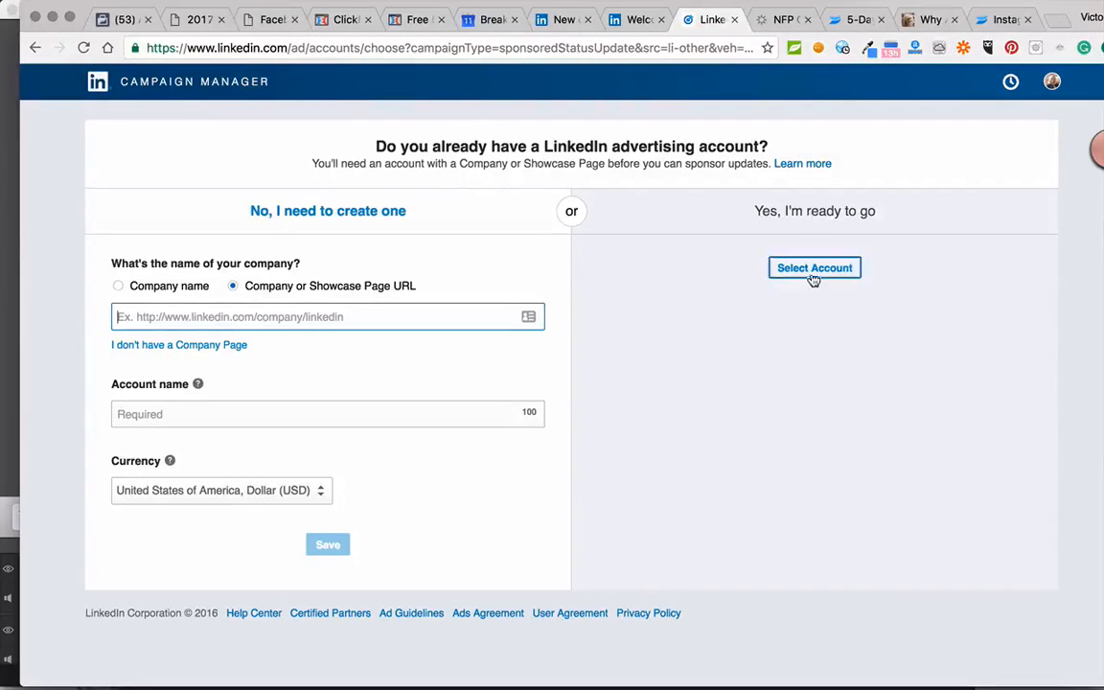
click(805, 295)
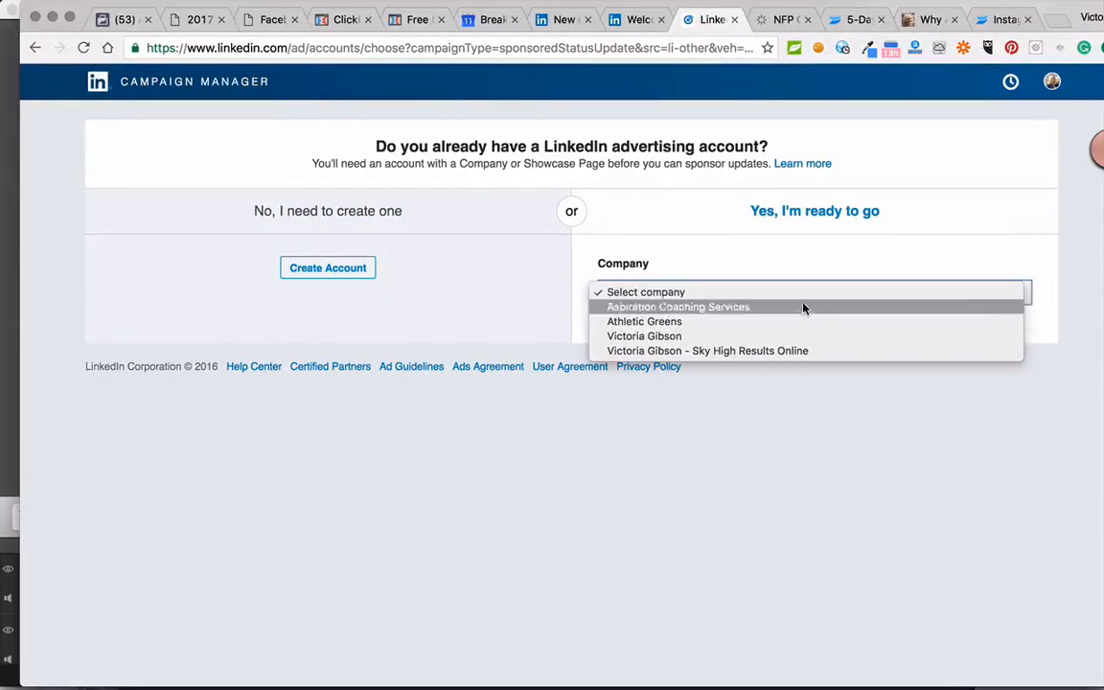
click(798, 350)
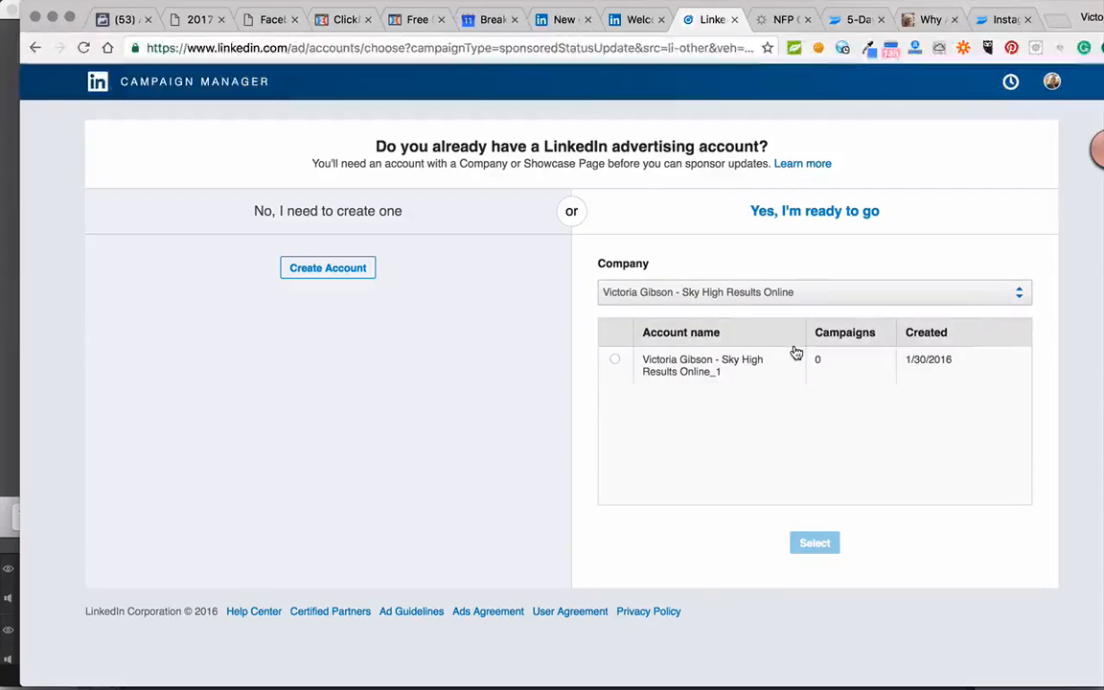
click(616, 362)
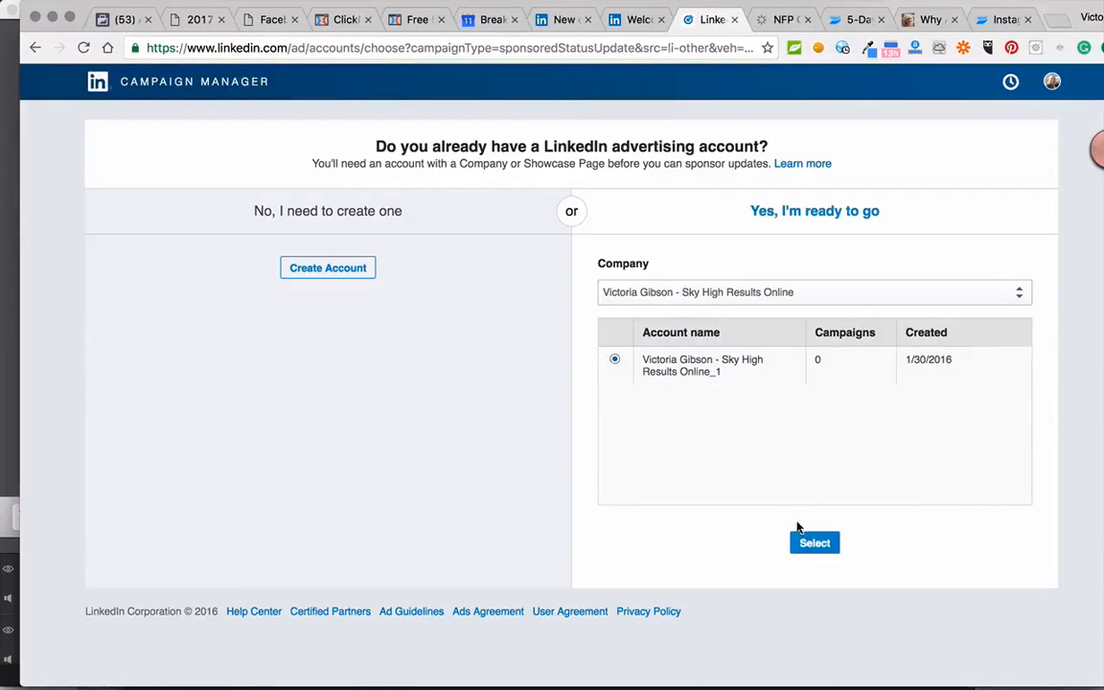
click(814, 542)
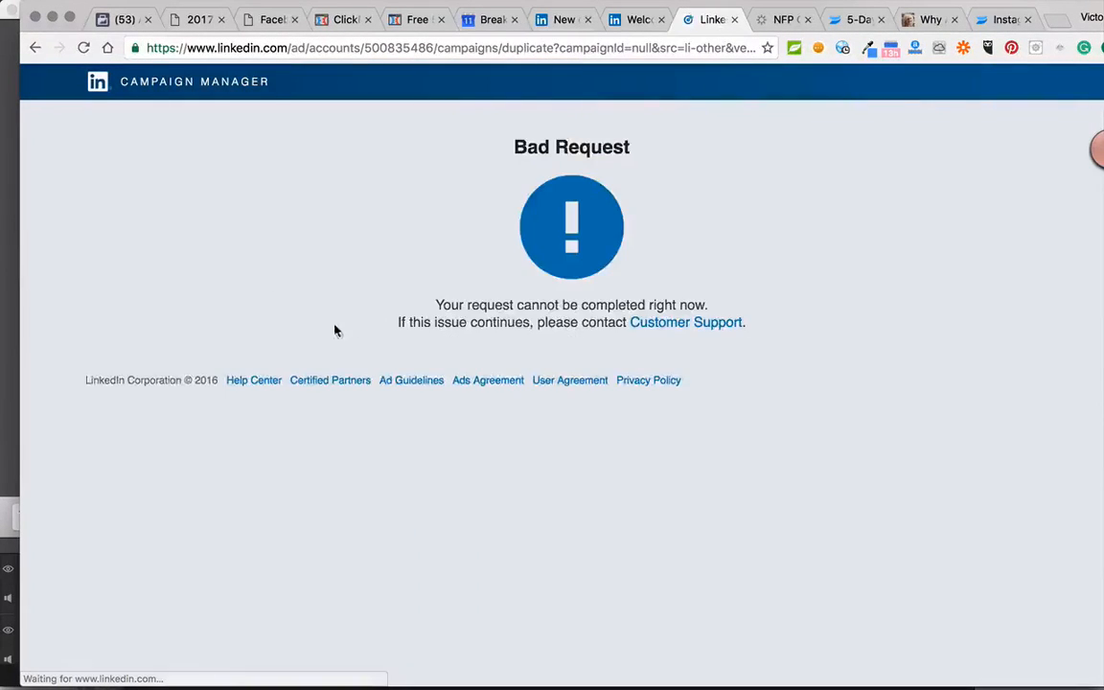
click(38, 47)
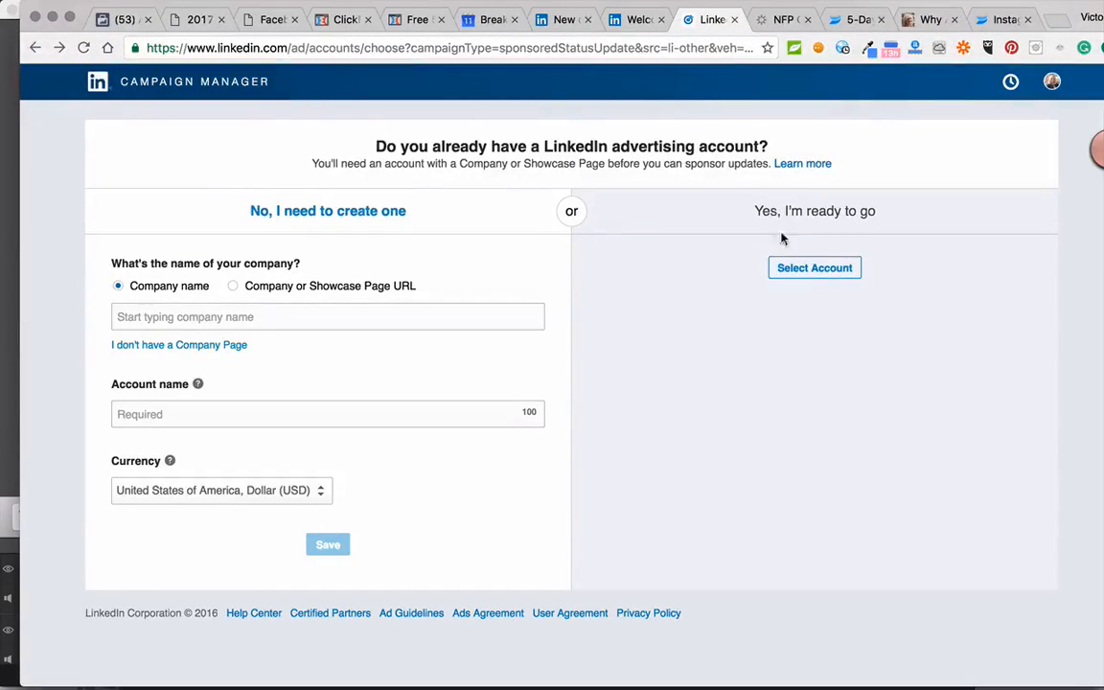
- Try to use the existing Aspiration Coaching Services_1 advertising account for the sponsored content campaign, and go back to the account choice
click(789, 268)
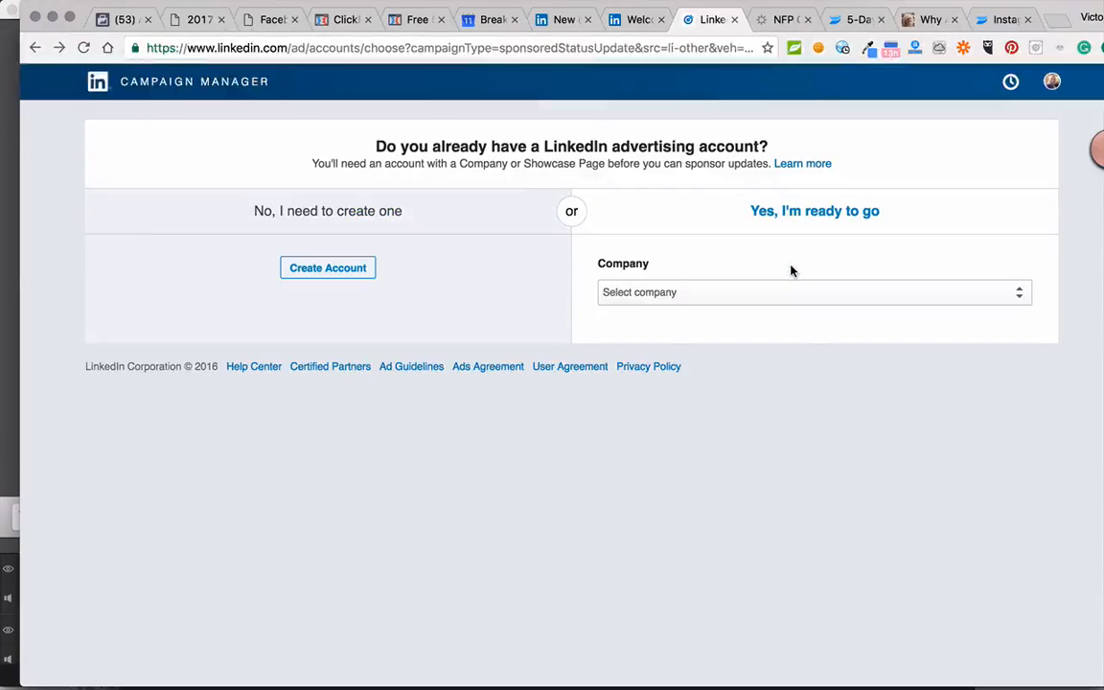
click(769, 299)
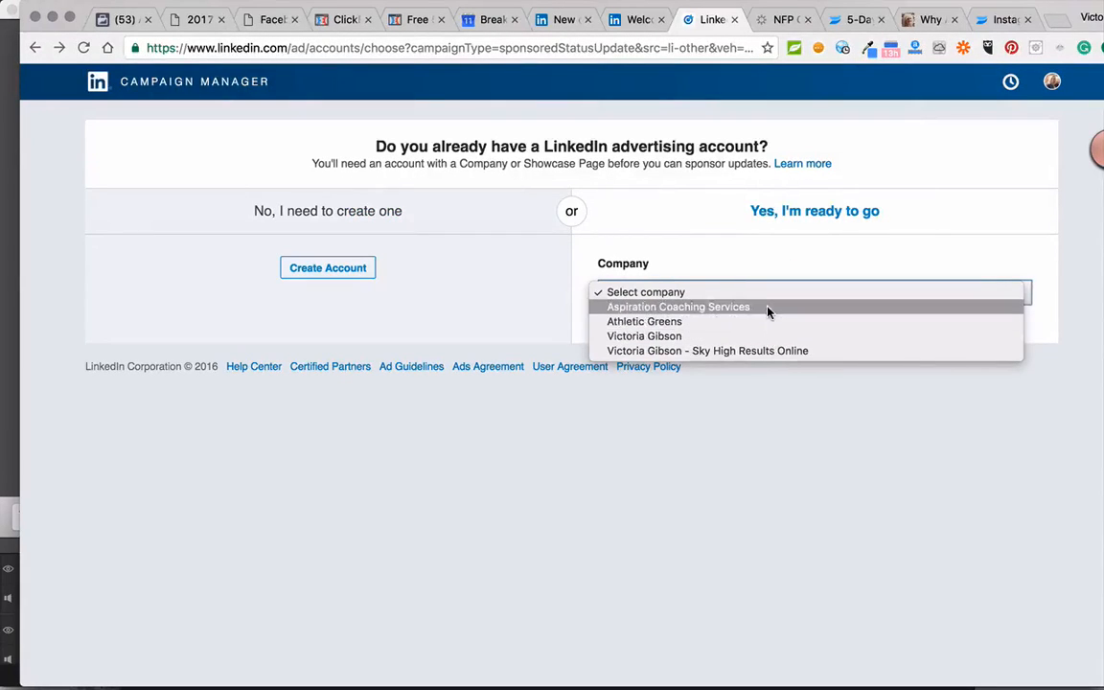
click(768, 307)
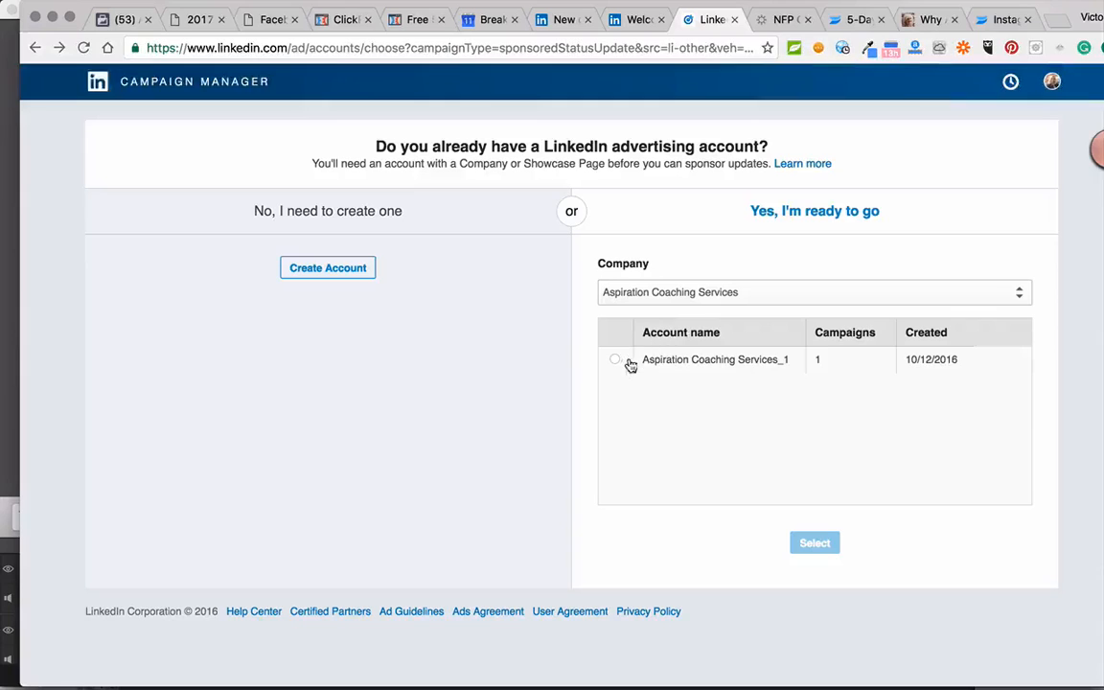
click(615, 364)
click(813, 543)
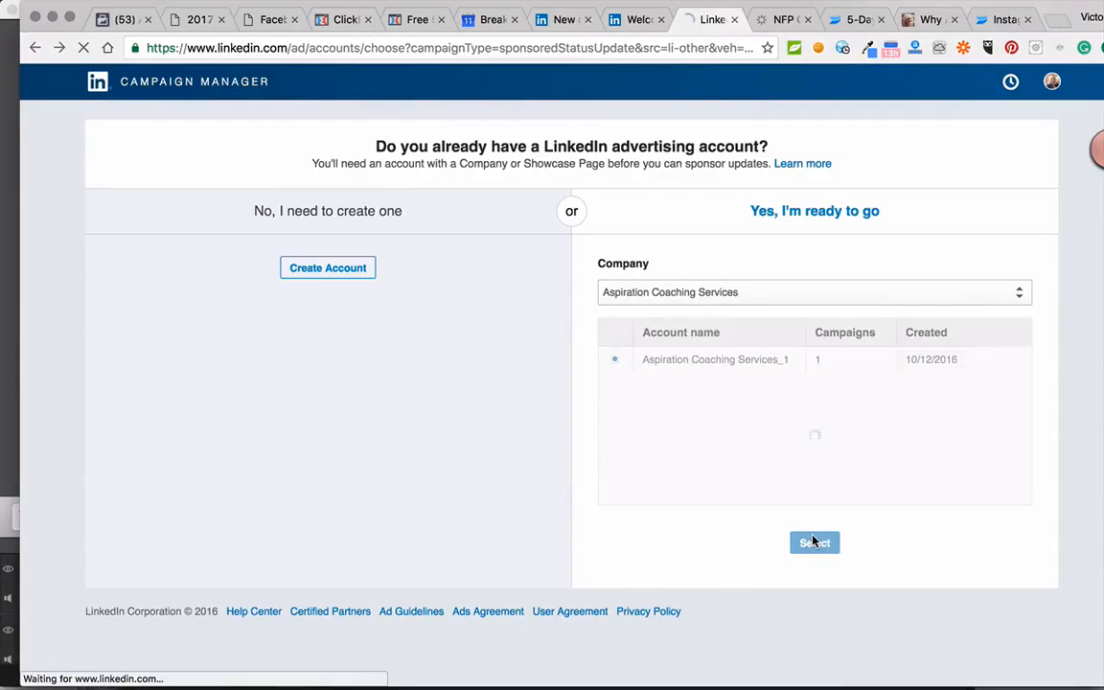
click(42, 49)
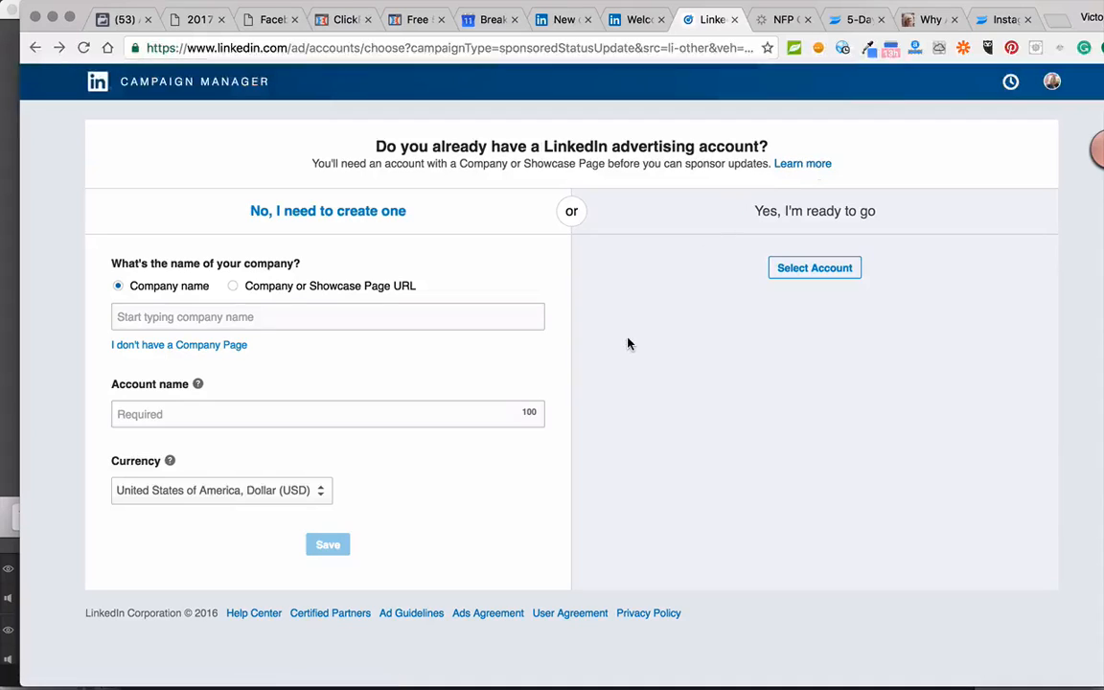
- Return to the campaign type choice and choose Text Ads for the new campaign
scroll(630, 339, down, 1)
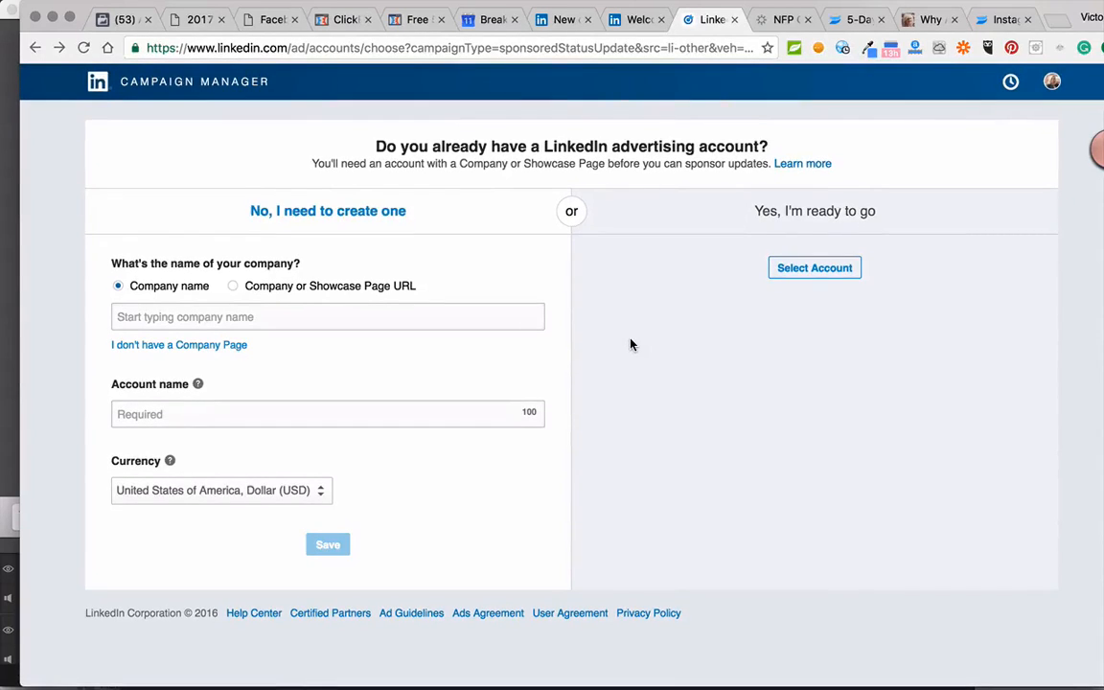
scroll(631, 339, up, 1)
click(37, 49)
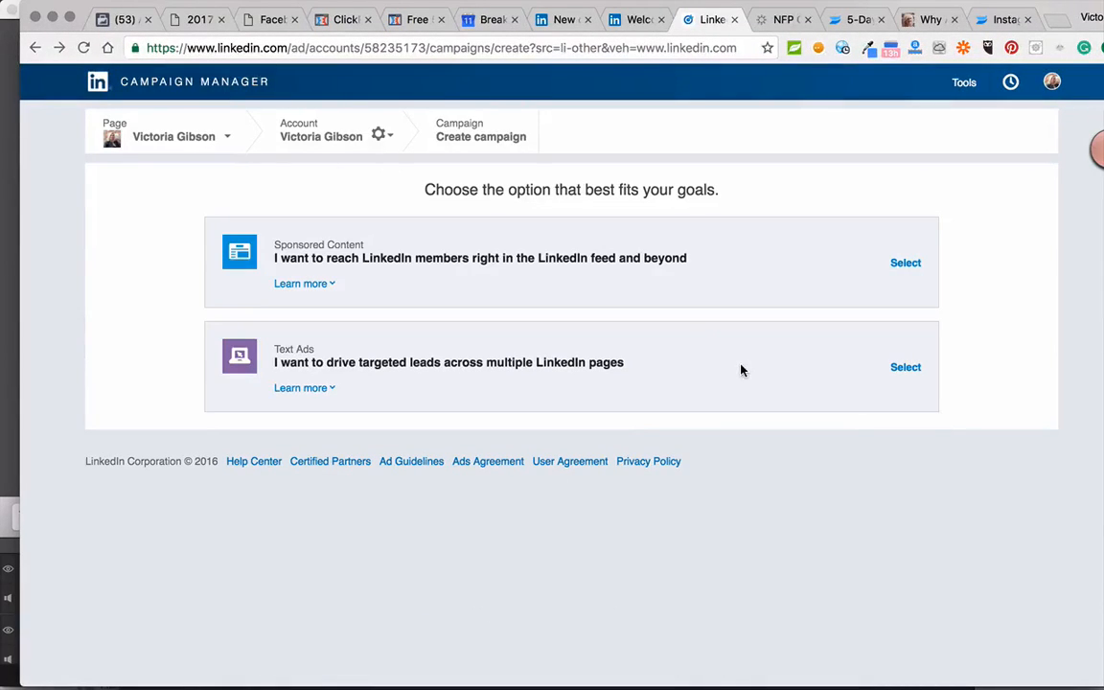
click(905, 370)
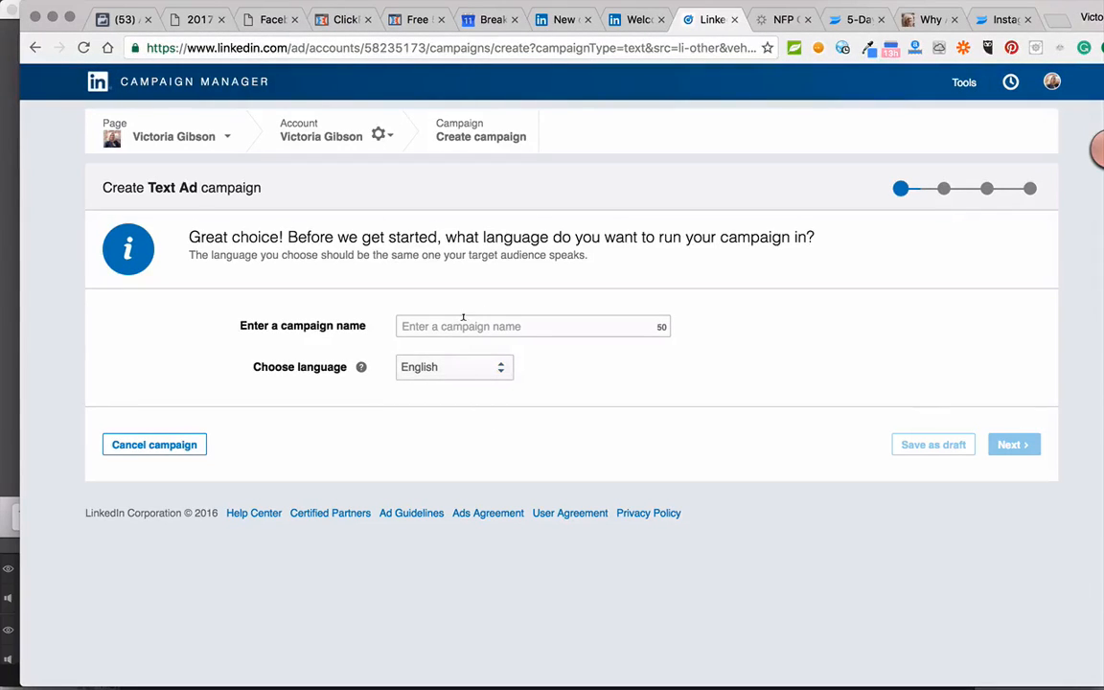
- Look at the text ad above the LinkedIn home feed, open it, and return to the text ad campaign setup
click(636, 20)
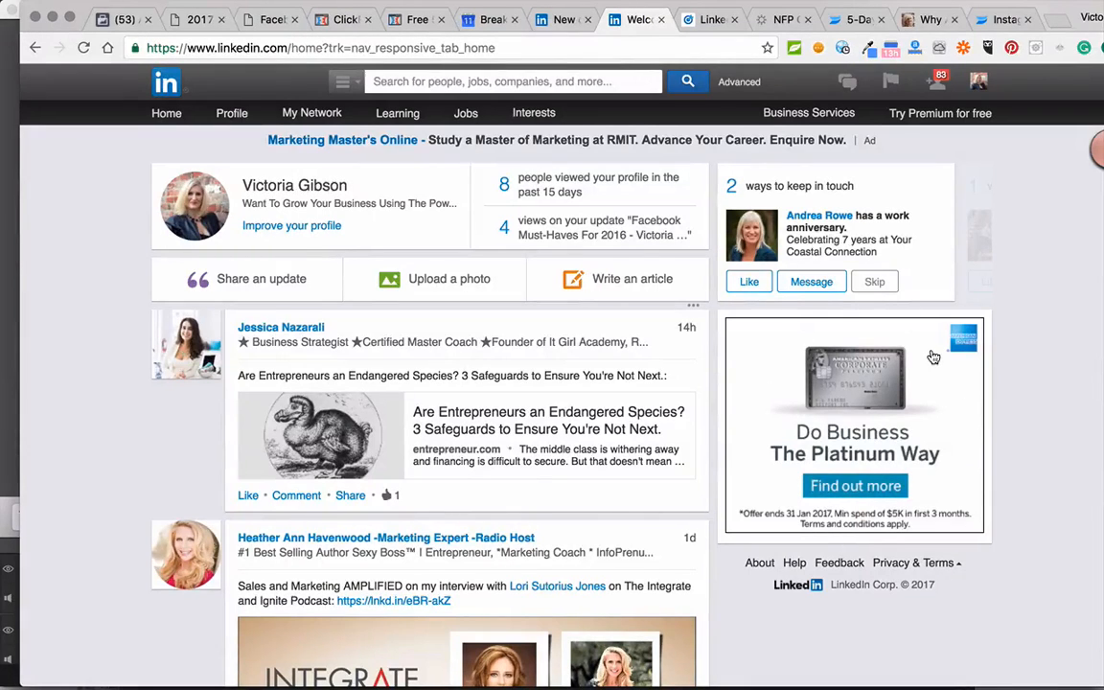
click(799, 146)
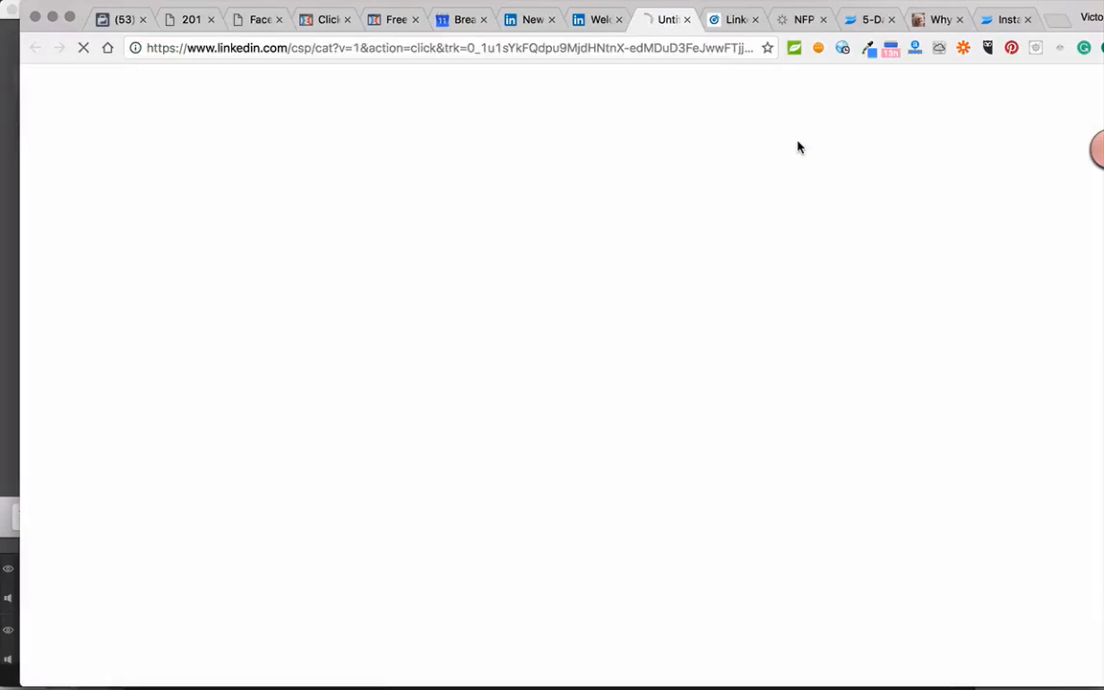
click(726, 21)
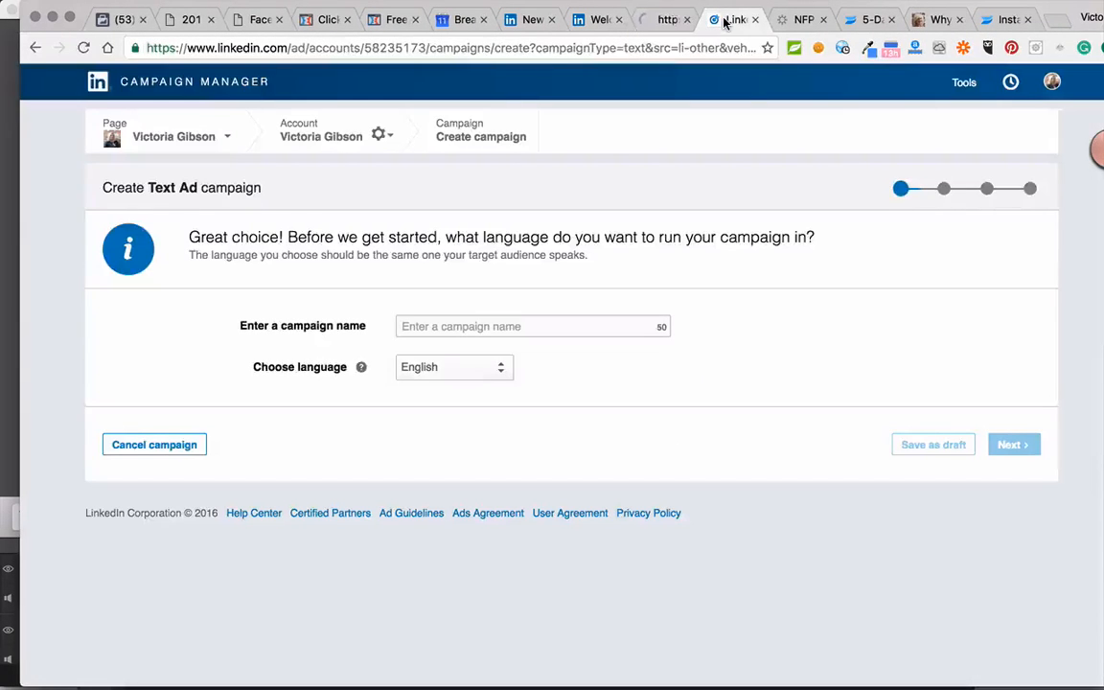
- Name the text ad campaign Test and continue to building the ad
click(589, 320)
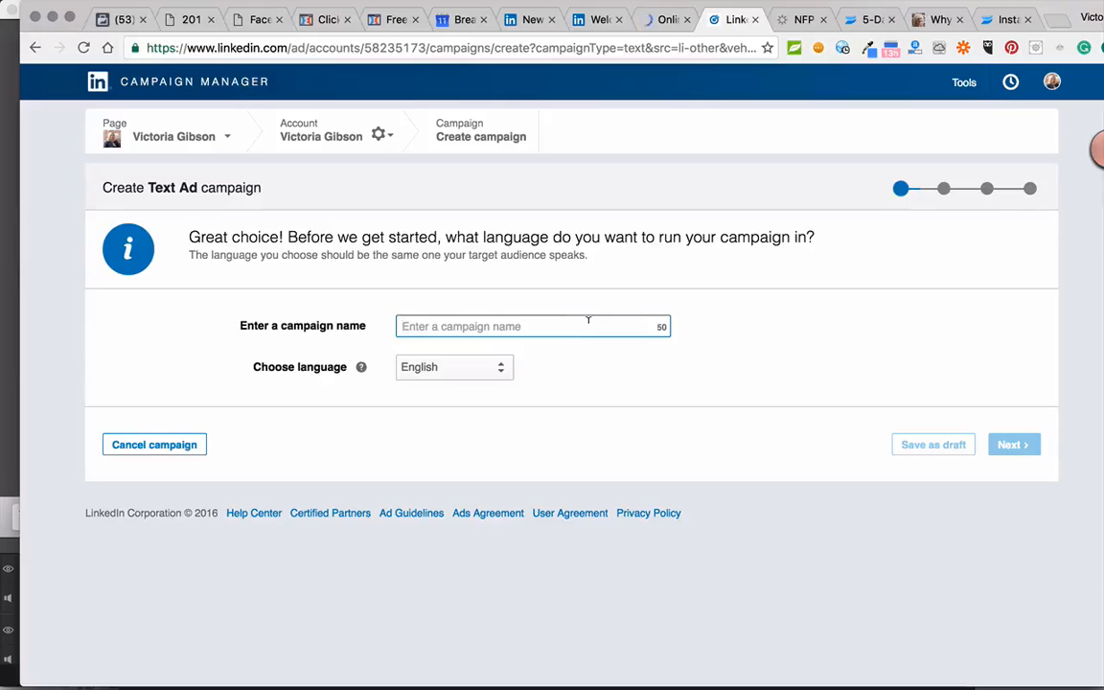
text(Test)
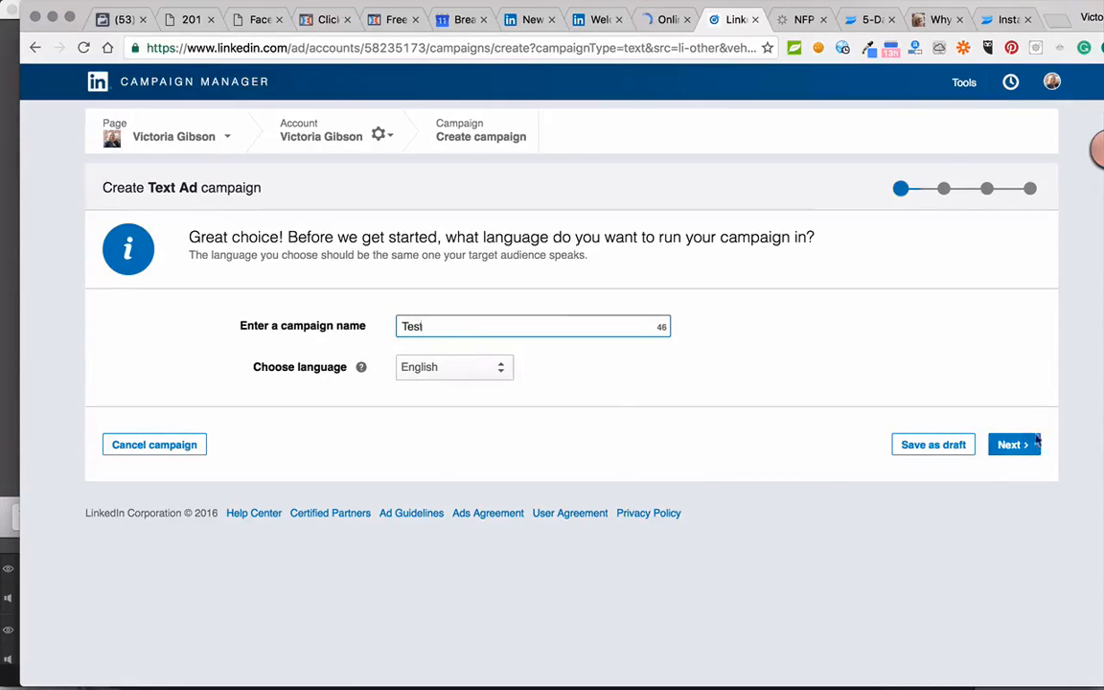
click(1014, 446)
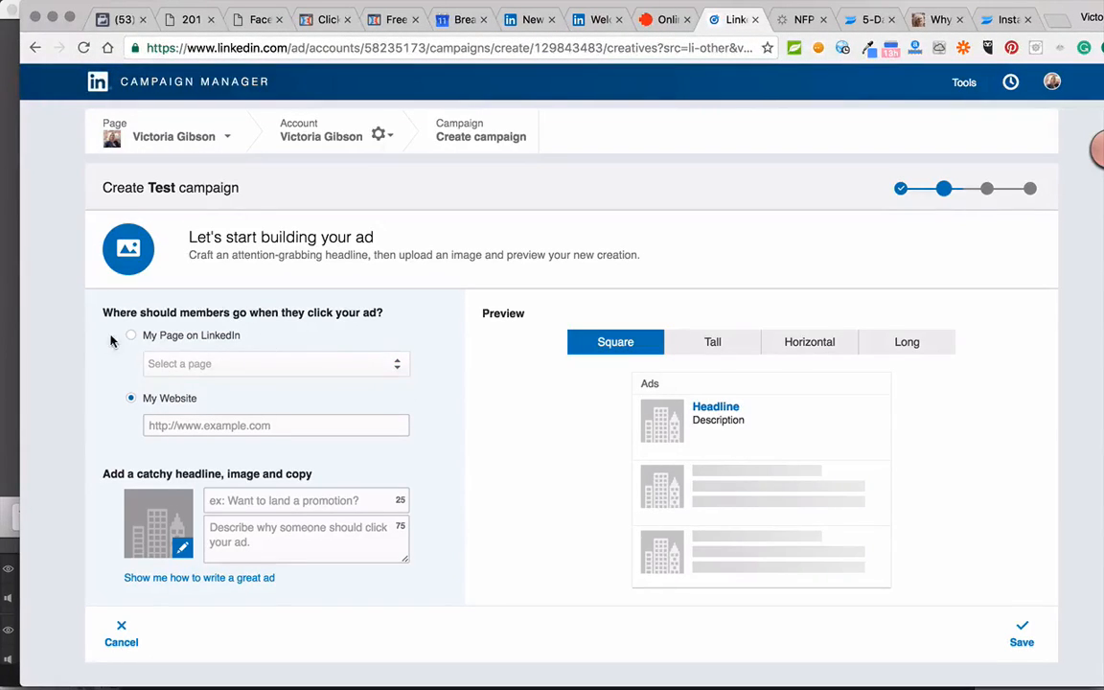
- Copy the Traffic-Boost Challenge landing page's address into the ad's My Website destination and remove ?preview=true from its end
click(177, 419)
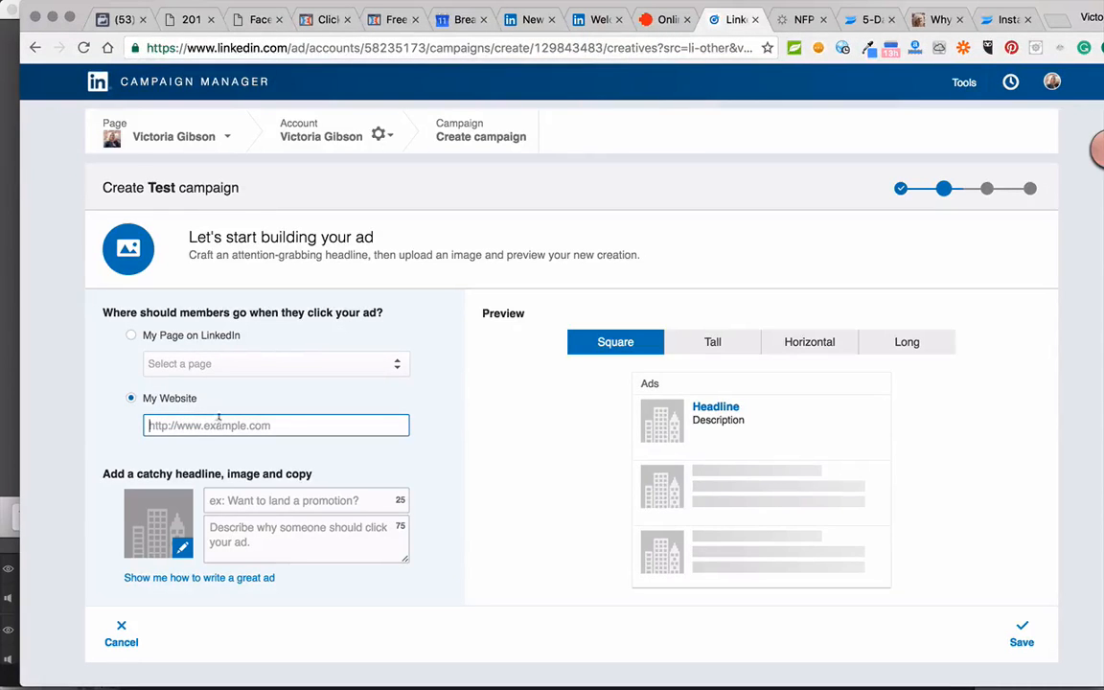
click(384, 20)
right_click(373, 49)
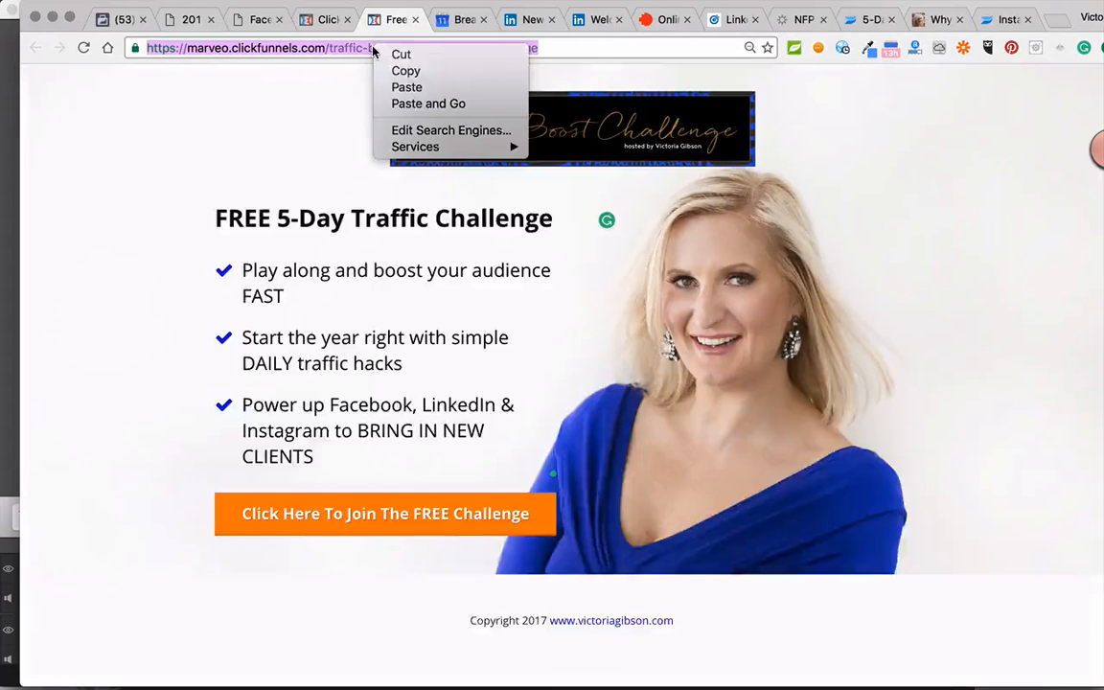
click(402, 70)
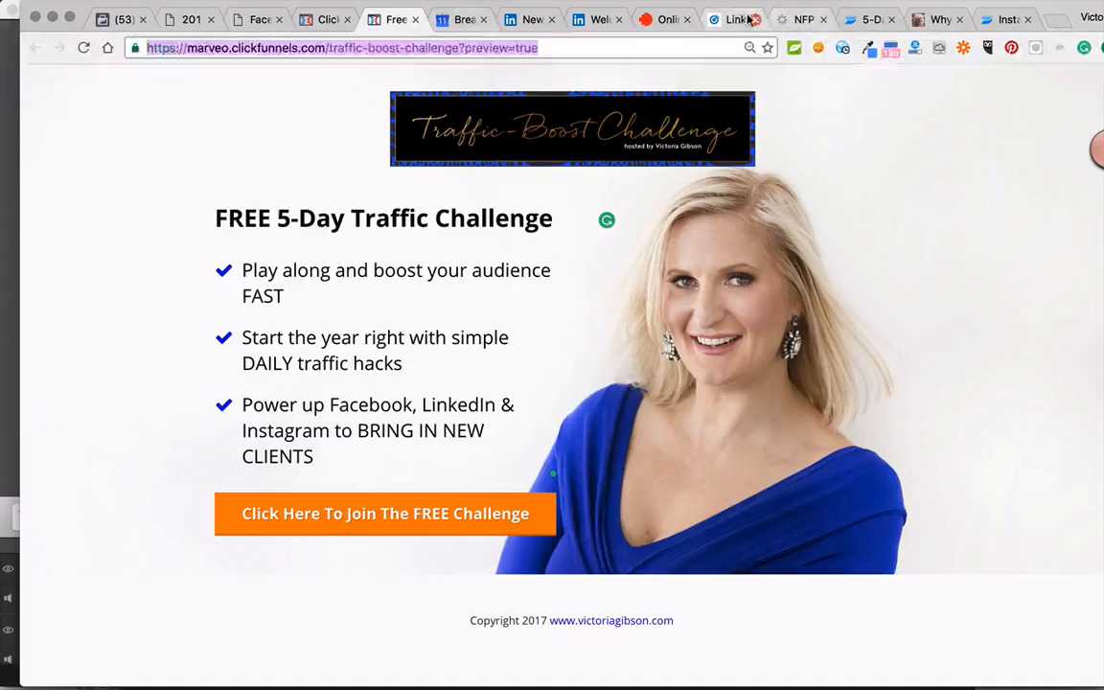
click(738, 19)
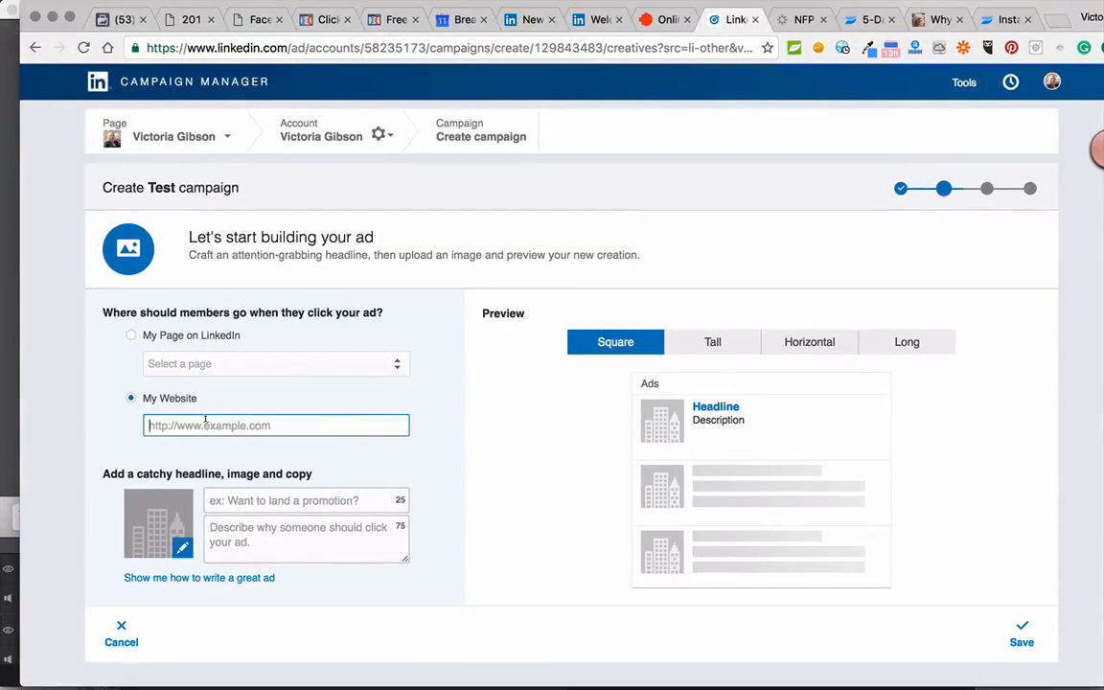
click(156, 9)
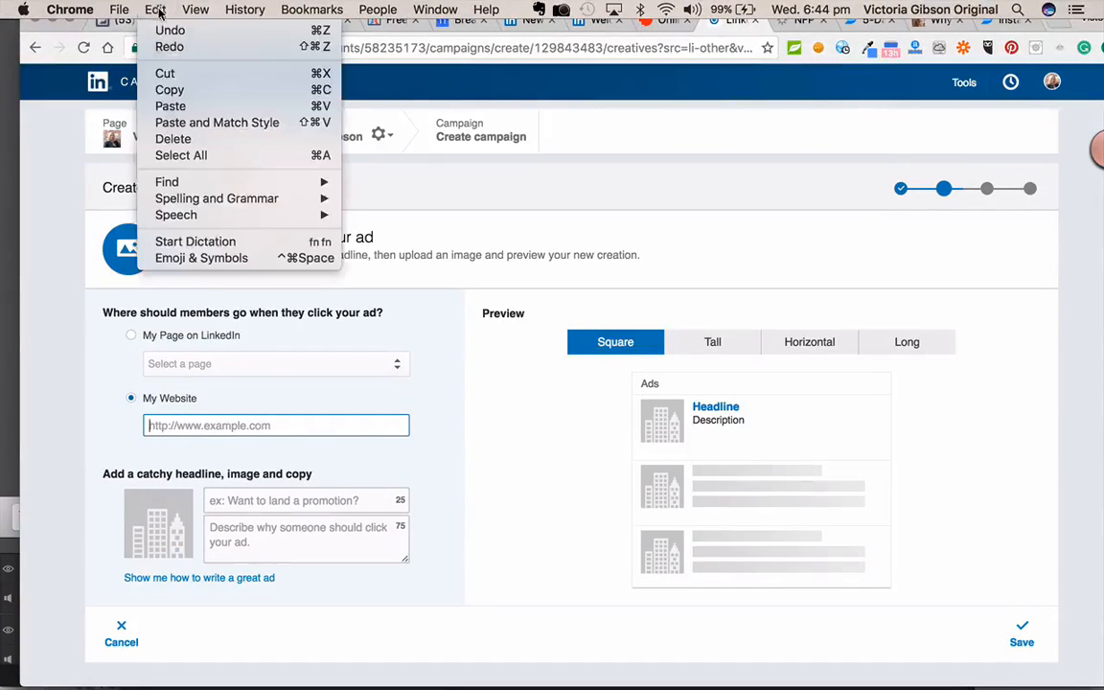
click(179, 107)
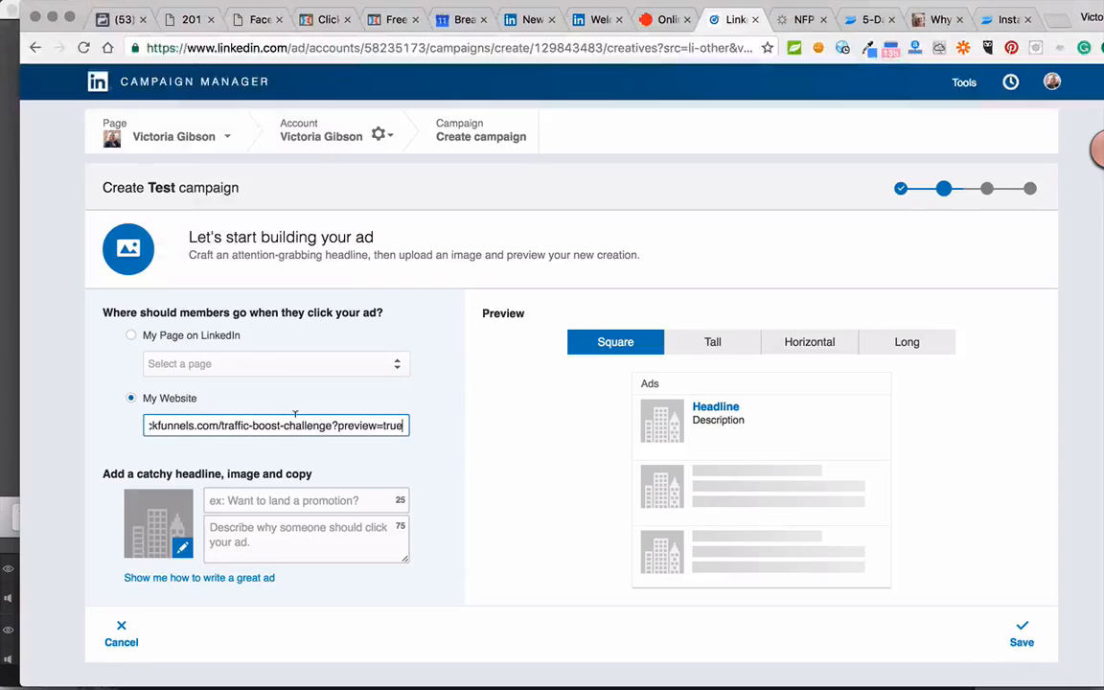
drag(333, 424, 418, 423)
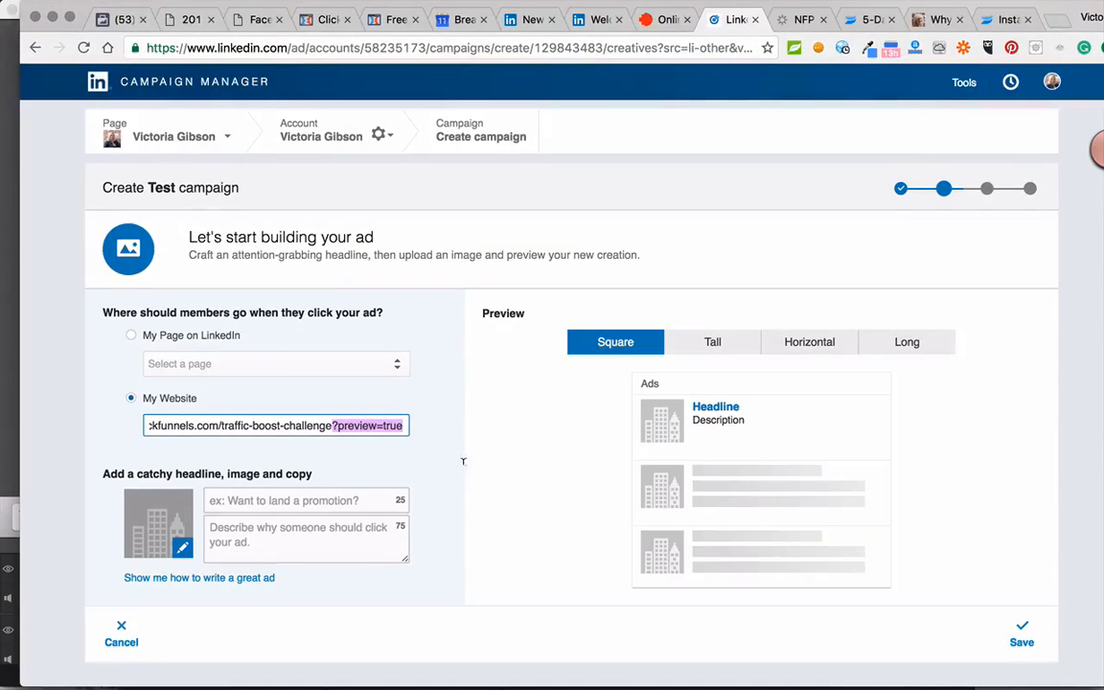
key(BackSpace)
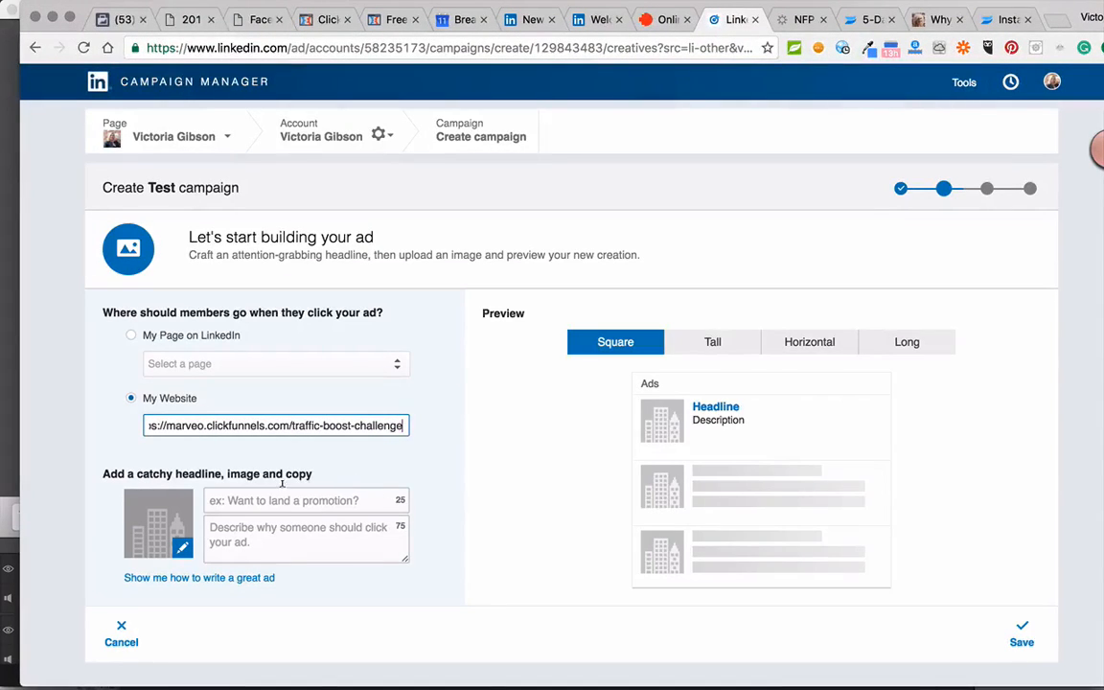
- Enter "Free Traffic Challenge" as the ad's headline
click(282, 500)
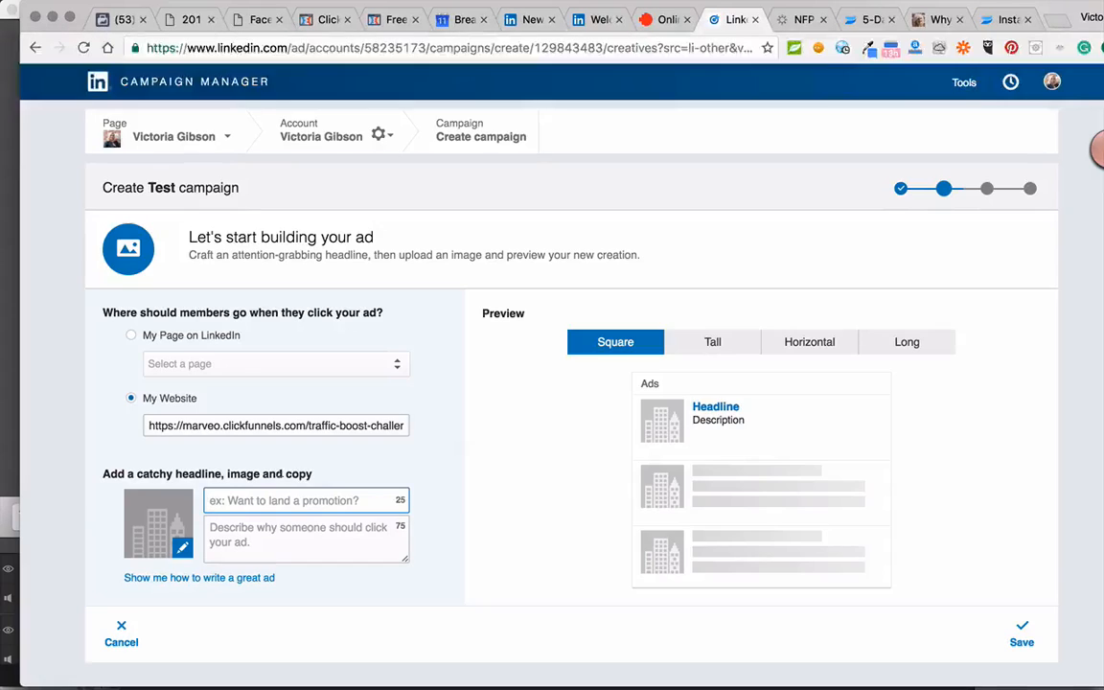
text(Free Traf)
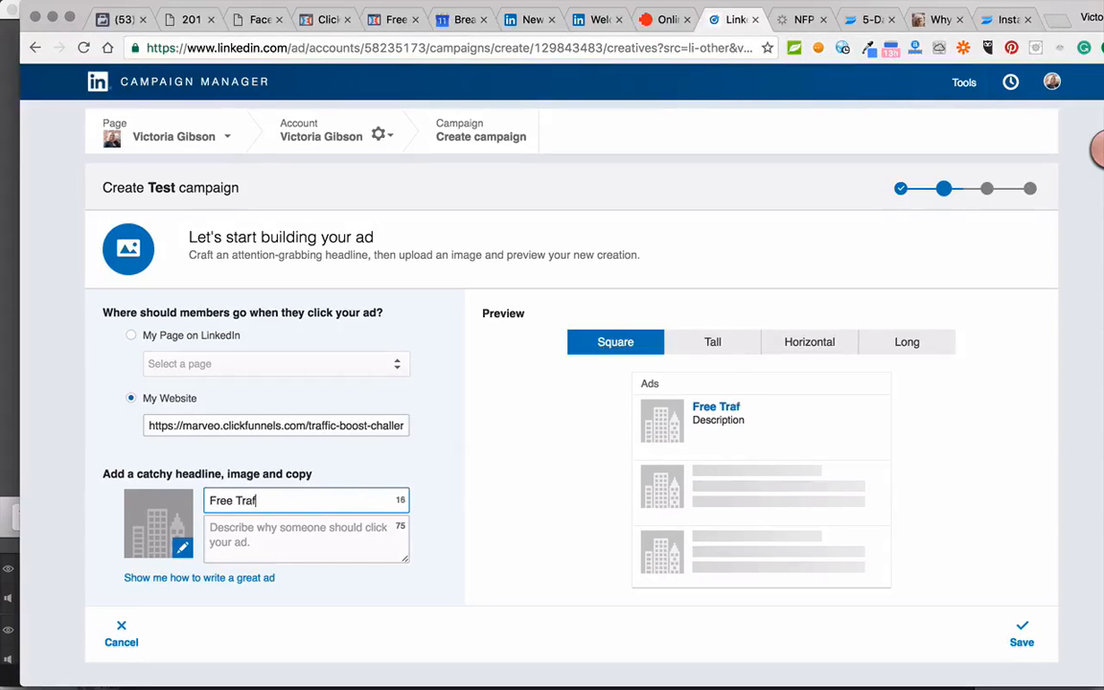
text(fic Challenge)
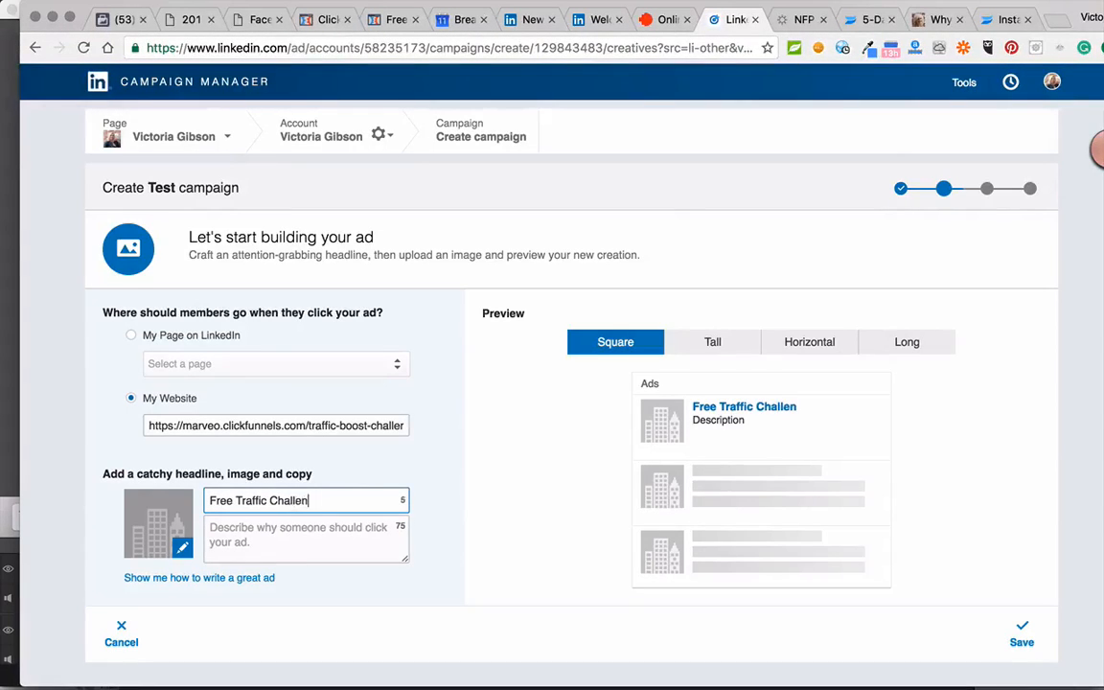
- Enter the ad description "Want to boost your traffic online using the power of social media? Click here to join."
click(263, 523)
text(W)
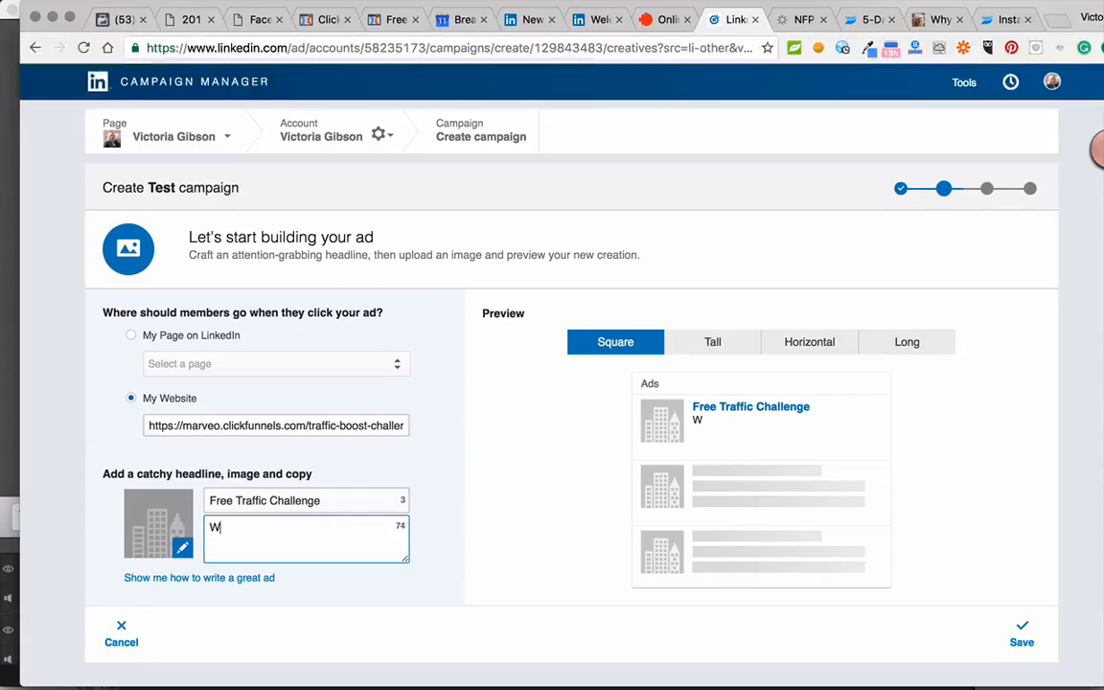
text(ant to boost yo)
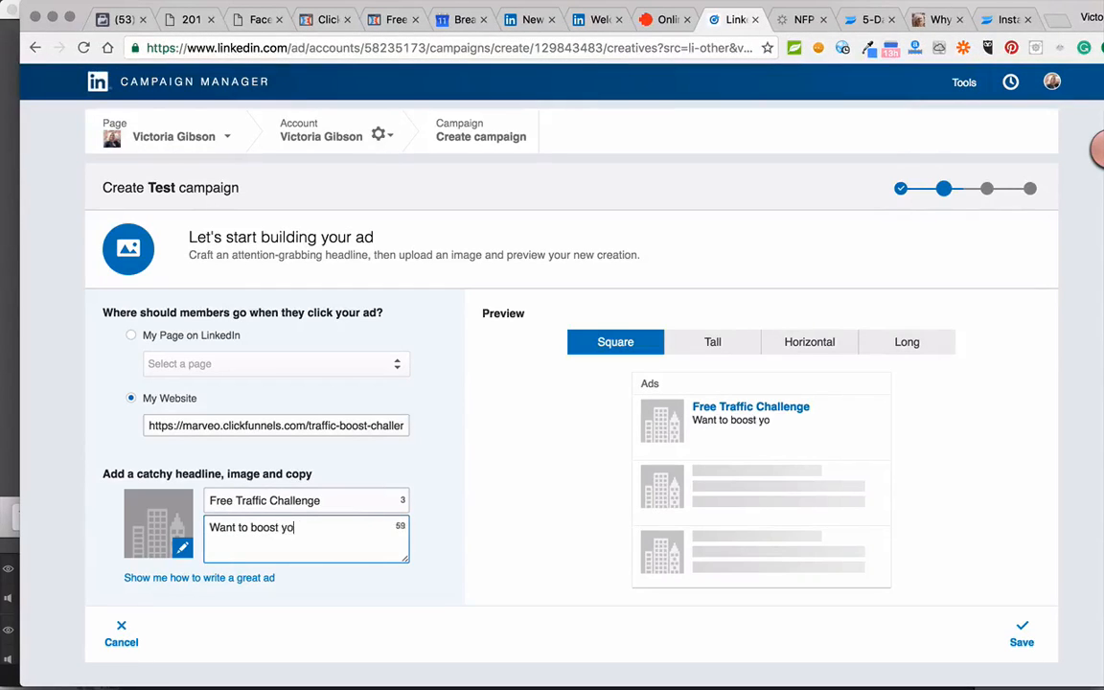
text(ur traffic onl)
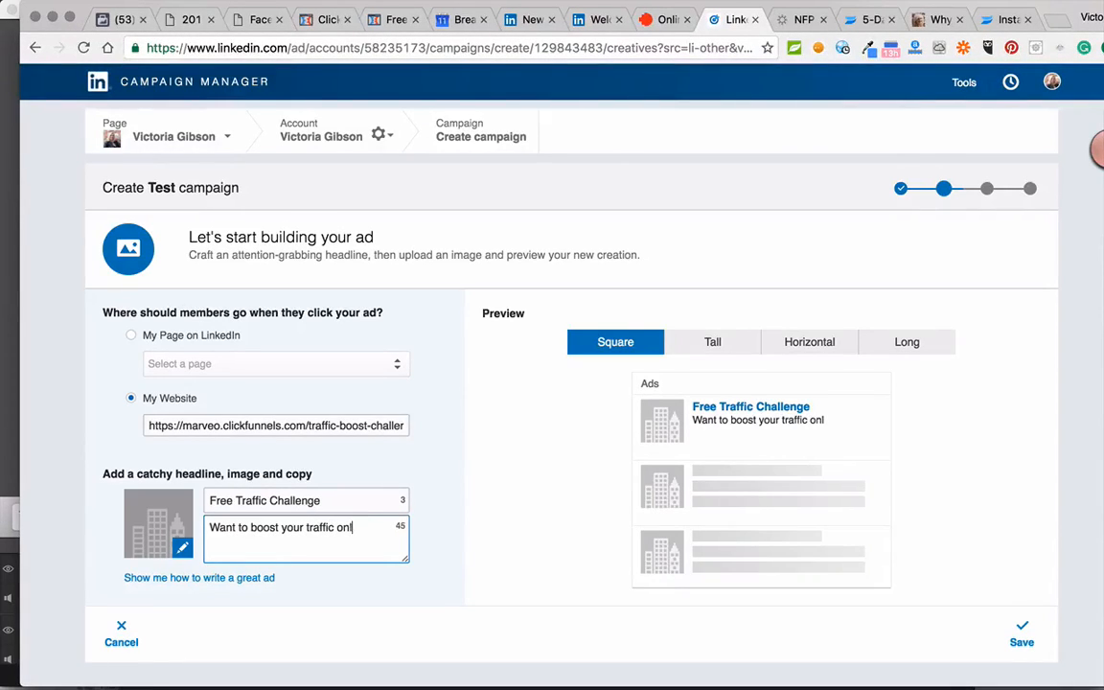
text(ine using the power of s)
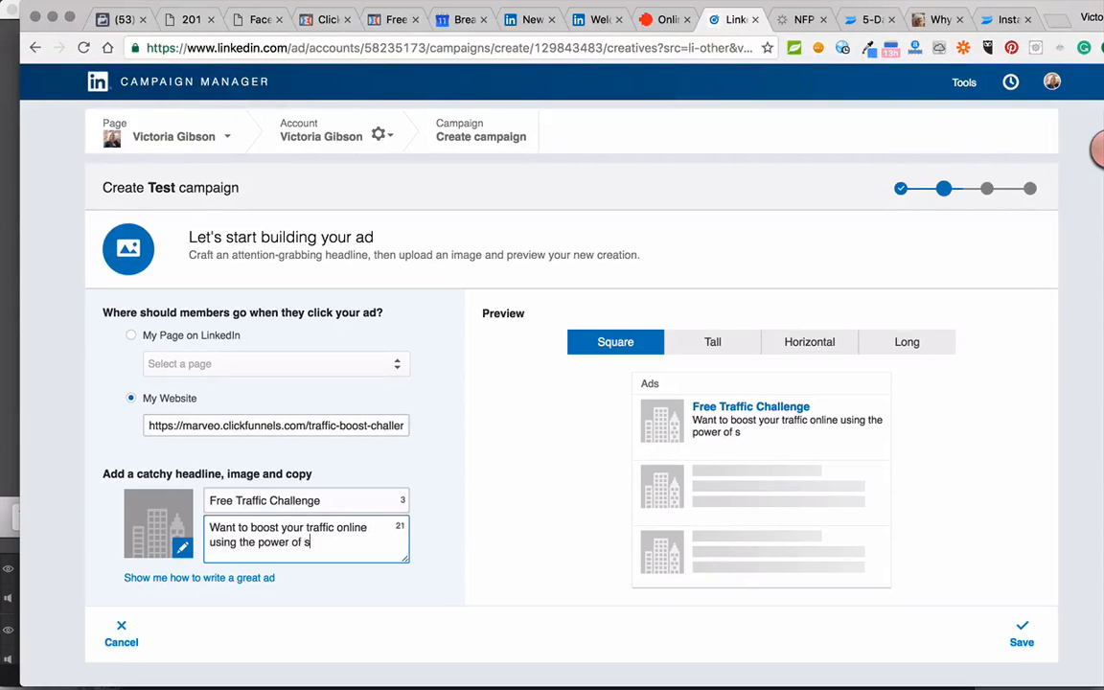
text(ocial media?)
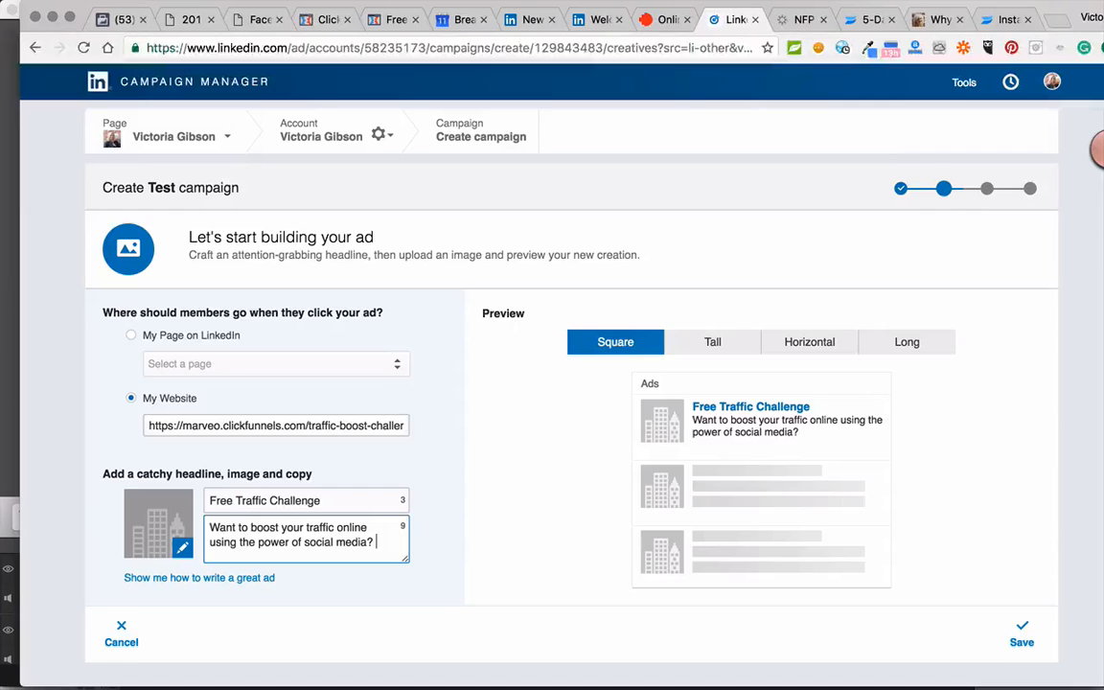
text( Clo)
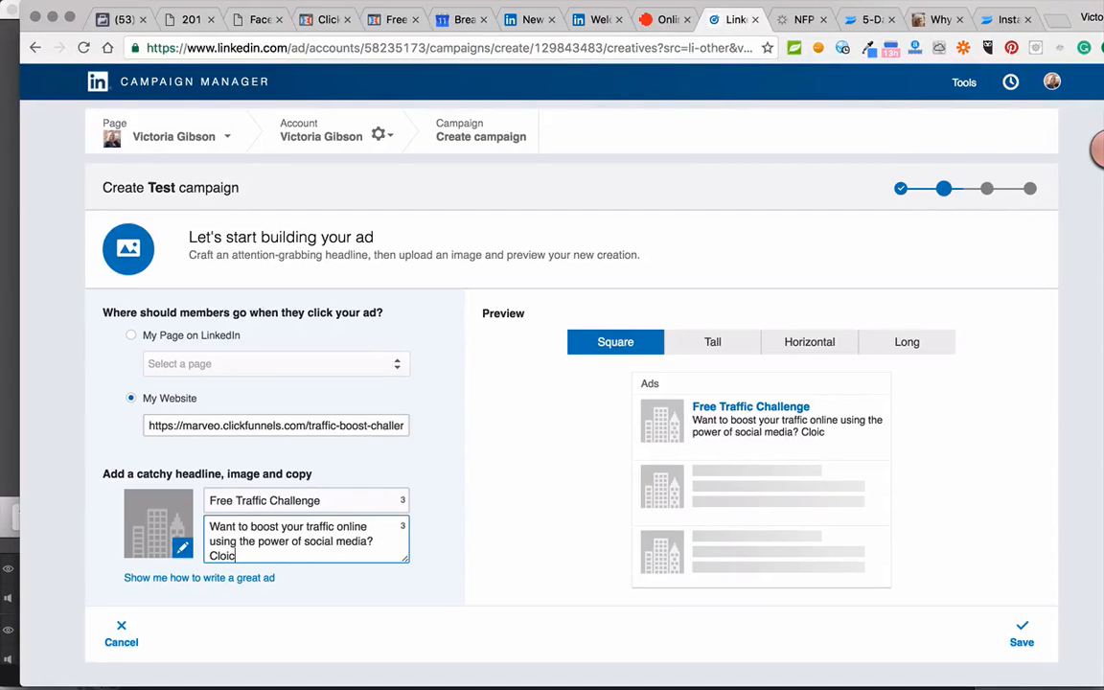
key(BackSpace)
text(ick here to j)
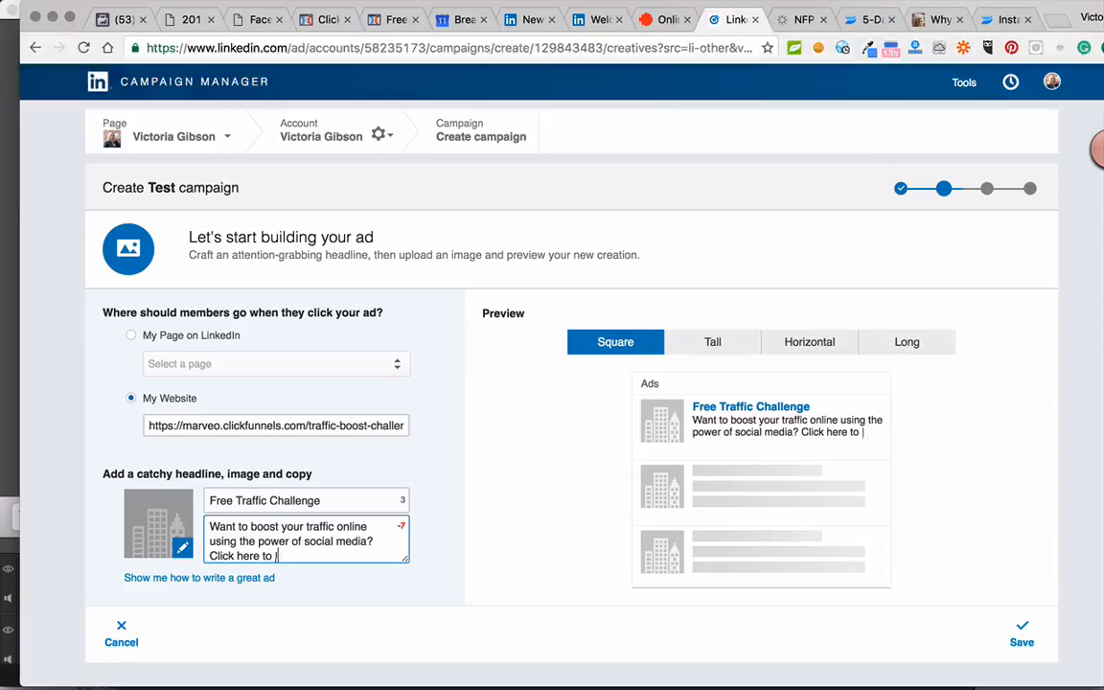
text(oin.)
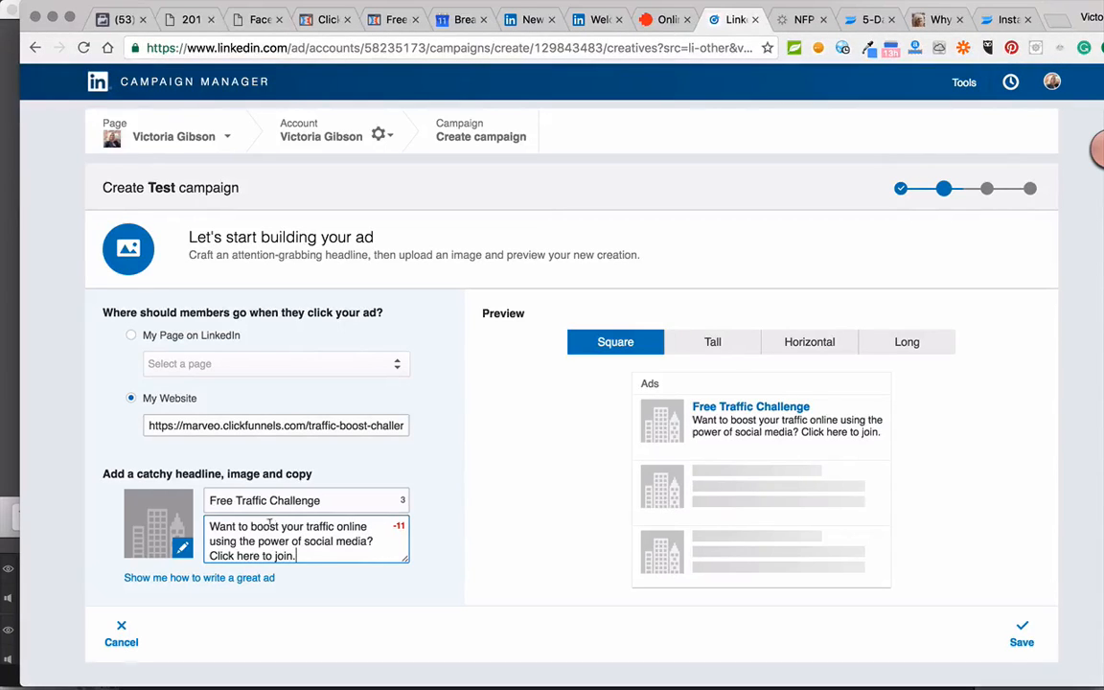
- Reword the start of the ad description as the statement "Boost your traffic online using the power of social media."
drag(254, 527, 198, 523)
text(B)
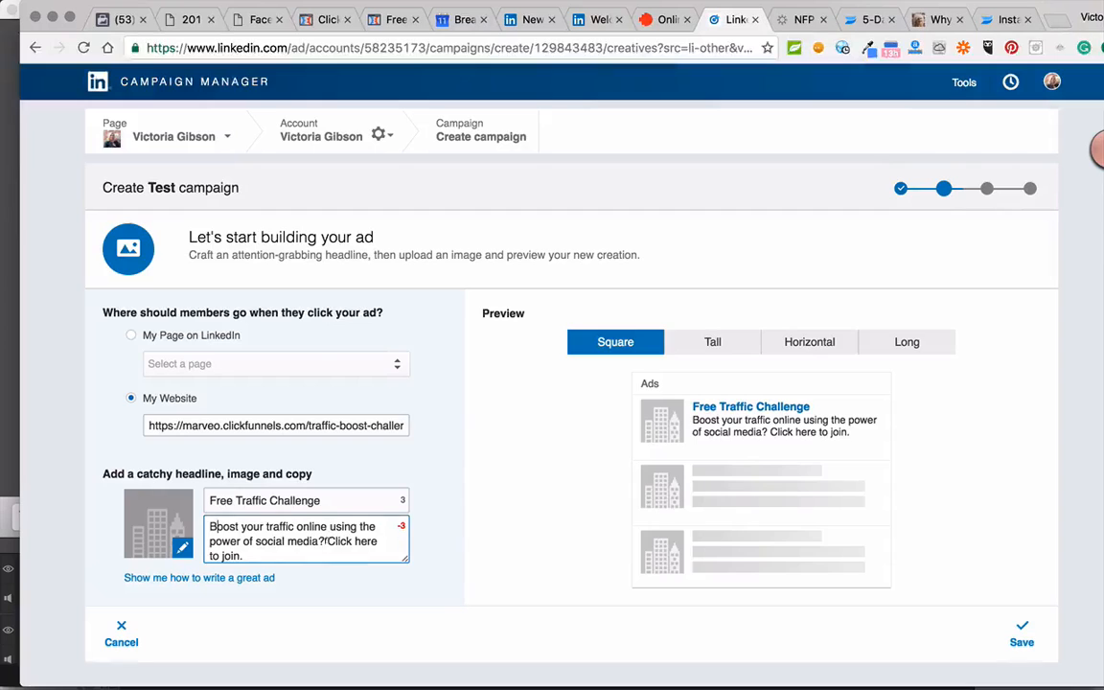
click(323, 542)
key(BackSpace)
text(.)
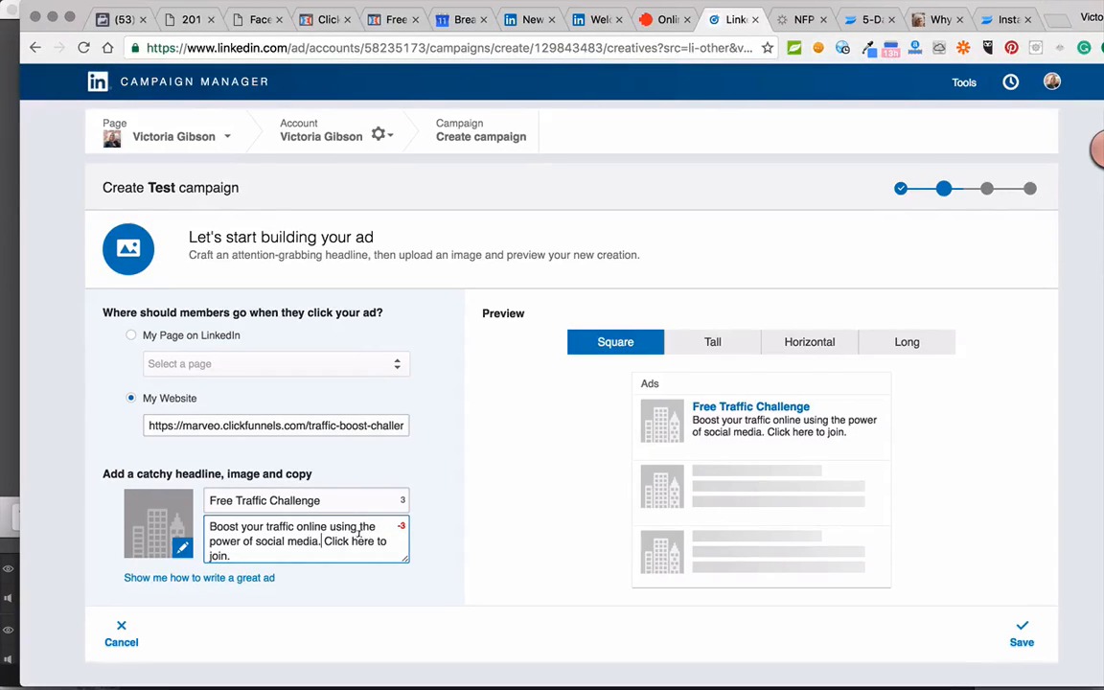
- Shorten the closing sentence of the ad description to "Click to join."
drag(324, 542, 374, 542)
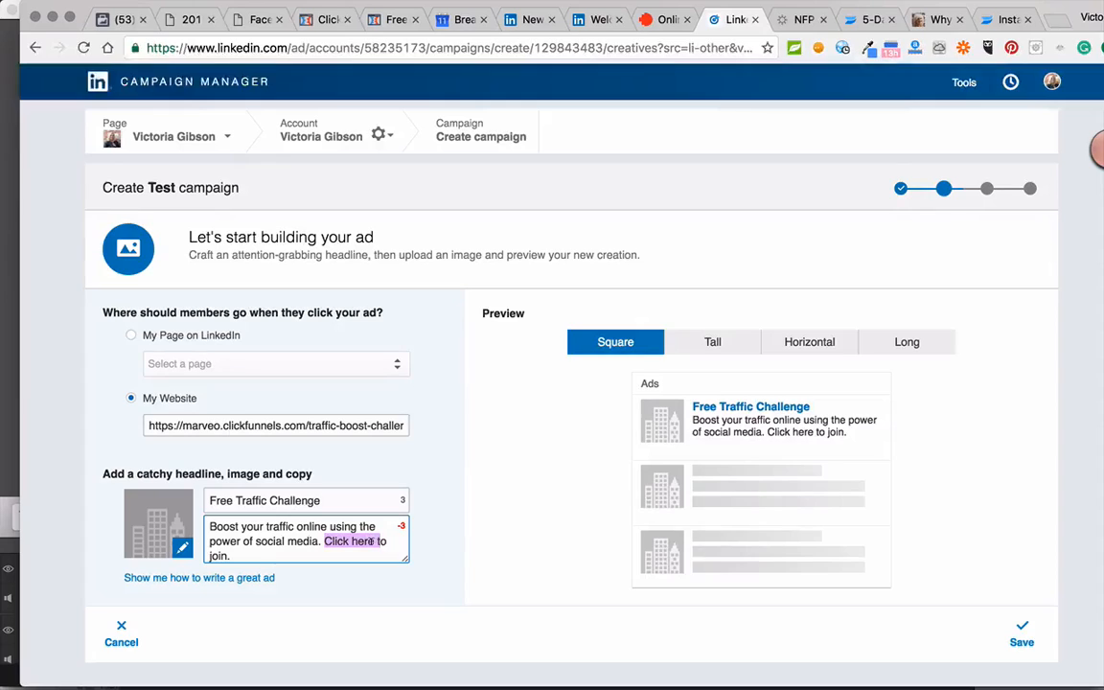
click(369, 541)
key(BackSpace)
key(BackSpace)
key(BackSpace)
key(BackSpace)
key(BackSpace)
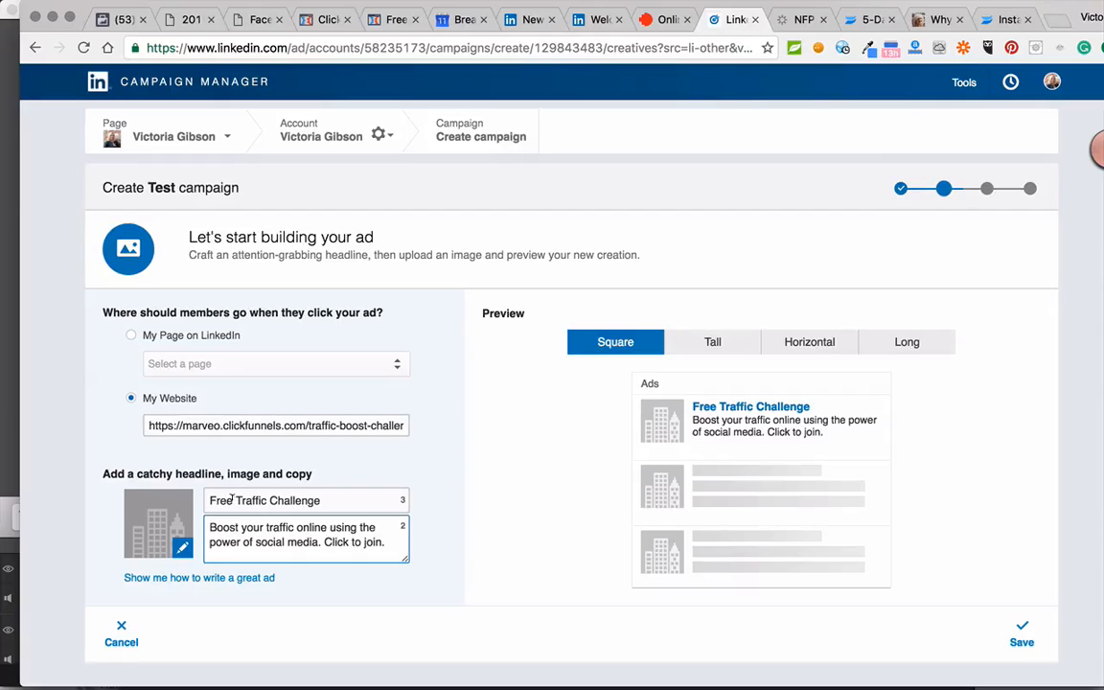
- Search the Mac for "GTW" and upload the headshot file GTW Head2 as the ad's image
click(183, 554)
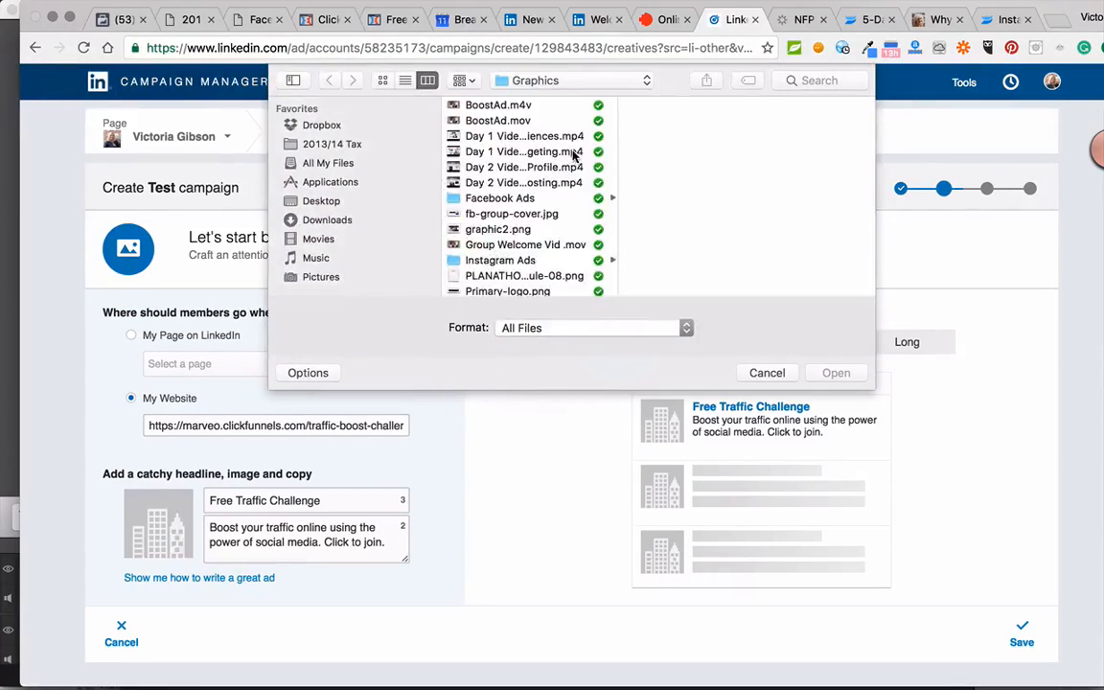
click(800, 79)
text(GTW)
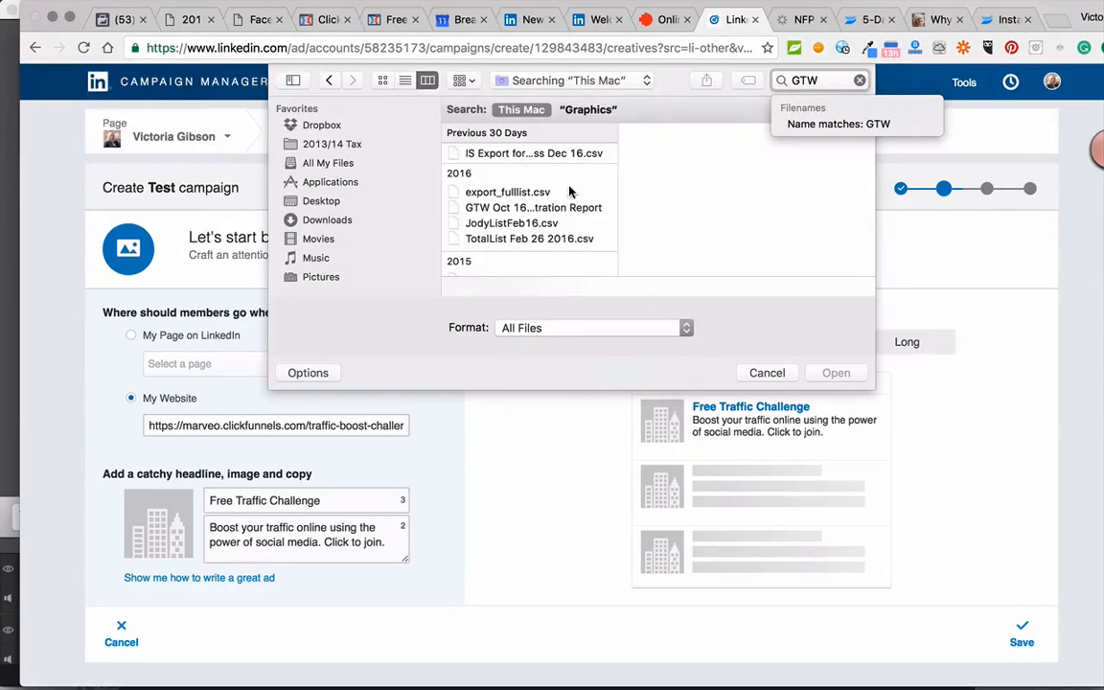
click(572, 208)
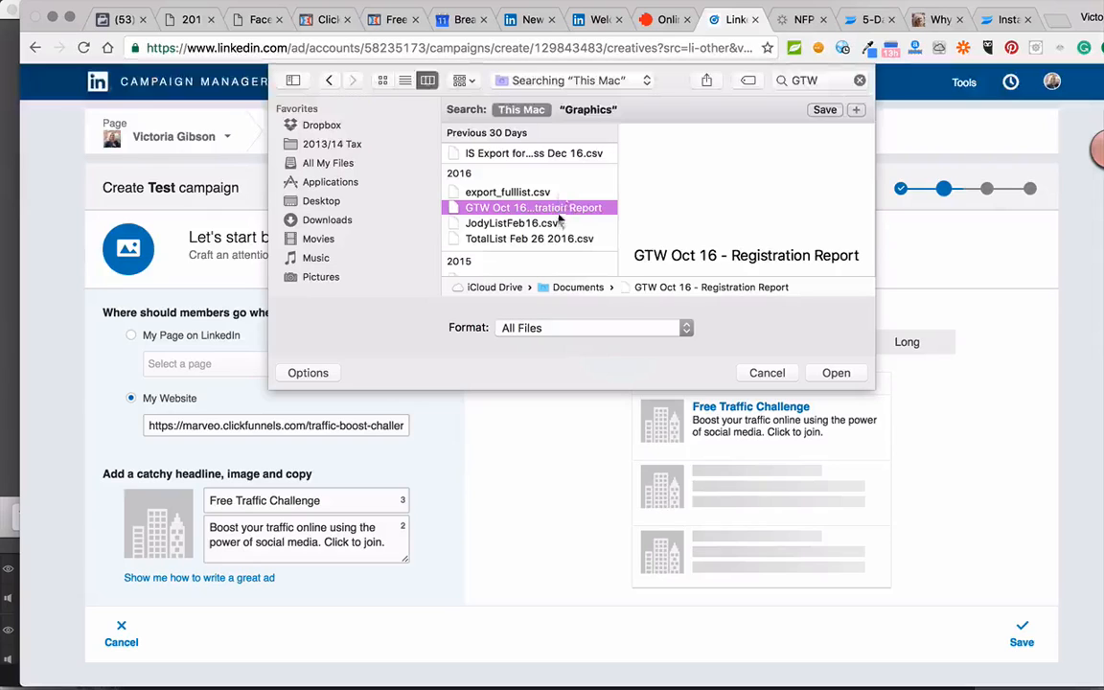
scroll(570, 199, down, 5)
click(508, 166)
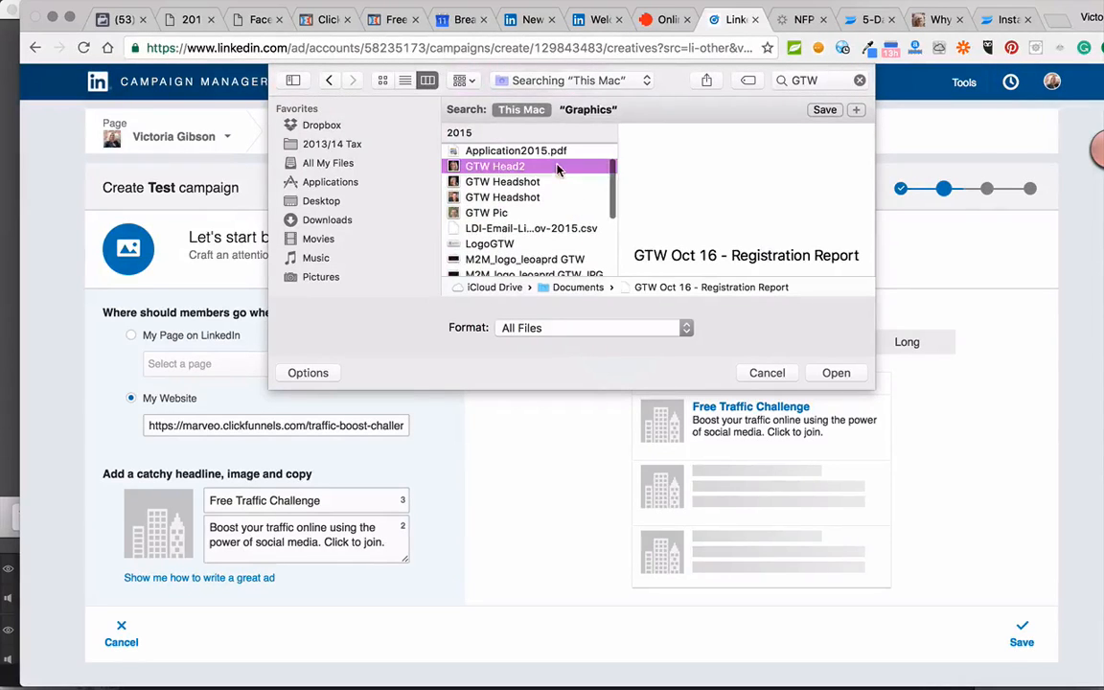
key(Return)
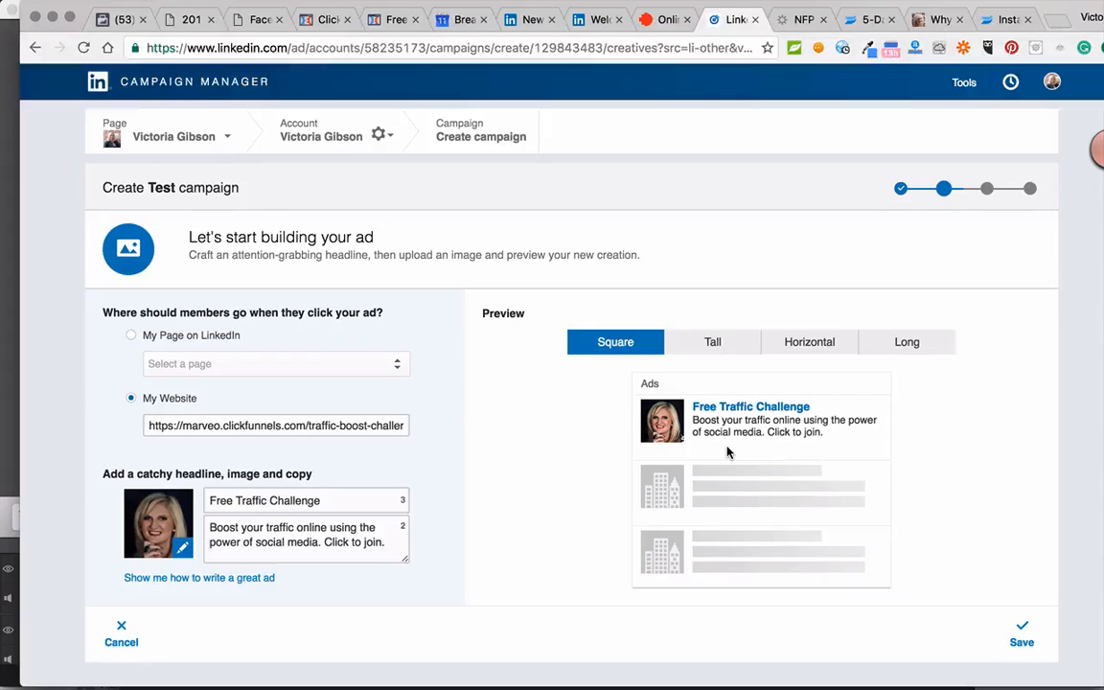
- Preview the ad in the Tall, Horizontal and Long layouts
click(714, 351)
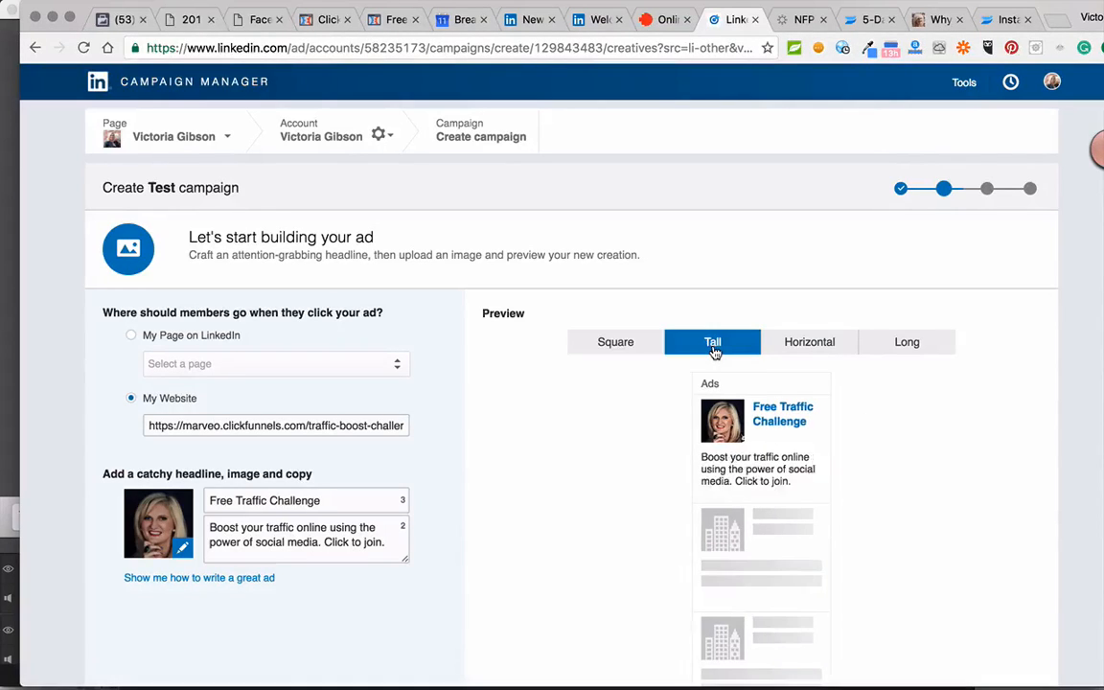
click(796, 344)
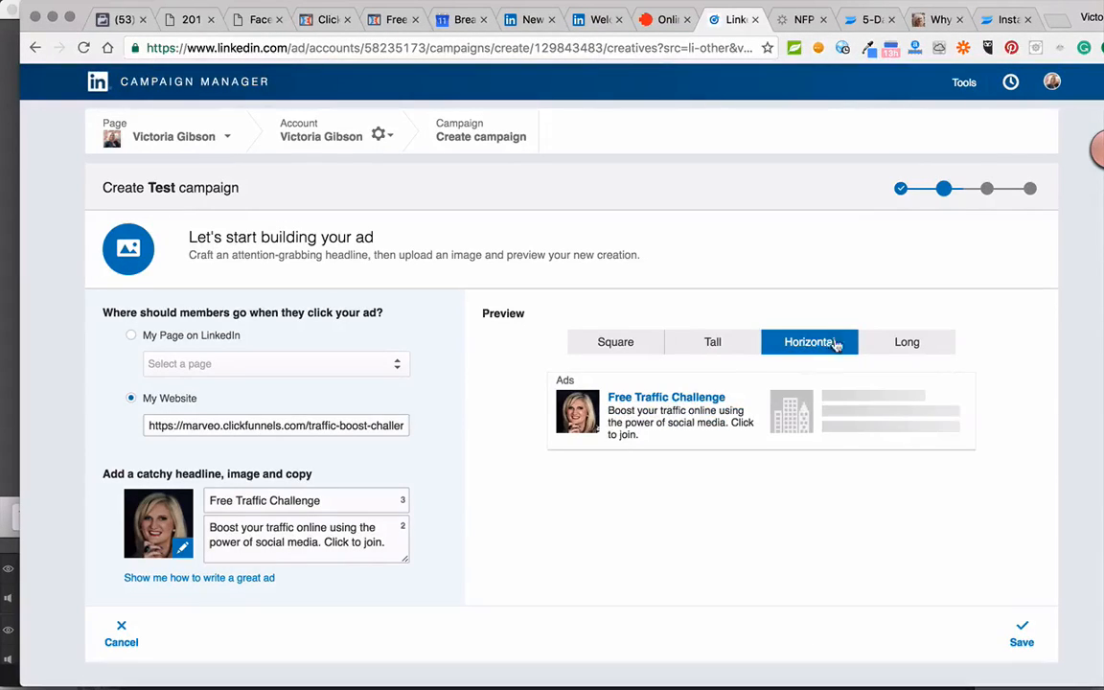
click(877, 342)
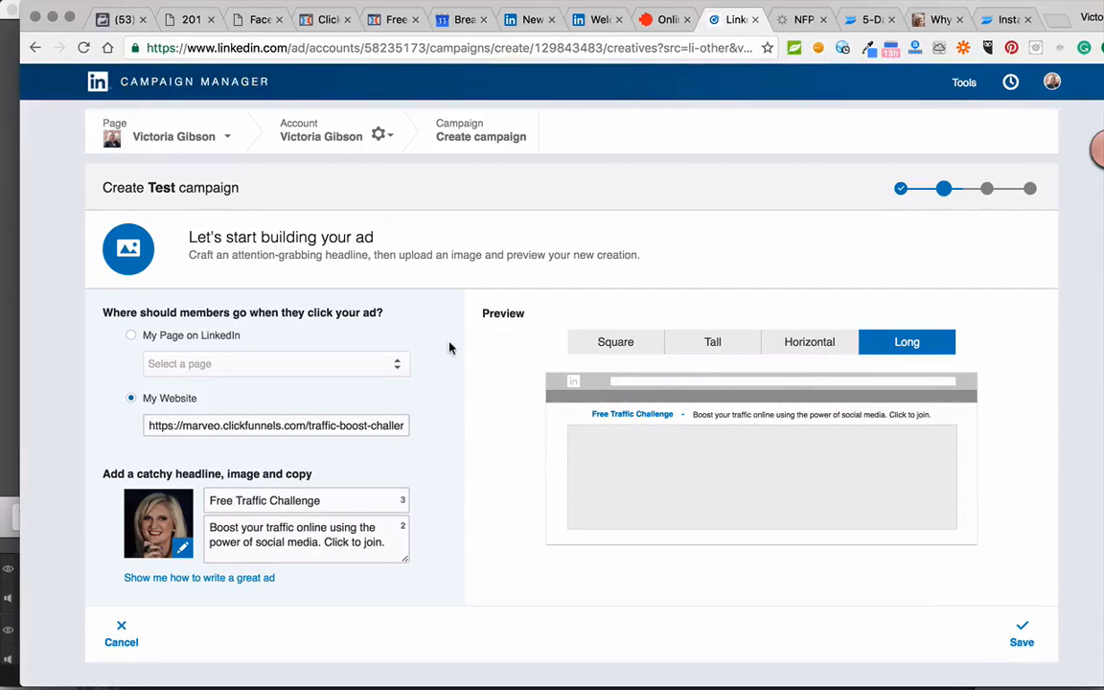
- Save the finished ad and continue to the campaign's audience targeting stage
scroll(439, 417, down, 1)
scroll(439, 418, up, 1)
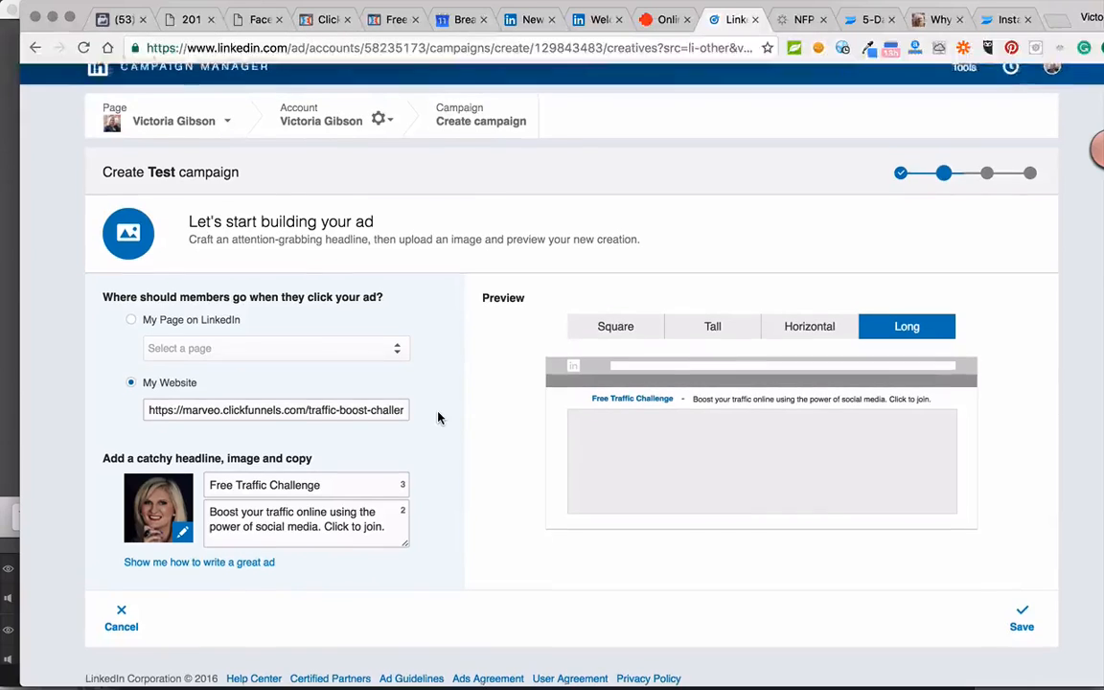
click(1022, 619)
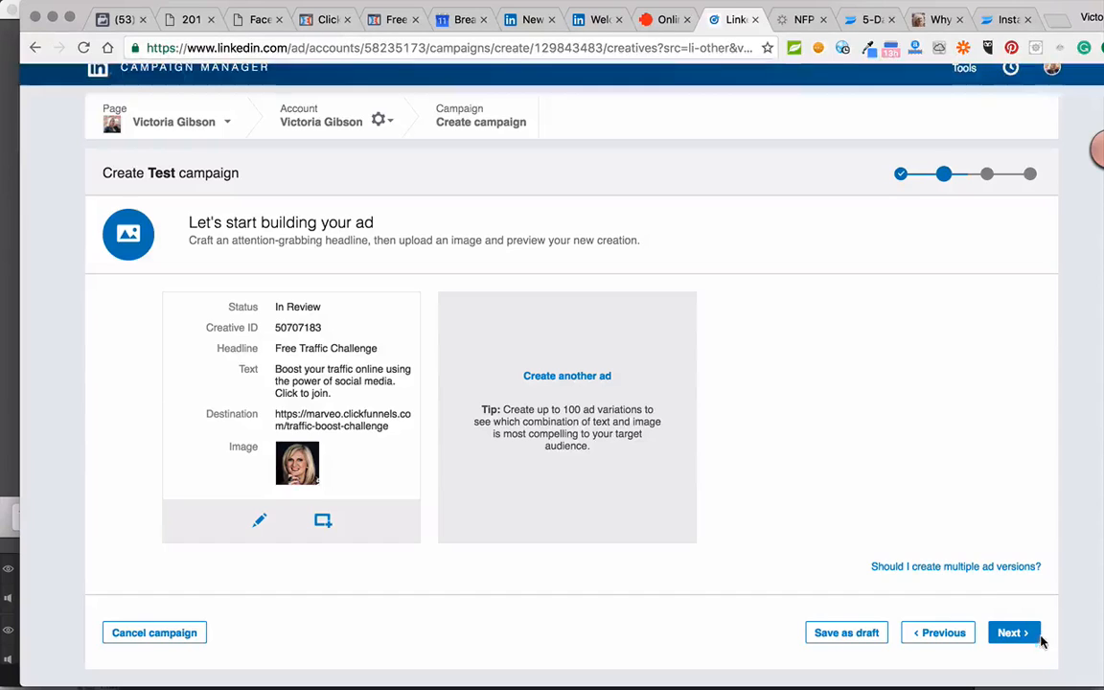
click(1008, 632)
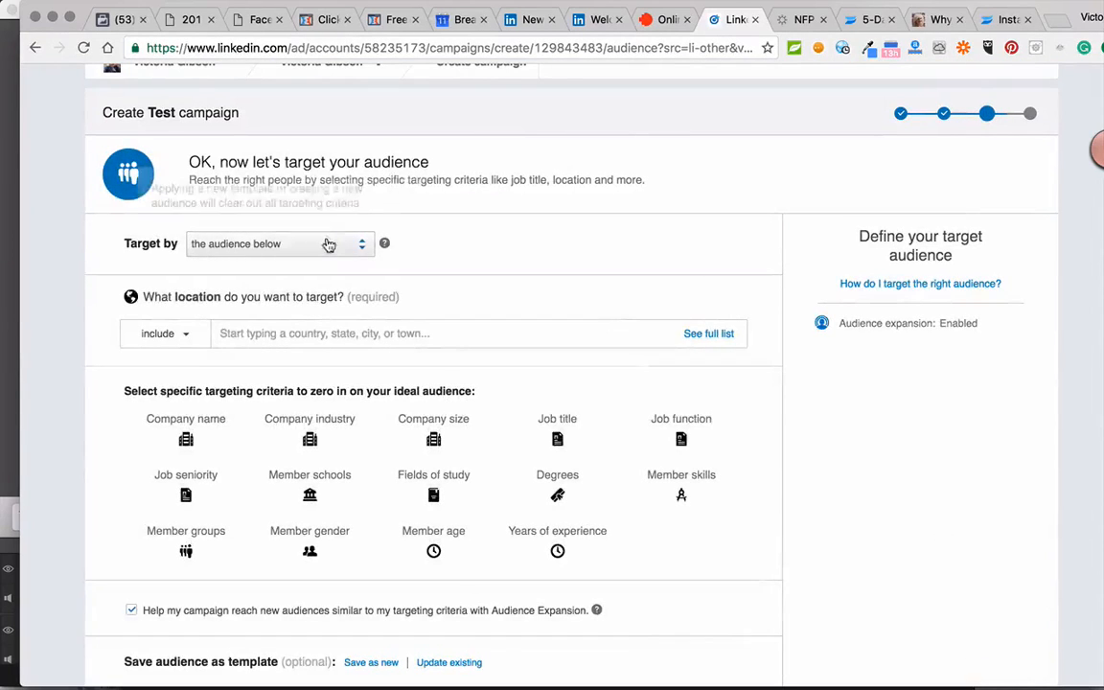
- Add member groups as a targeting criterion and include the Female Entrepreneur Association group
scroll(639, 288, down, 2)
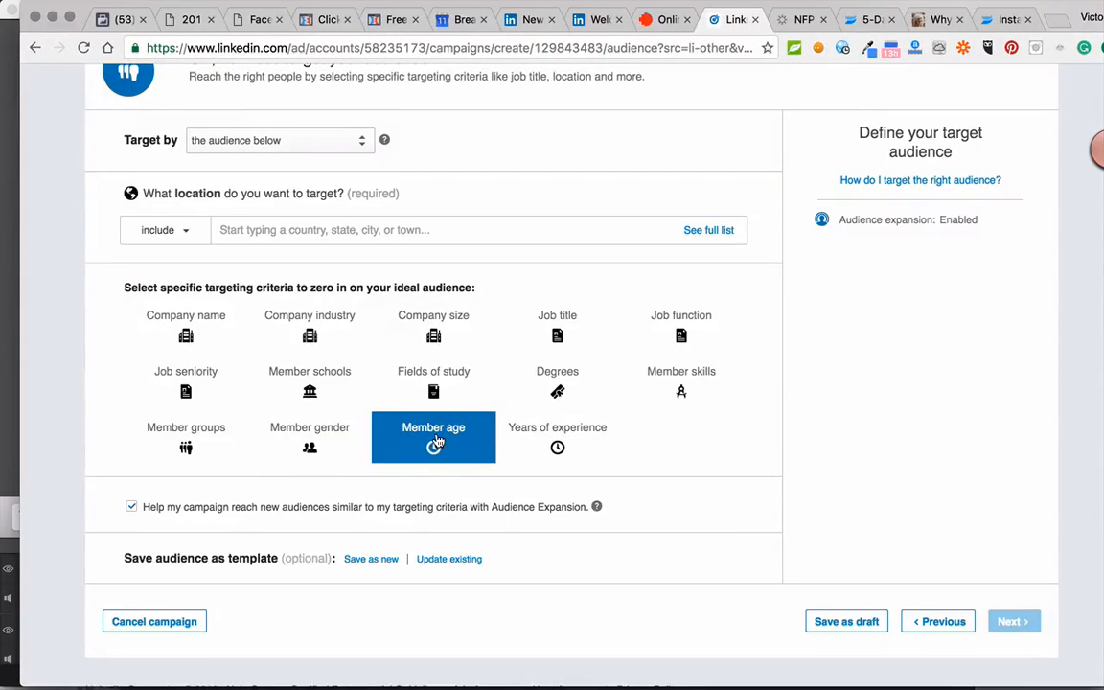
click(230, 438)
click(264, 317)
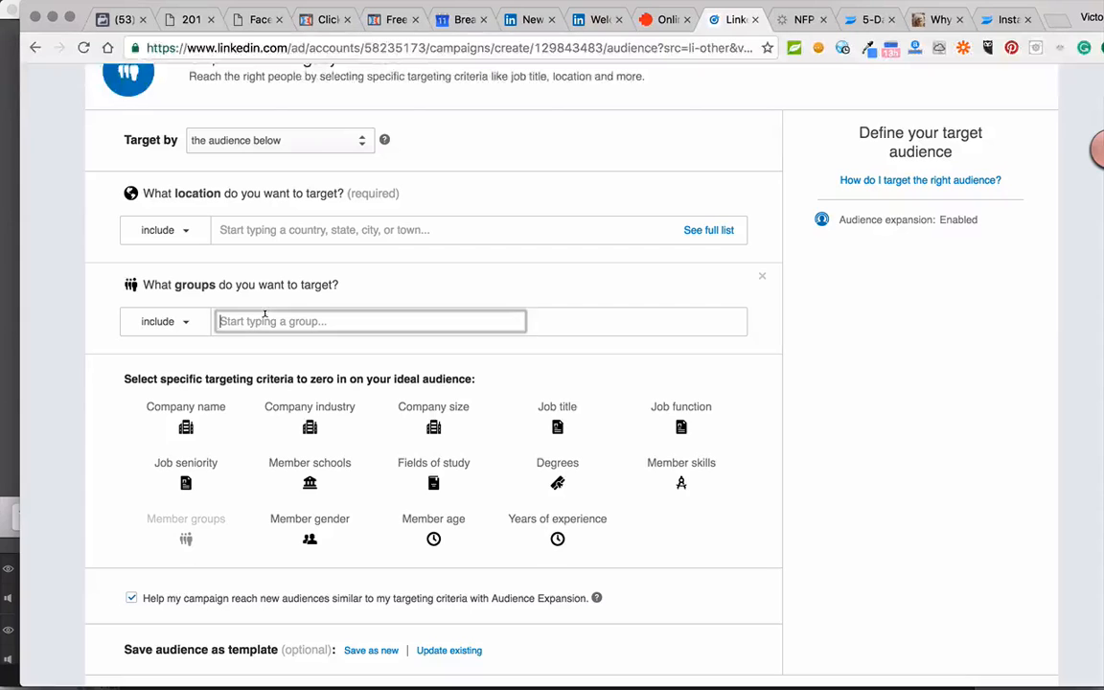
text(Femal E)
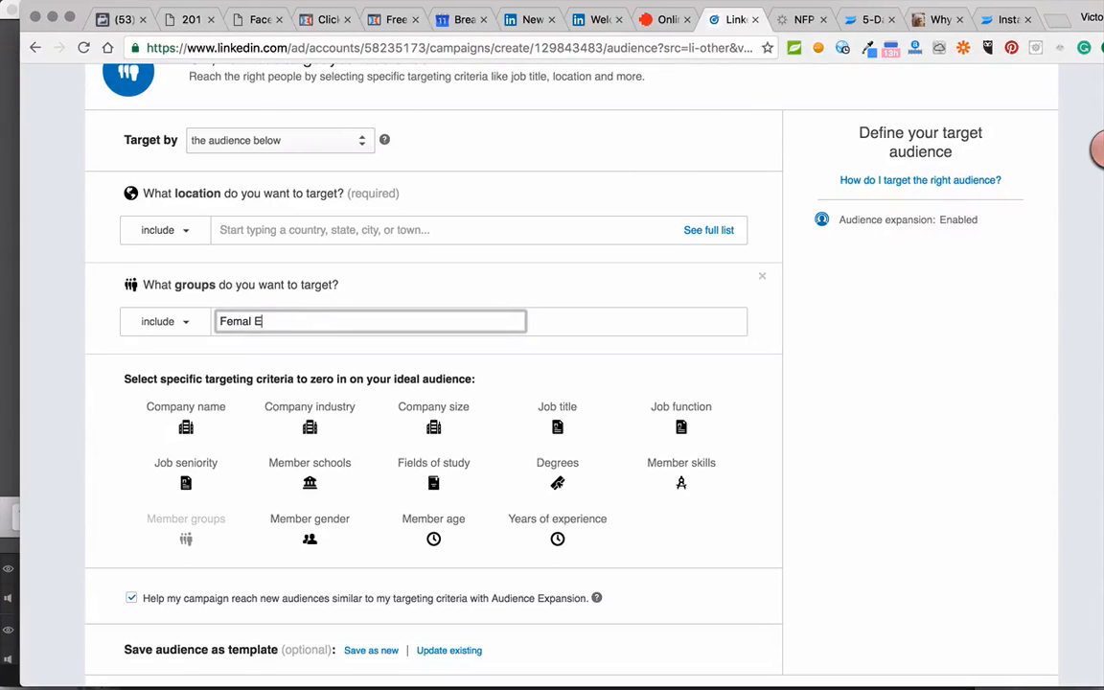
key(BackSpace)
key(BackSpace)
text(e entrepreneu)
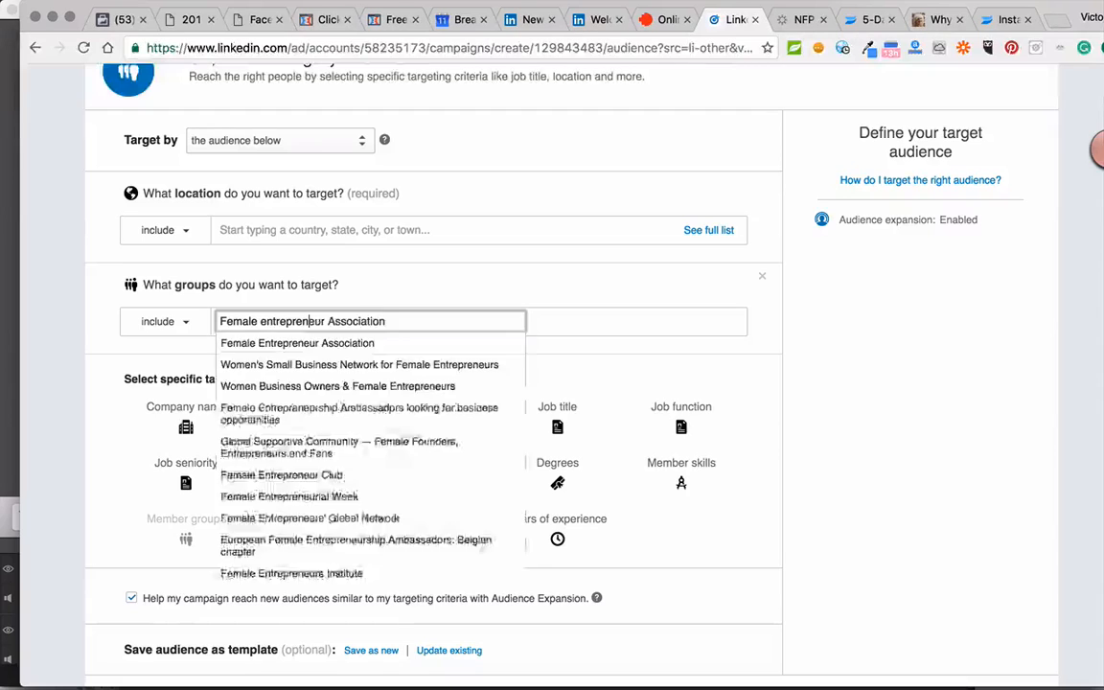
text(r Association)
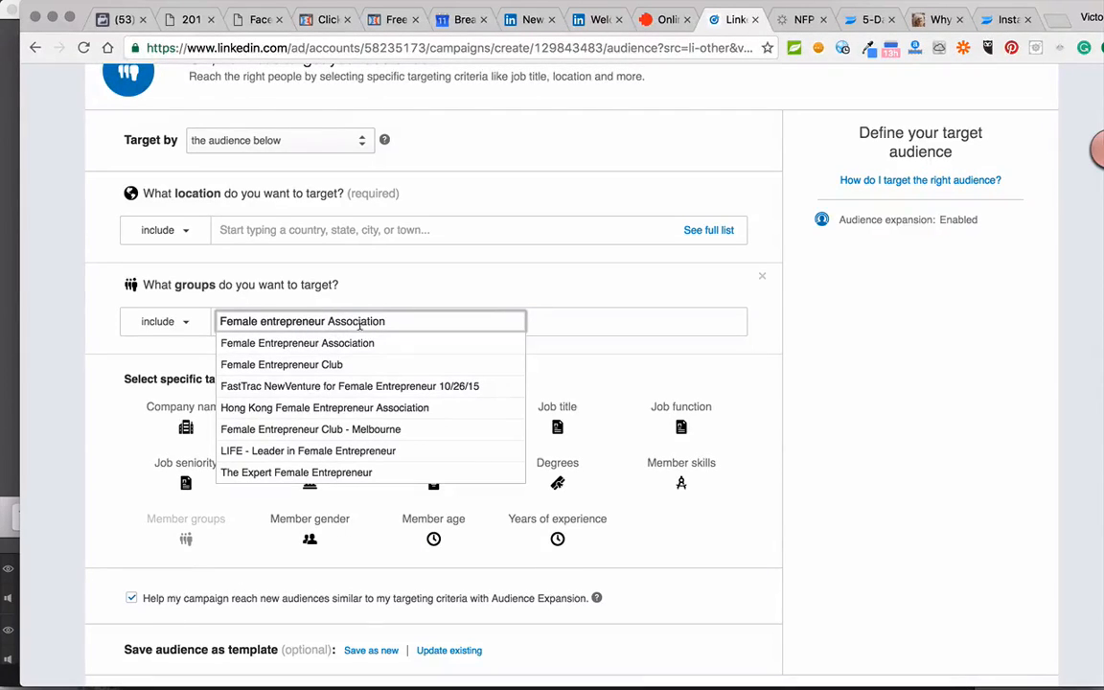
click(361, 342)
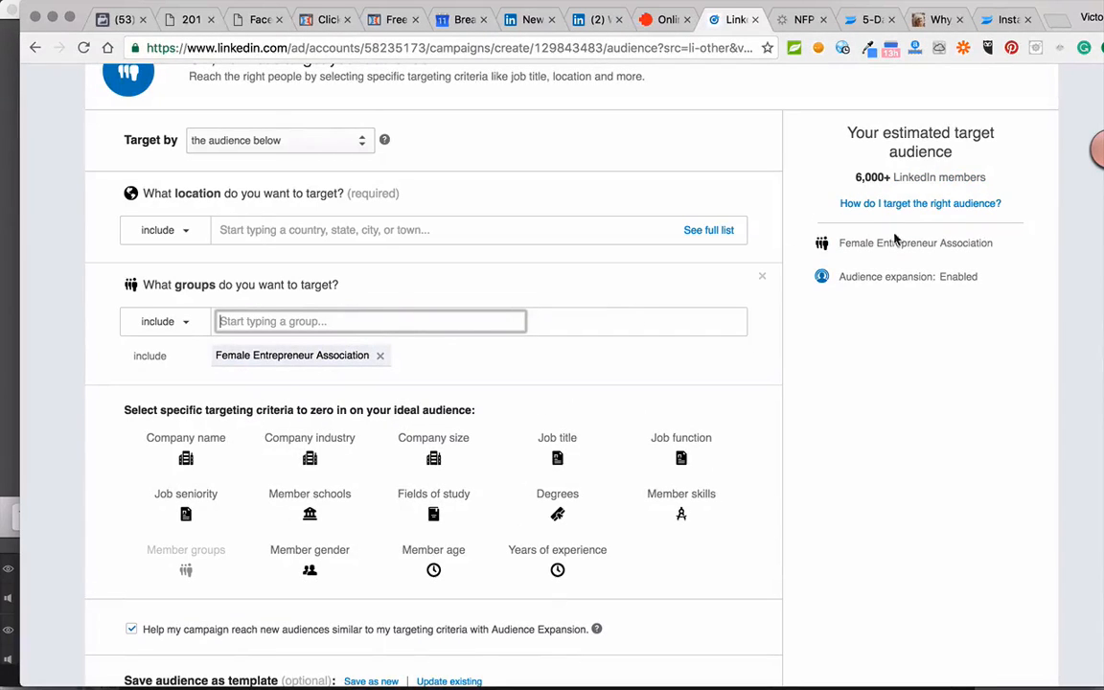
- Include Australia as a target location for the campaign
scroll(671, 362, down, 3)
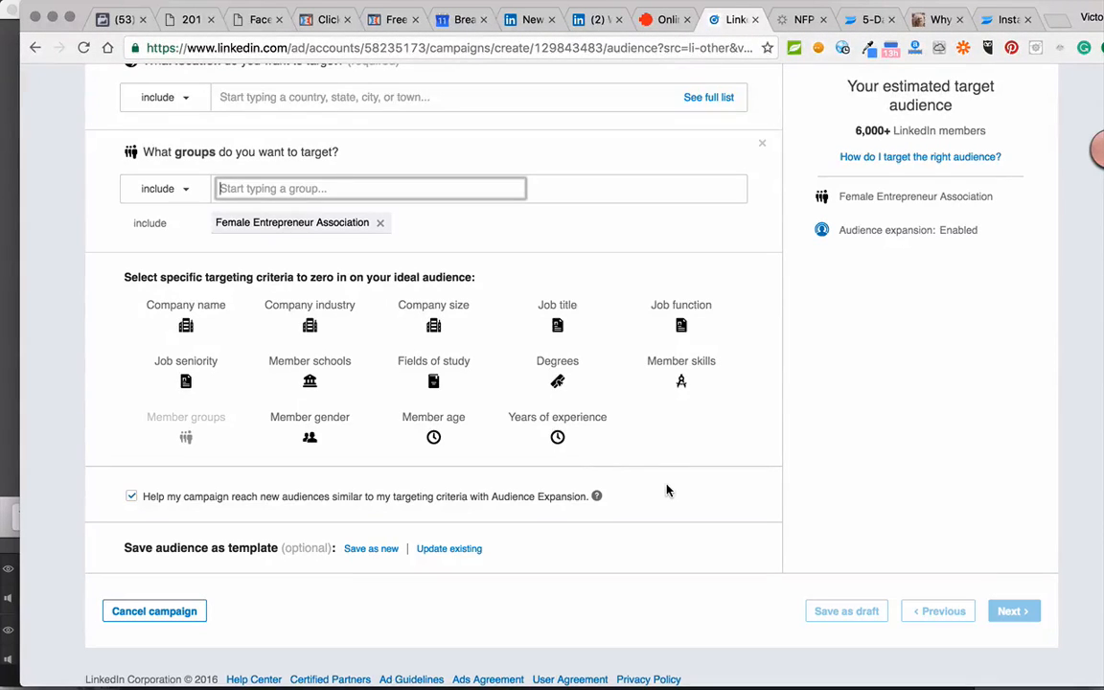
scroll(557, 378, up, 3)
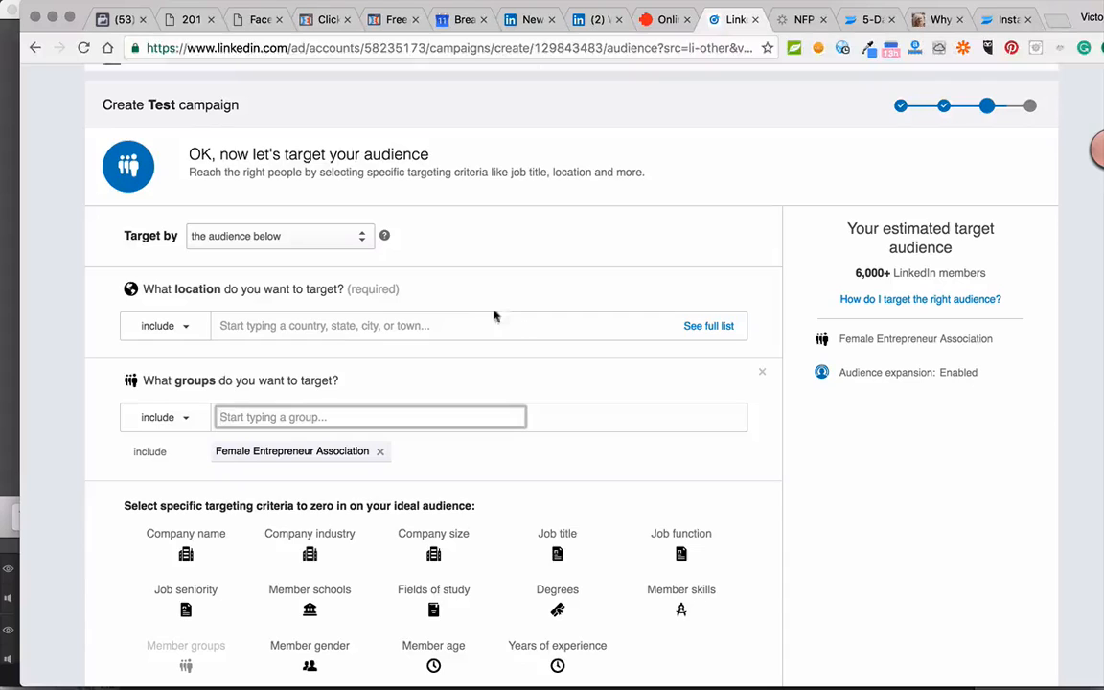
click(472, 316)
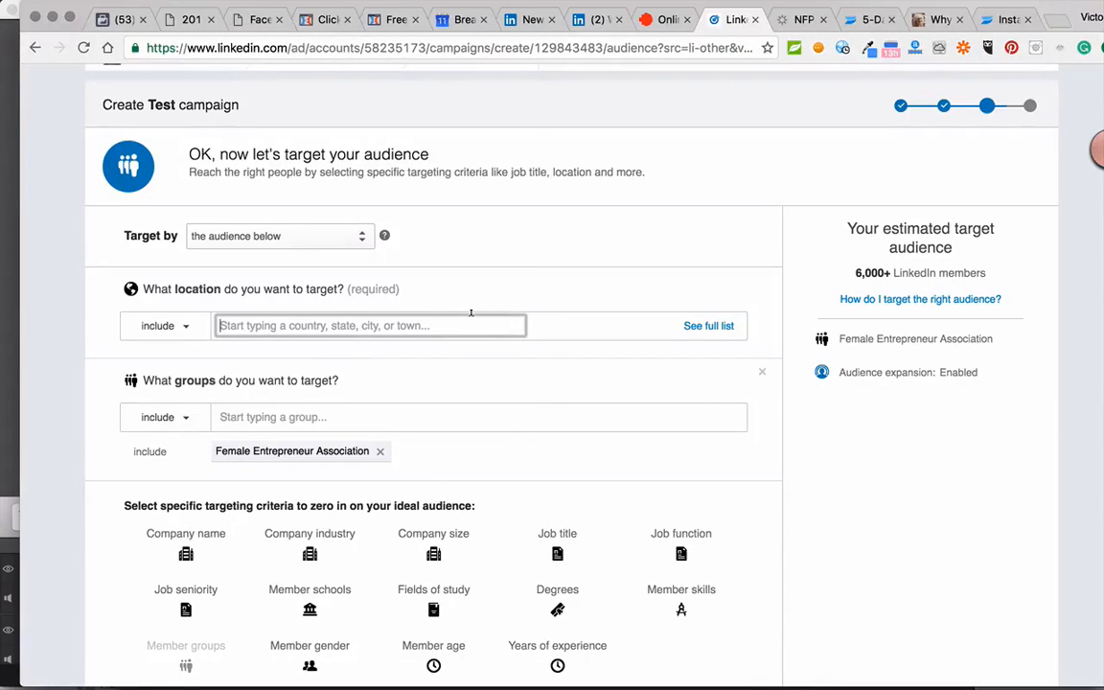
text(Australia)
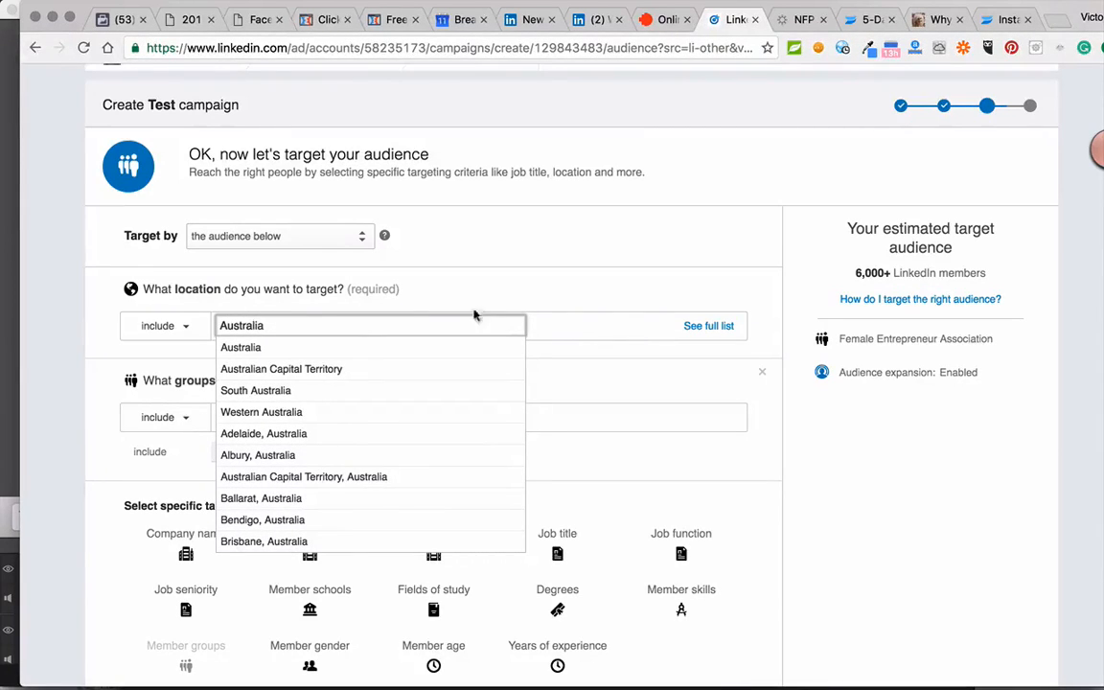
click(358, 346)
text(United King)
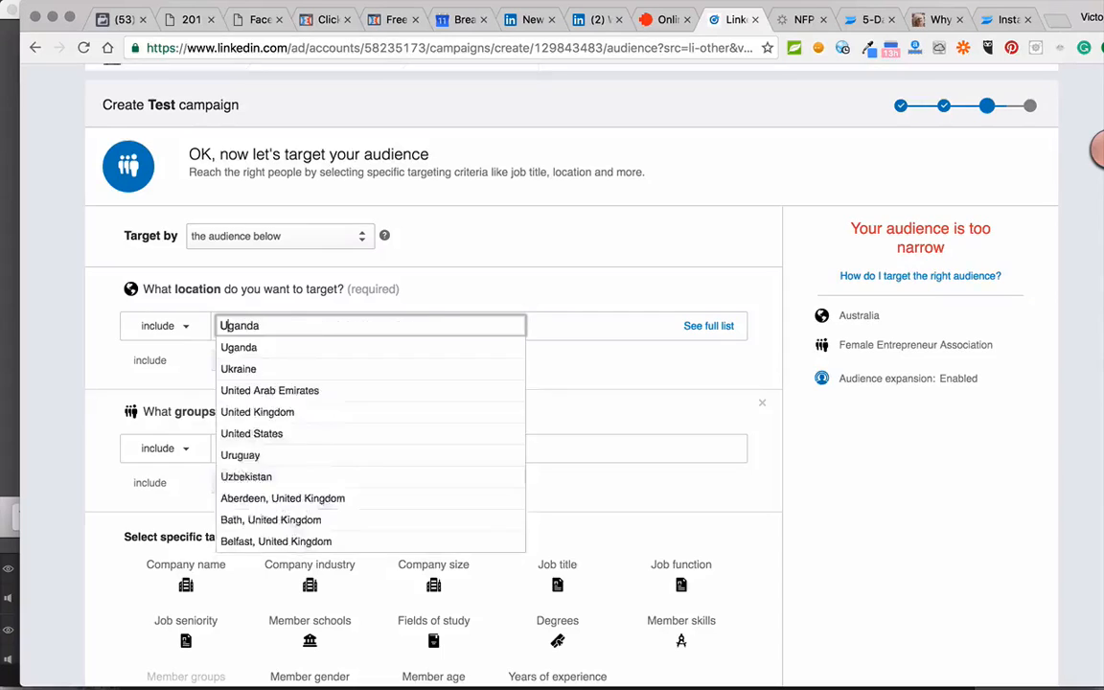
text(dom)
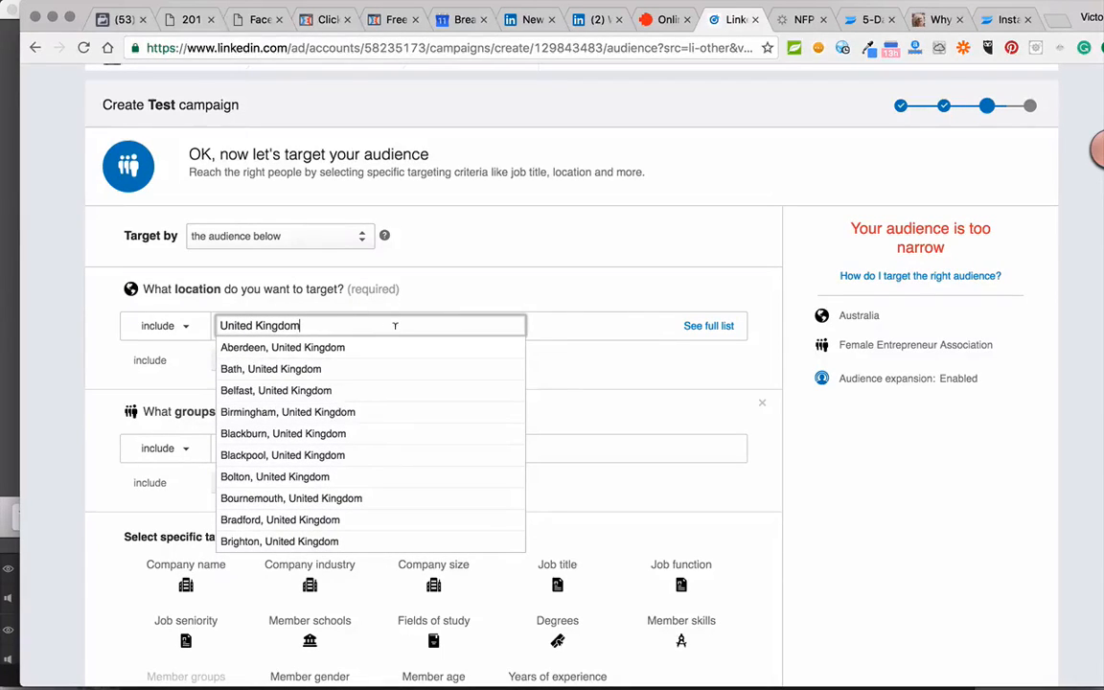
click(403, 280)
click(323, 325)
scroll(323, 382, up, 2)
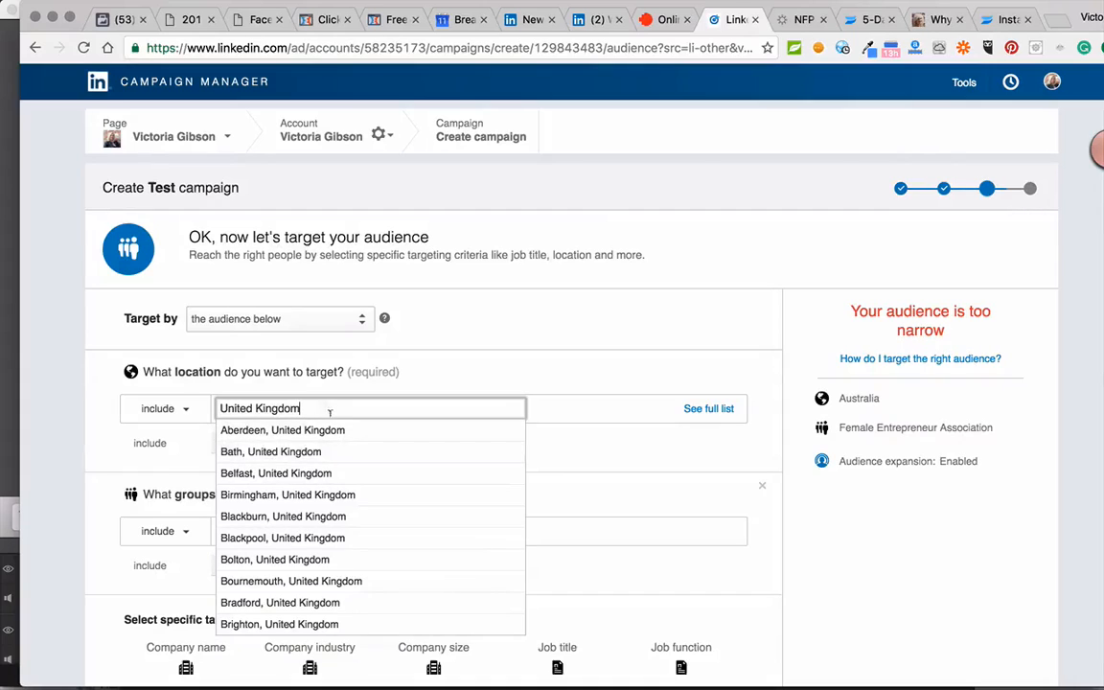
triple_click(322, 410)
key(BackSpace)
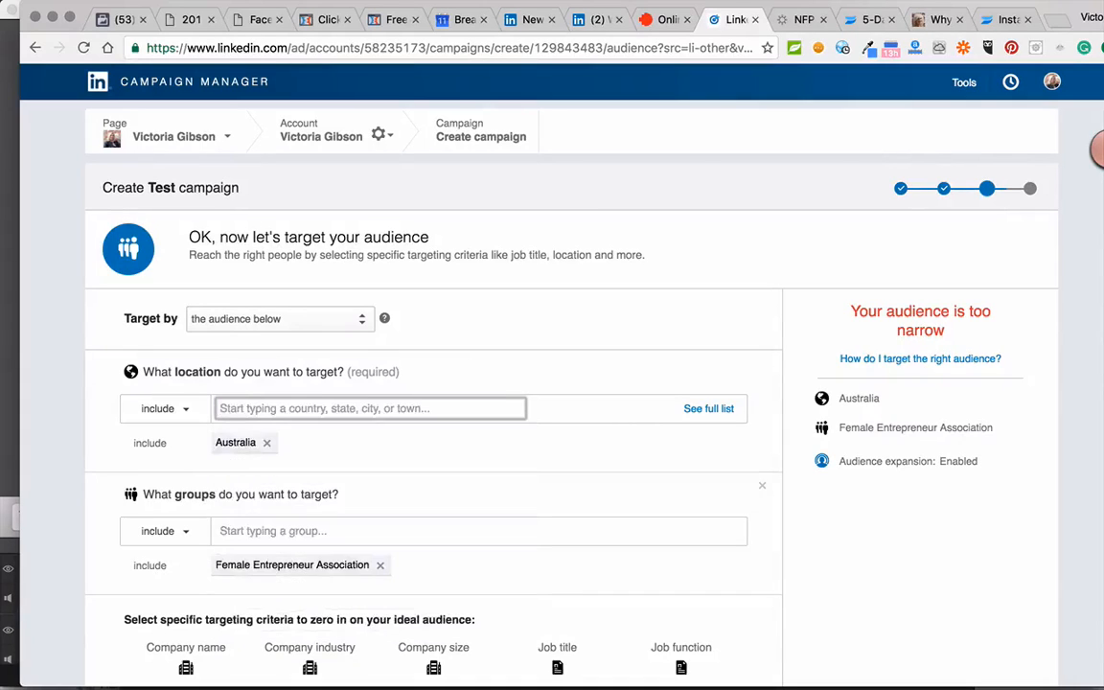
- Include the countries United States, United Kingdom and Canada among the target locations
text(Unite)
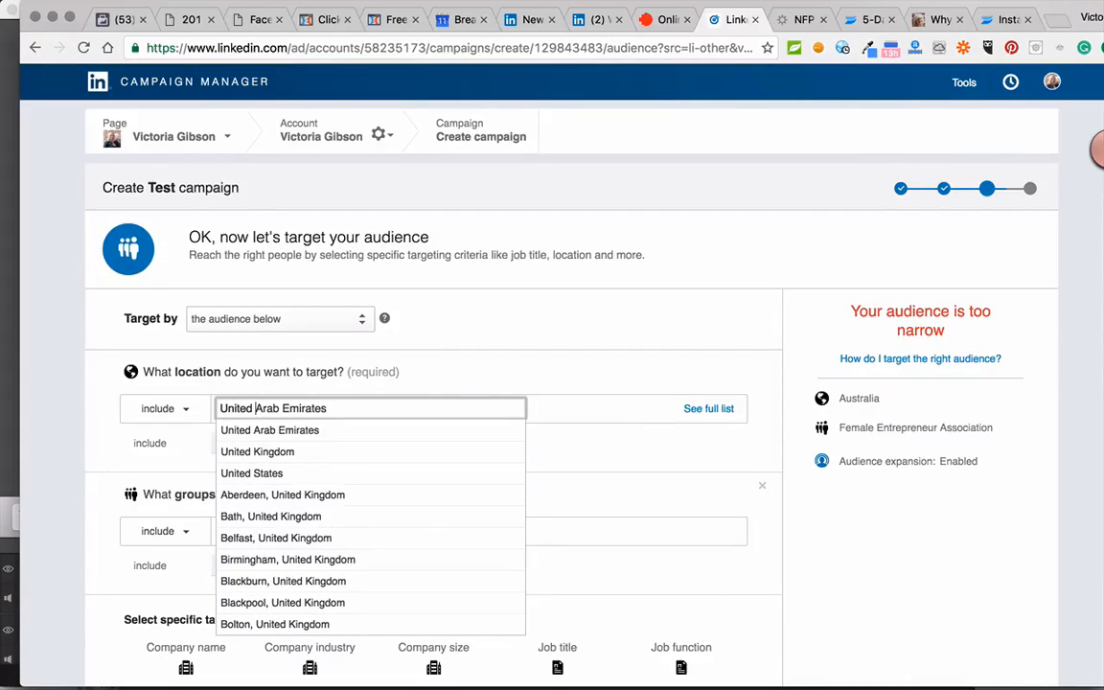
text(d)
click(239, 472)
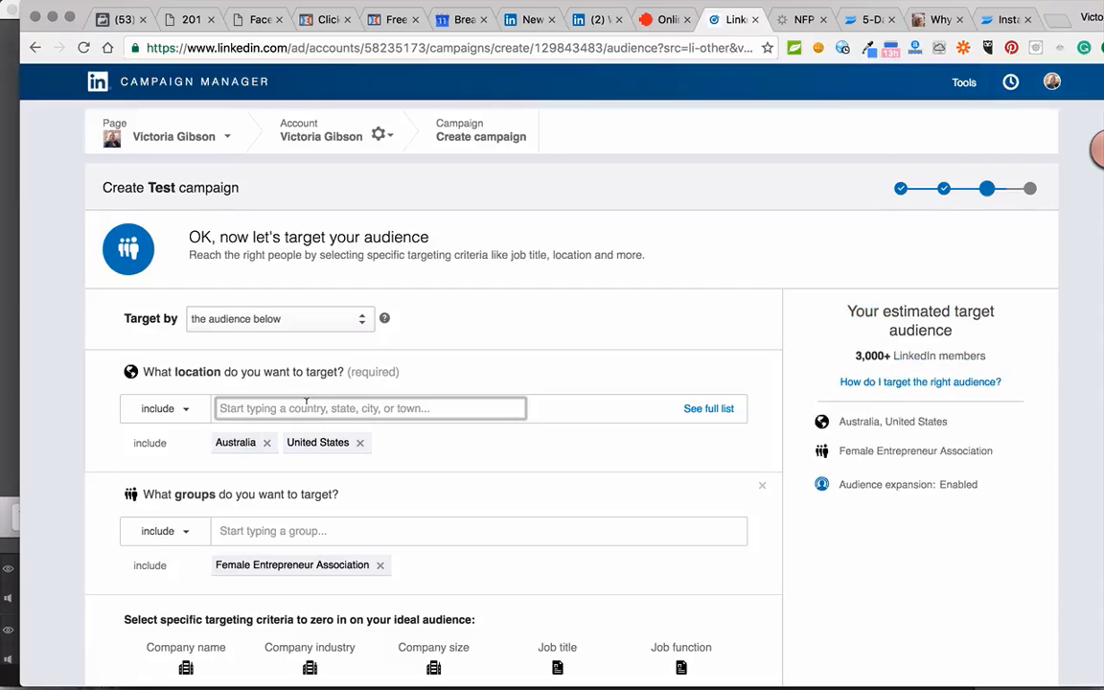
text(United Arab Emirates)
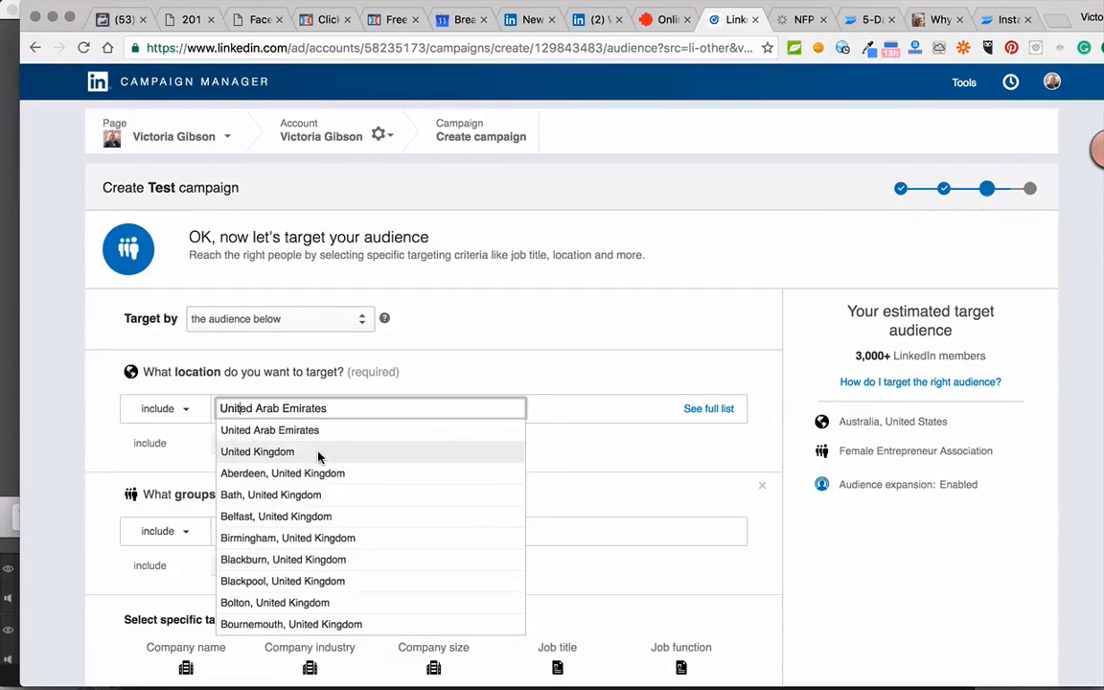
click(319, 453)
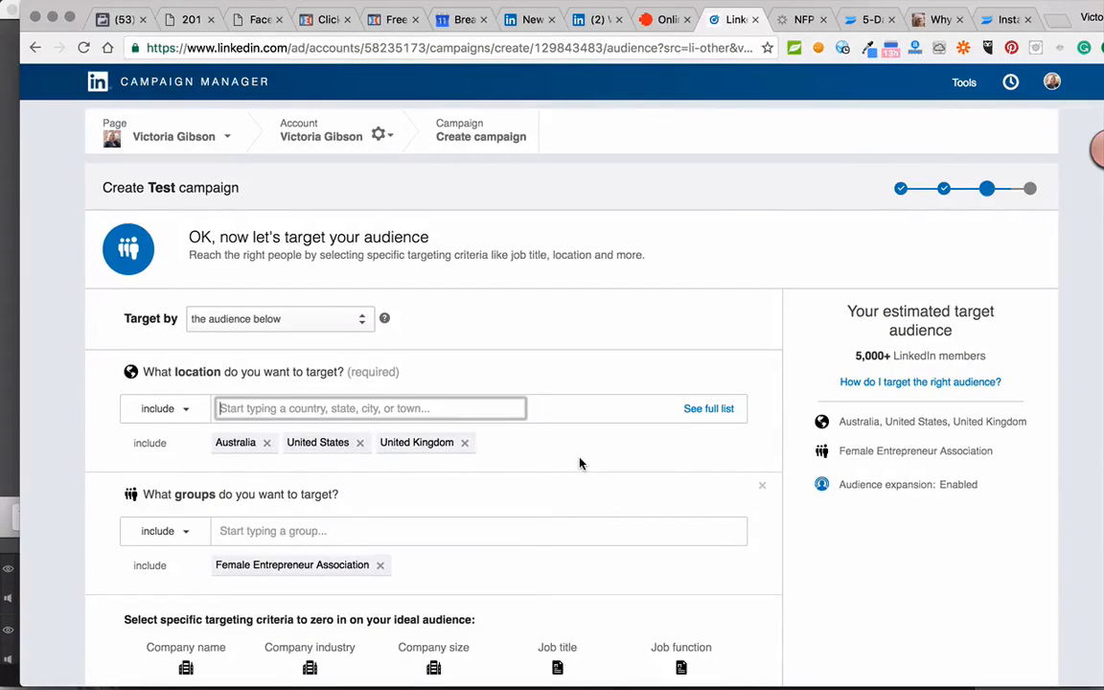
text(Canada)
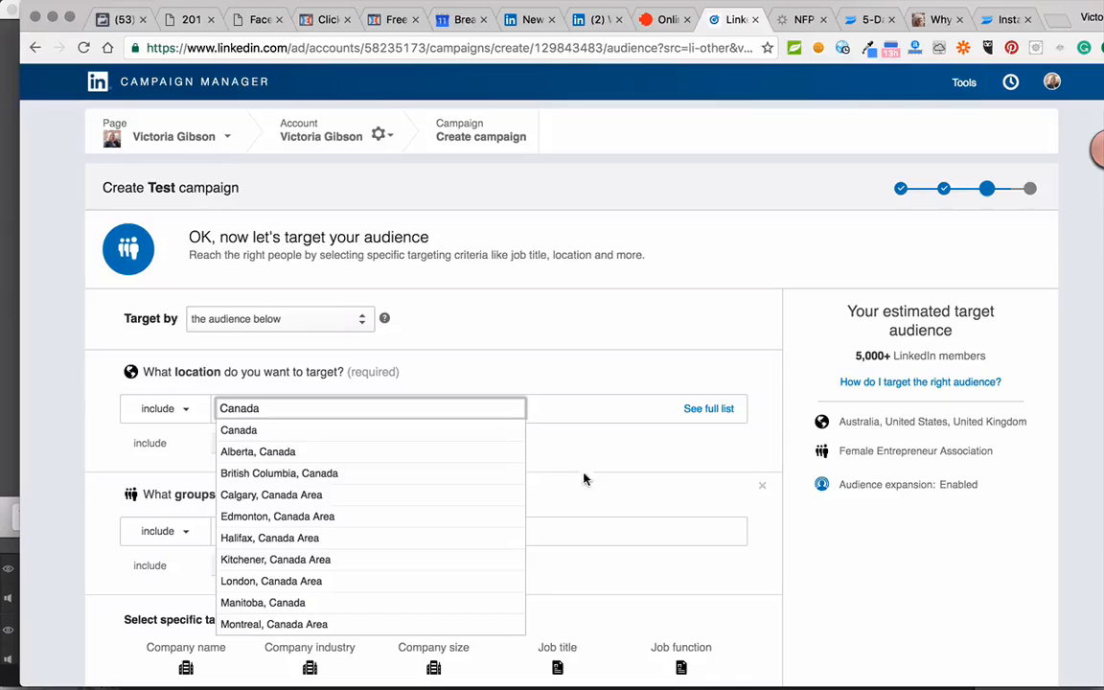
click(513, 435)
- Add member age as a targeting criterion, include ages 25-34, 35-54 and 55+, and continue to the campaign's budget stage
scroll(749, 431, down, 3)
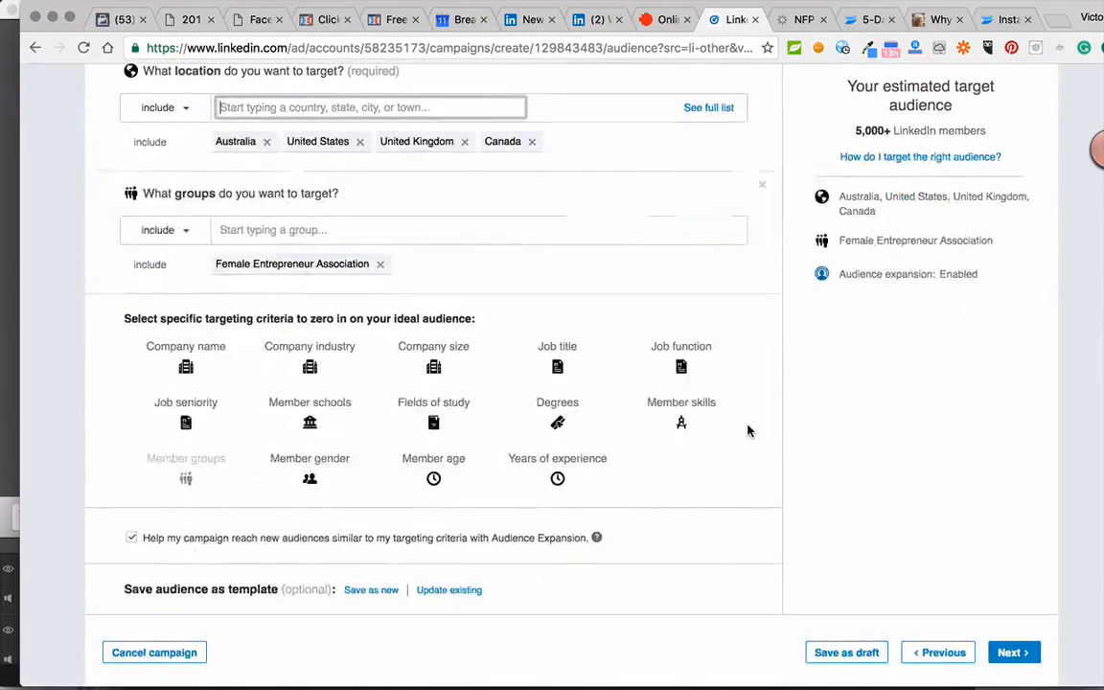
scroll(748, 432, down, 1)
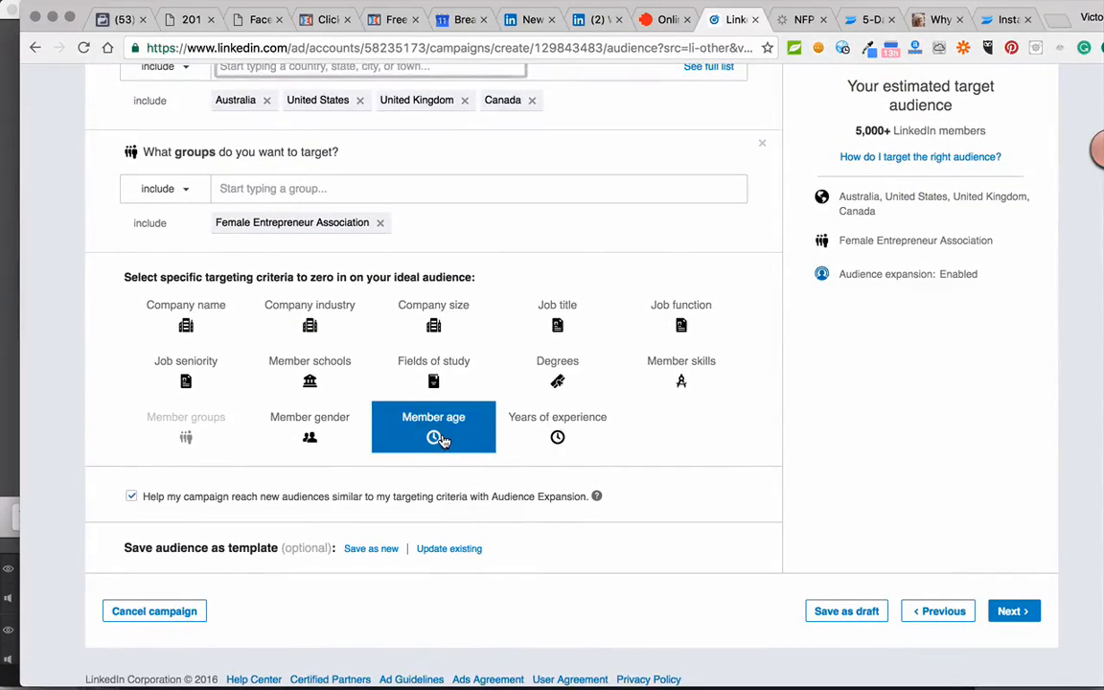
click(439, 438)
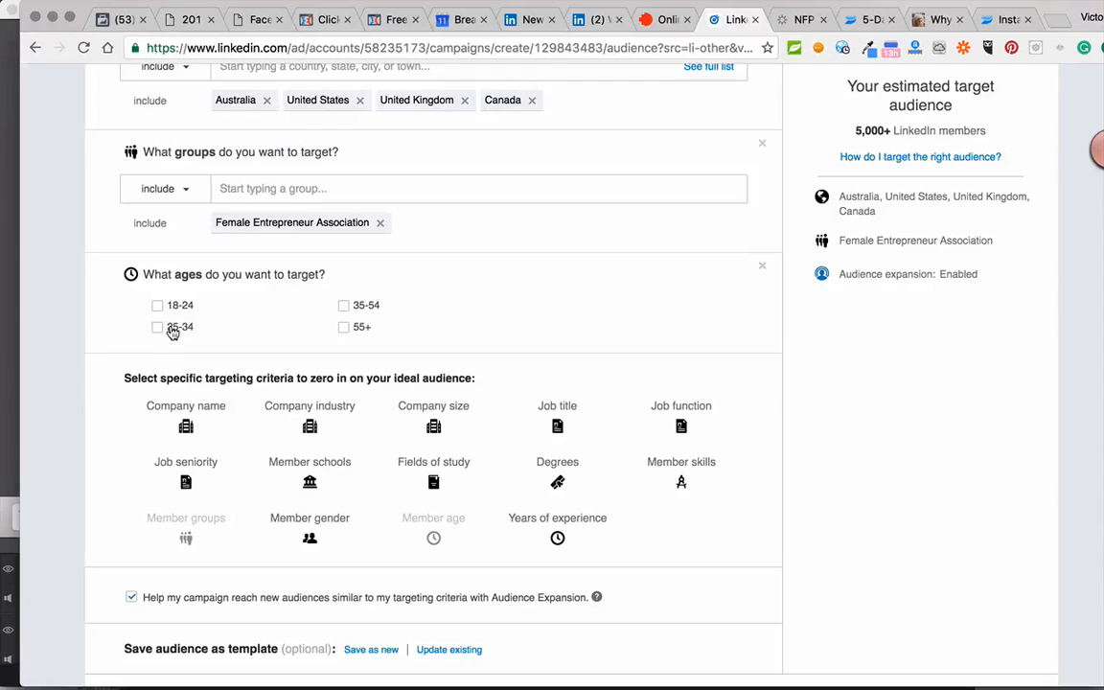
click(343, 305)
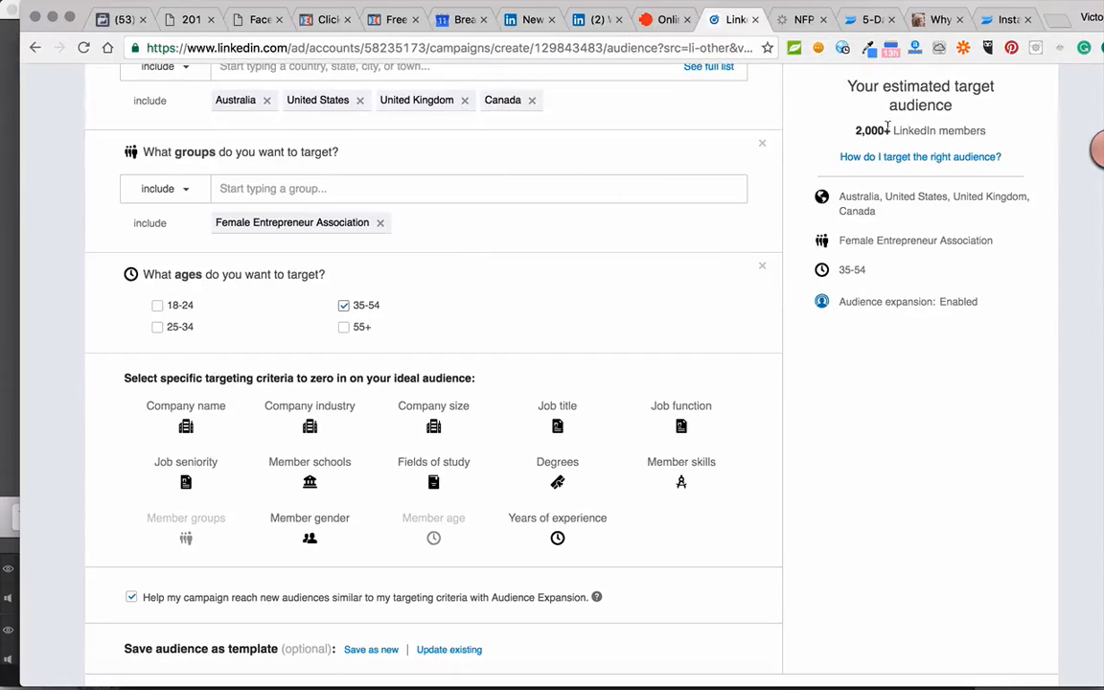
click(156, 326)
click(343, 327)
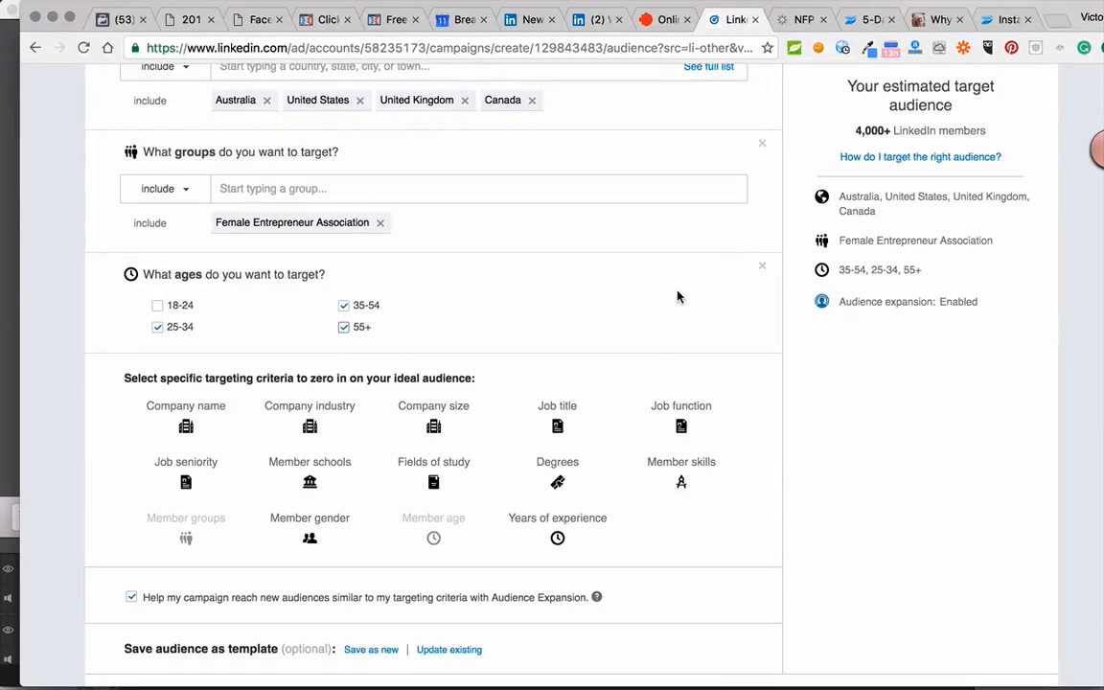
scroll(635, 363, down, 2)
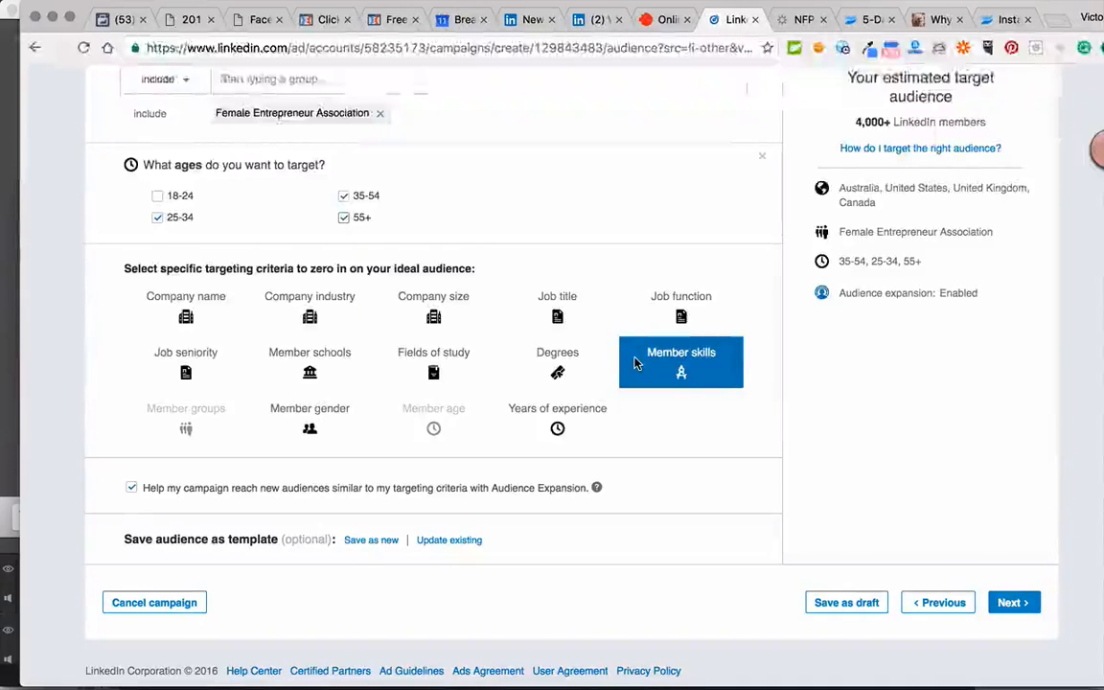
click(1012, 611)
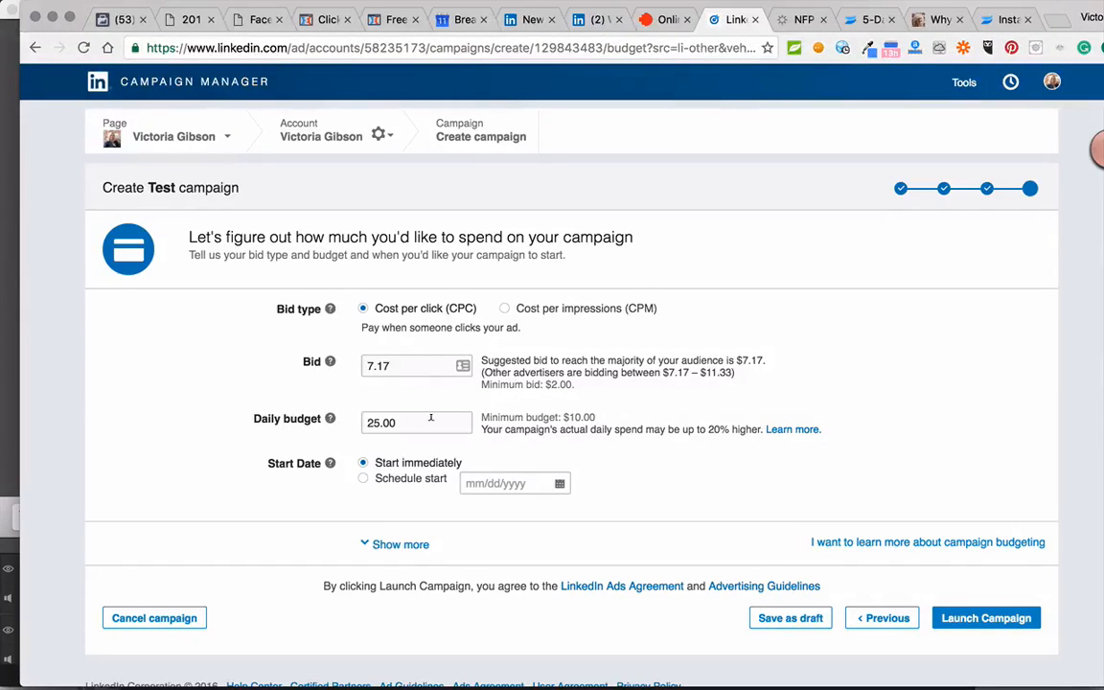
- Set the campaign's daily budget to 10.00 and launch the campaign
drag(403, 422, 359, 422)
key(BackSpace)
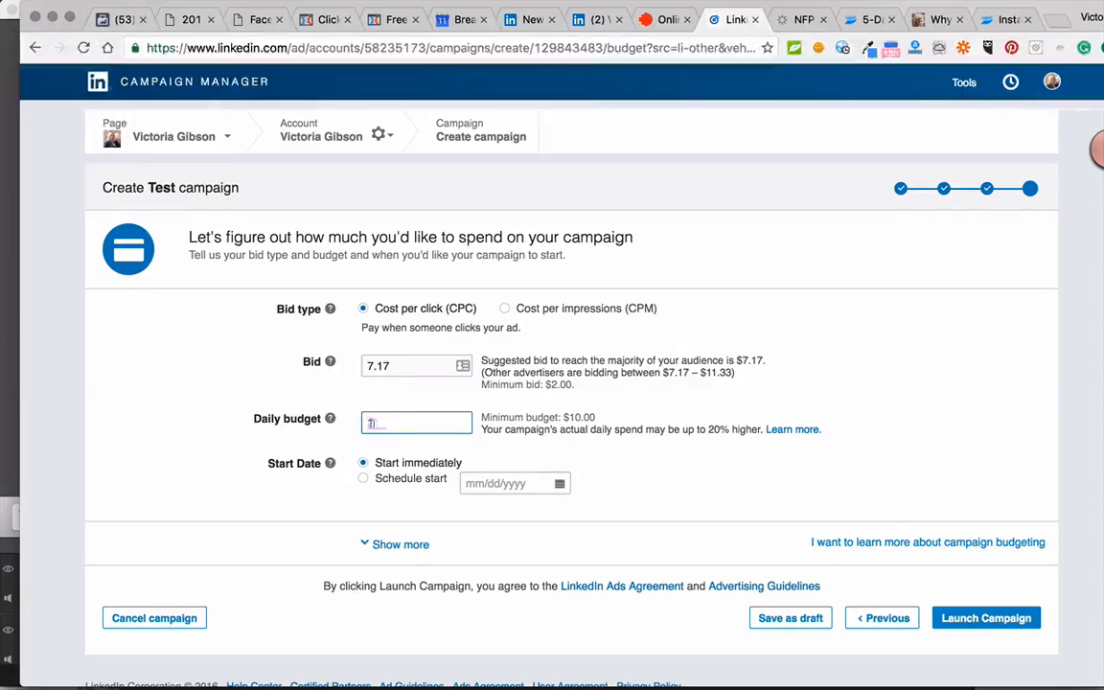
text(10.00)
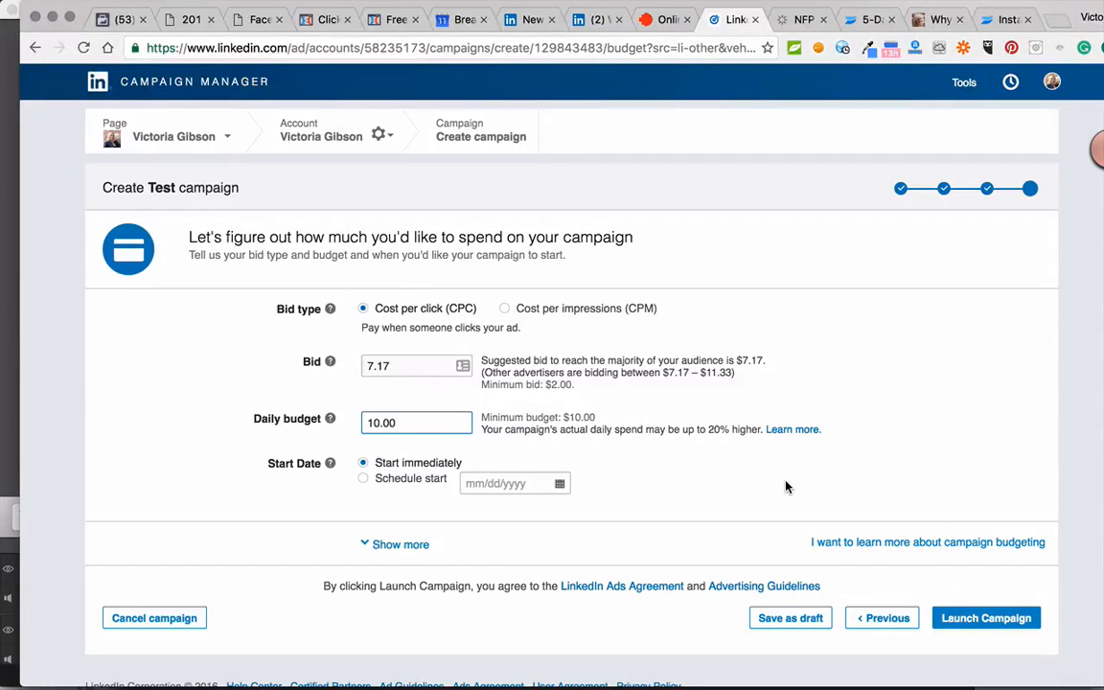
click(969, 619)
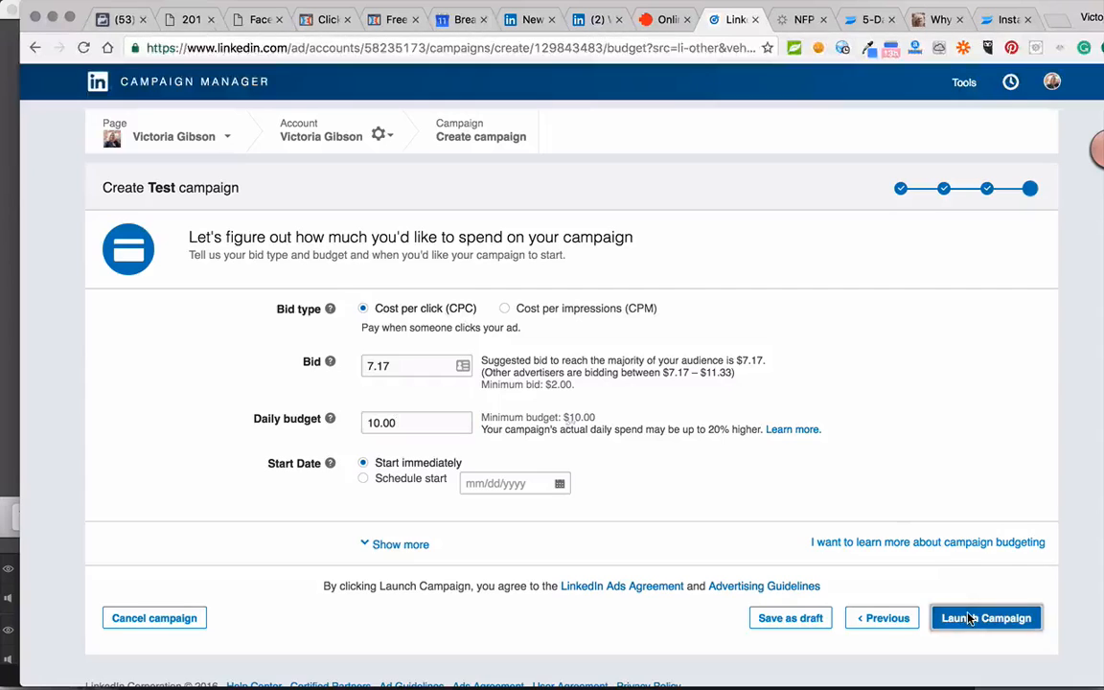